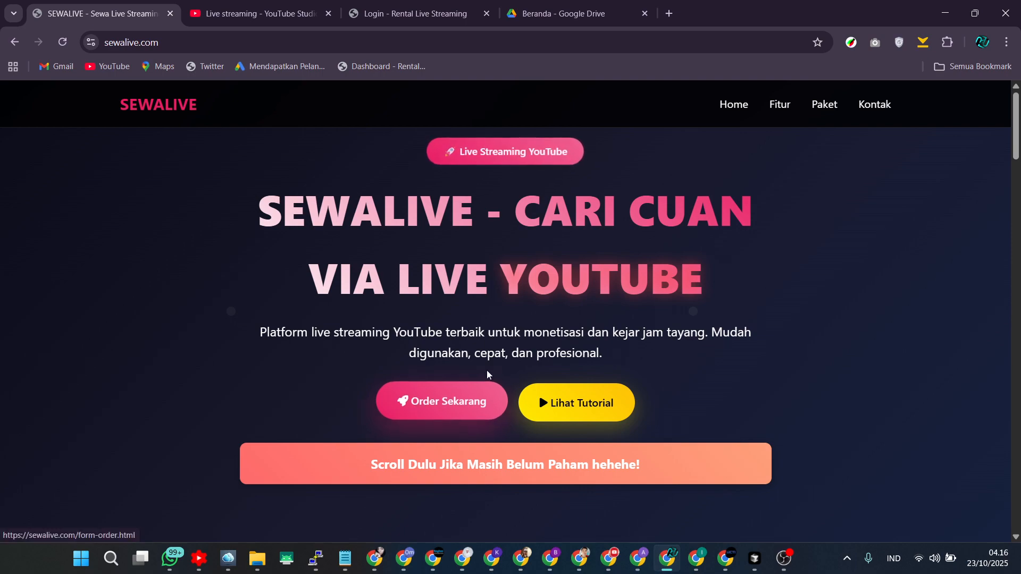
Scroll through the SEWALIVE homepage to review its feature highlights.
scroll(646, 406, down, 5)
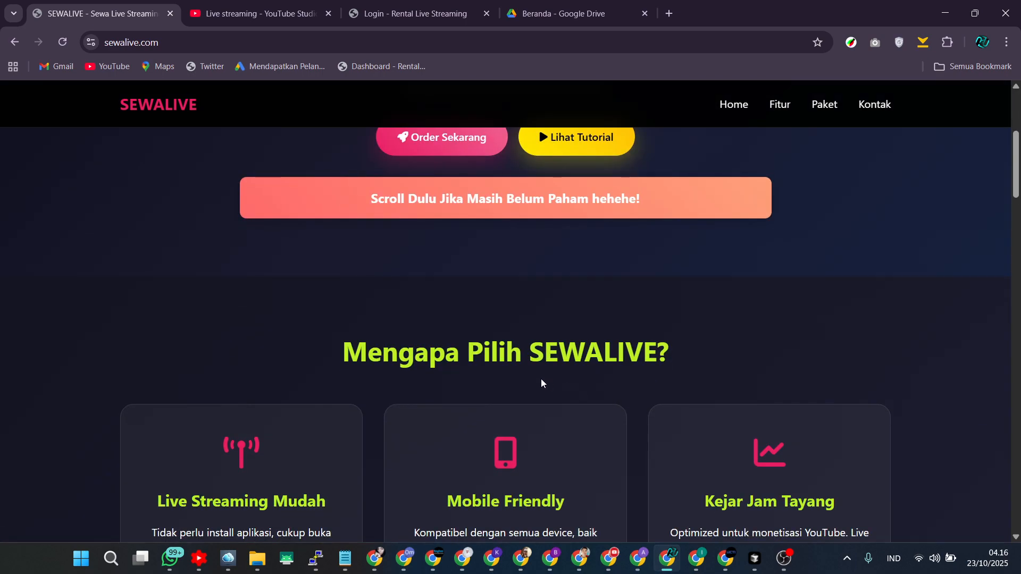
scroll(541, 378, up, 3)
scroll(493, 403, down, 5)
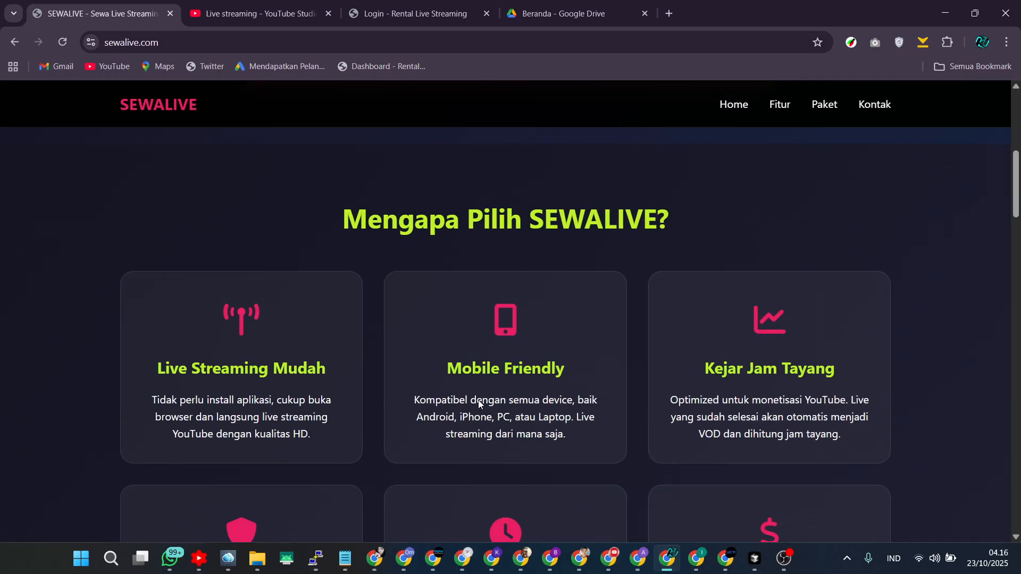
scroll(538, 323, down, 4)
scroll(538, 323, up, 4)
scroll(579, 423, down, 3)
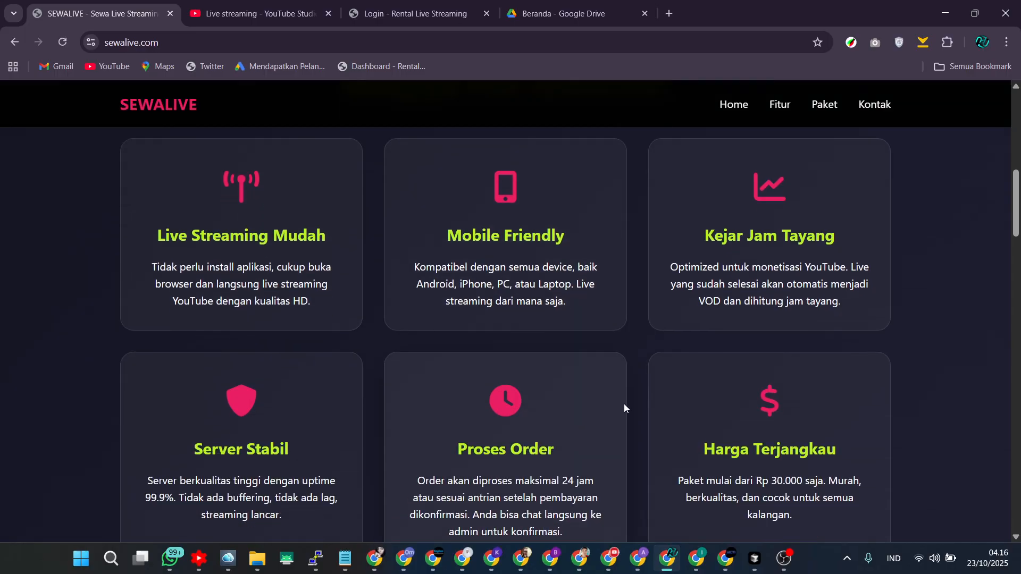
scroll(624, 411, down, 3)
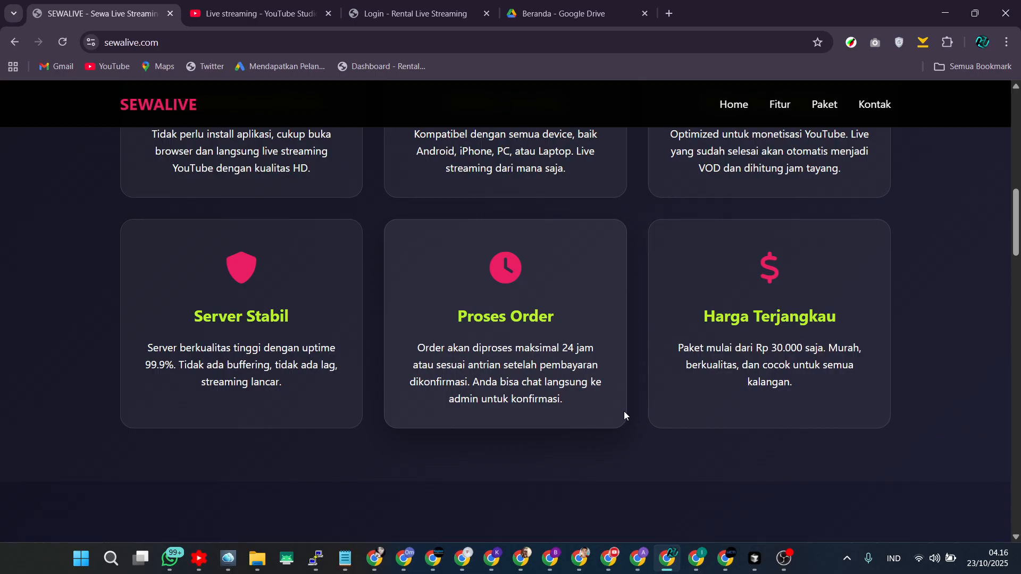
Scroll further to review the package options and prices on the SEWALIVE homepage.
scroll(623, 411, down, 3)
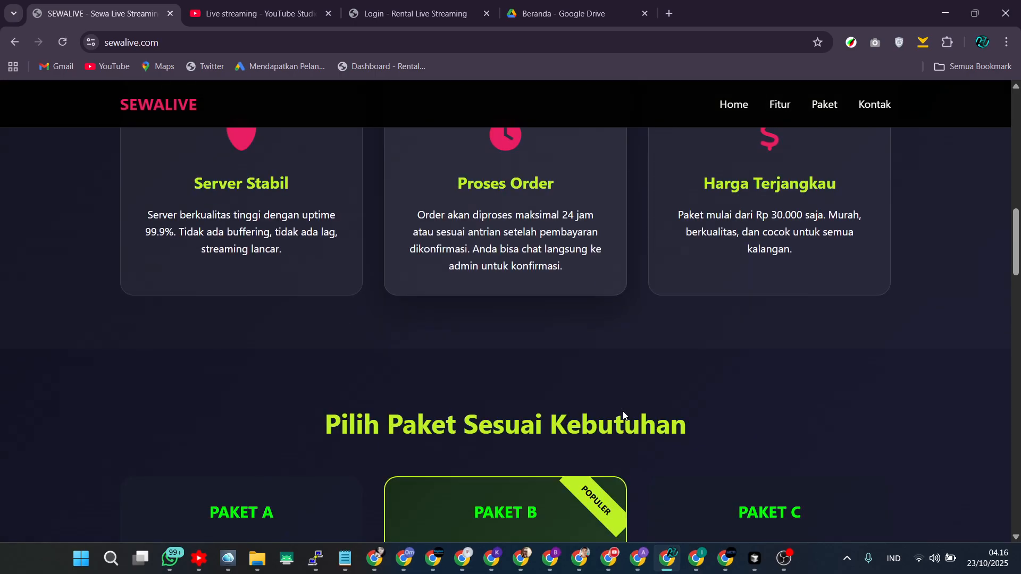
scroll(599, 404, up, 3)
scroll(600, 404, down, 4)
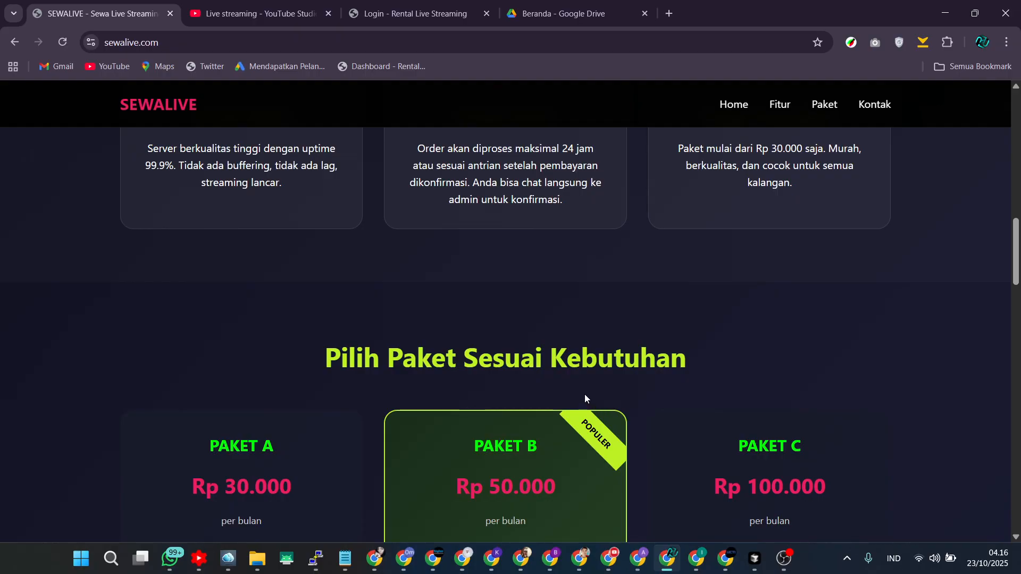
scroll(674, 410, down, 3)
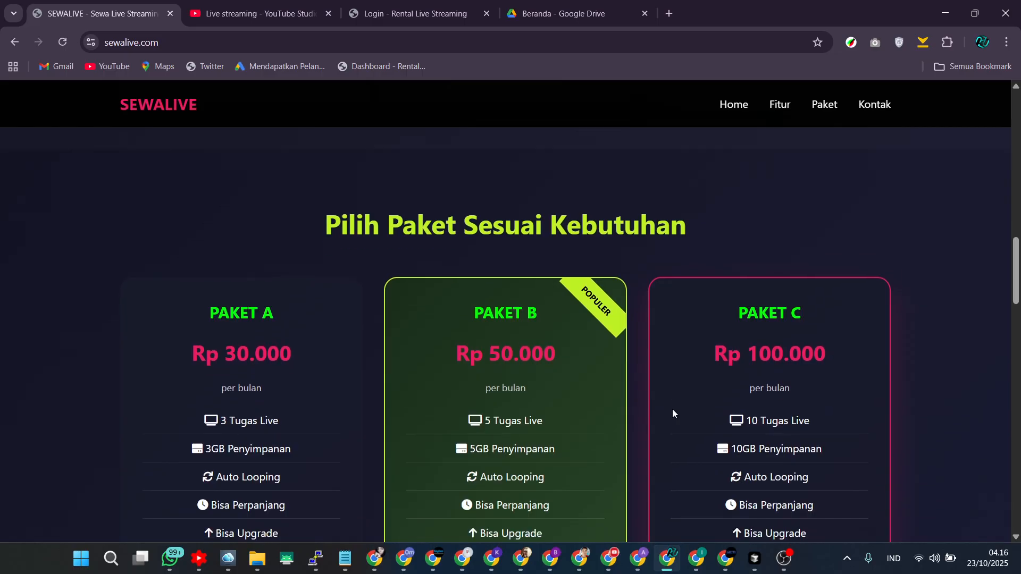
scroll(667, 408, down, 3)
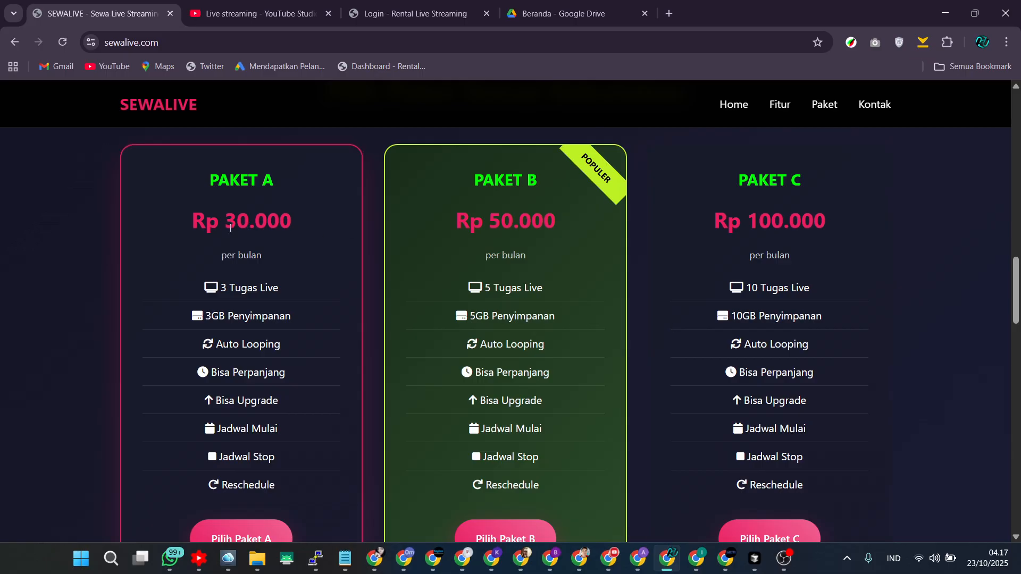
scroll(486, 424, down, 2)
scroll(486, 420, down, 5)
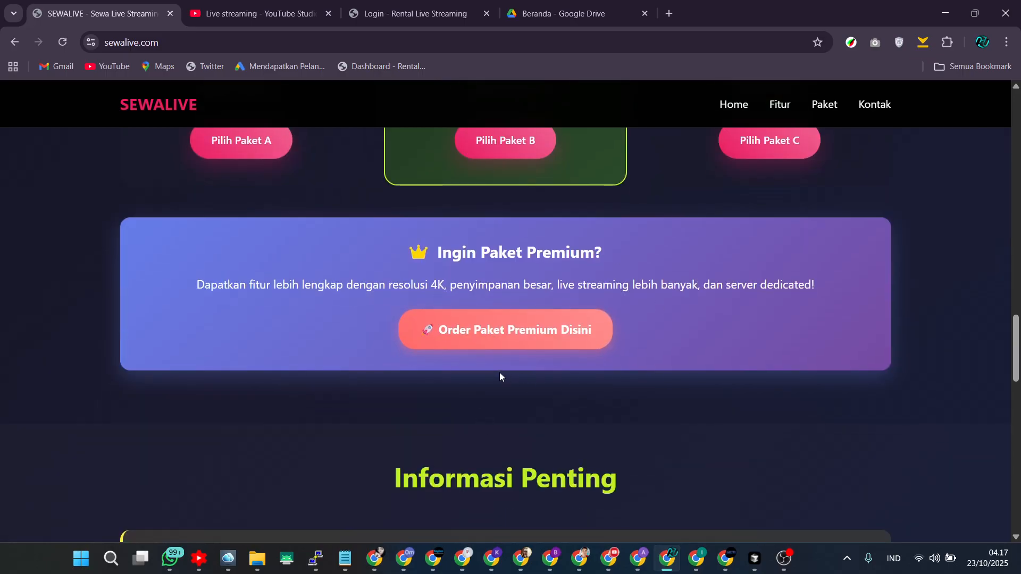
scroll(499, 376, up, 5)
scroll(506, 377, up, 2)
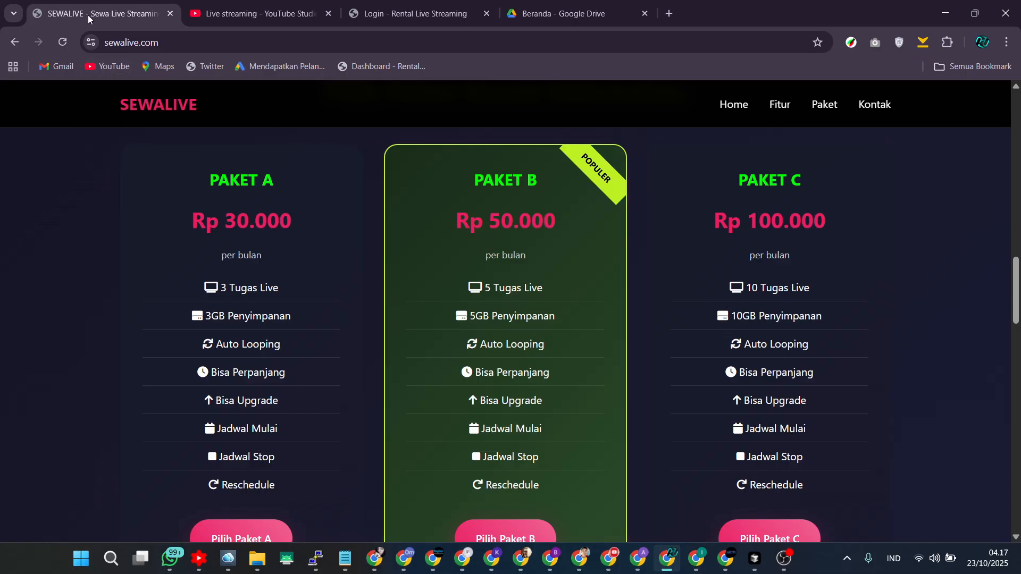
Switch to the Rental Live Streaming tab and open 57.128.173.40:3500 without the /login path.
click(401, 17)
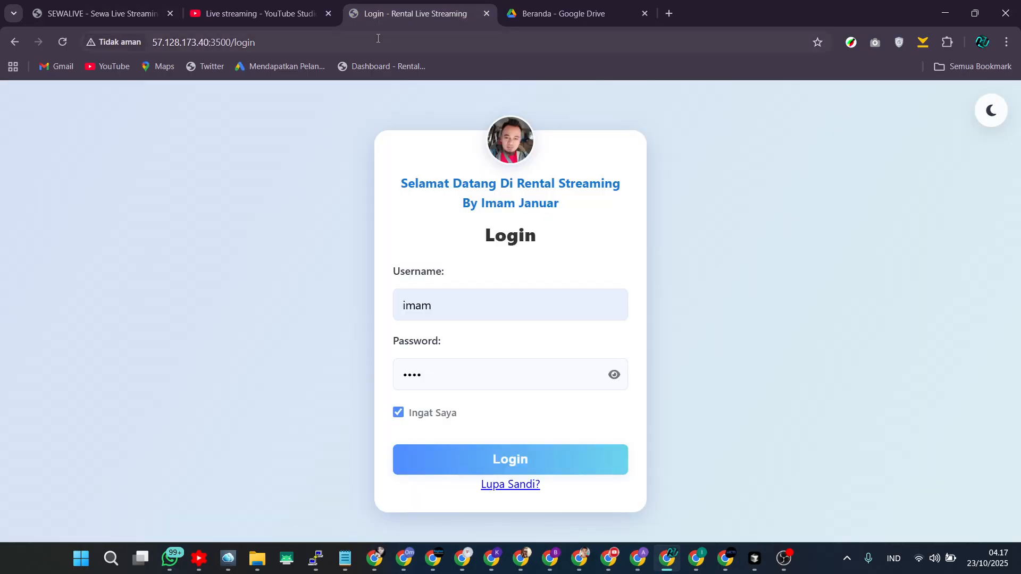
click(297, 38)
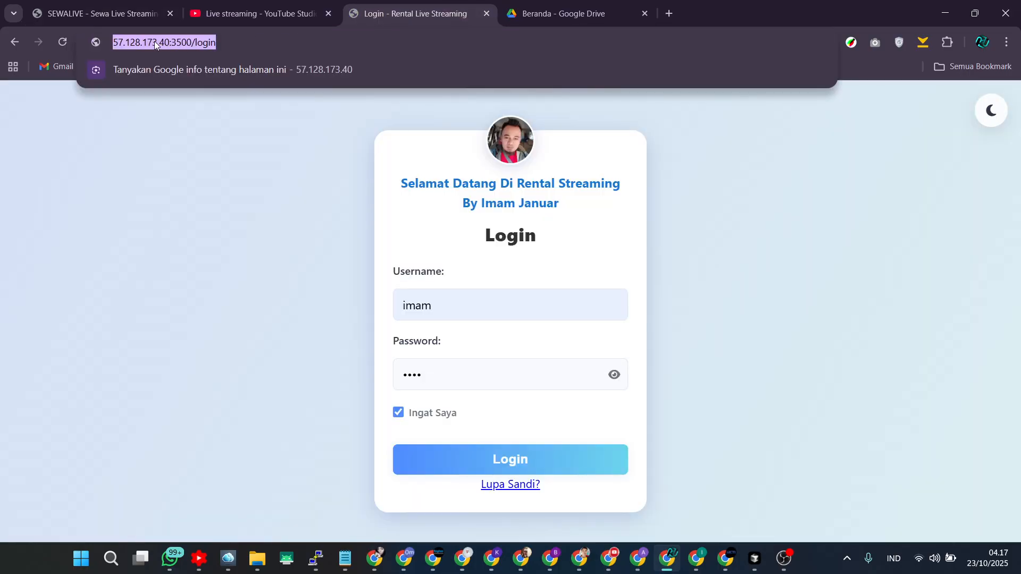
click(182, 42)
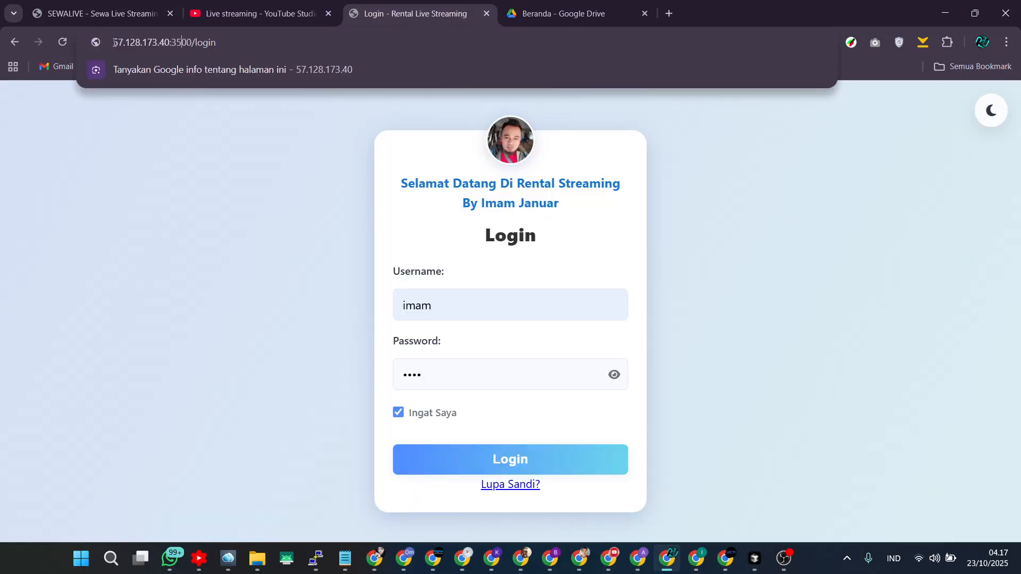
mouse_move(113, 42)
mouse_down()
mouse_move(192, 42)
mouse_move(111, 39)
mouse_up()
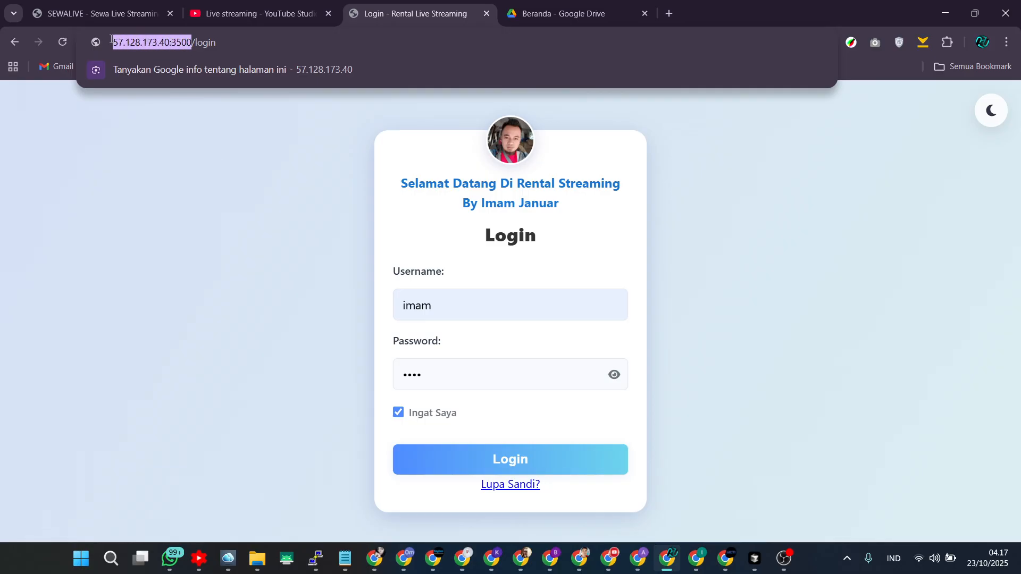
click(239, 42)
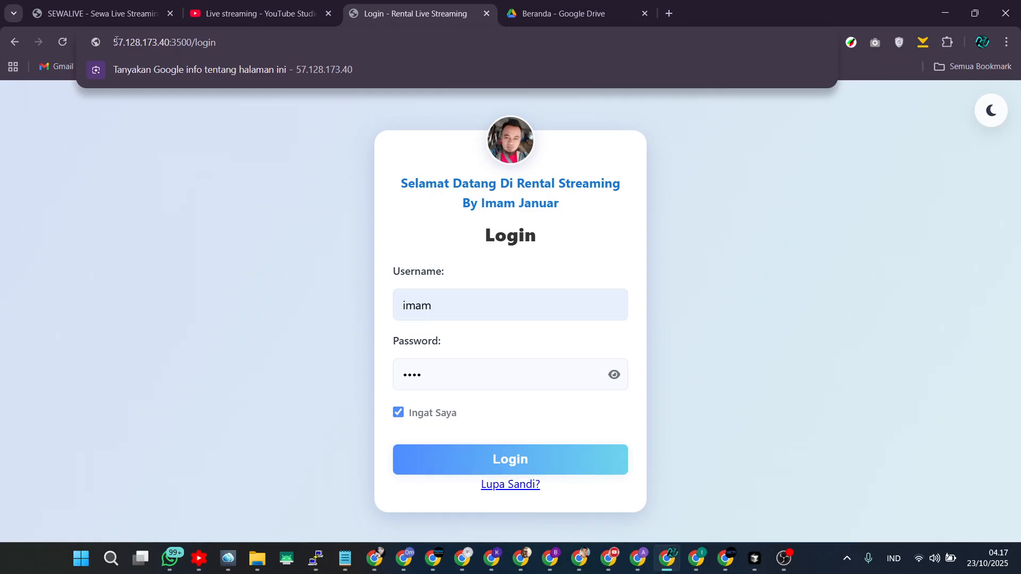
drag(115, 41, 215, 43)
click(229, 42)
key(BackSpace)
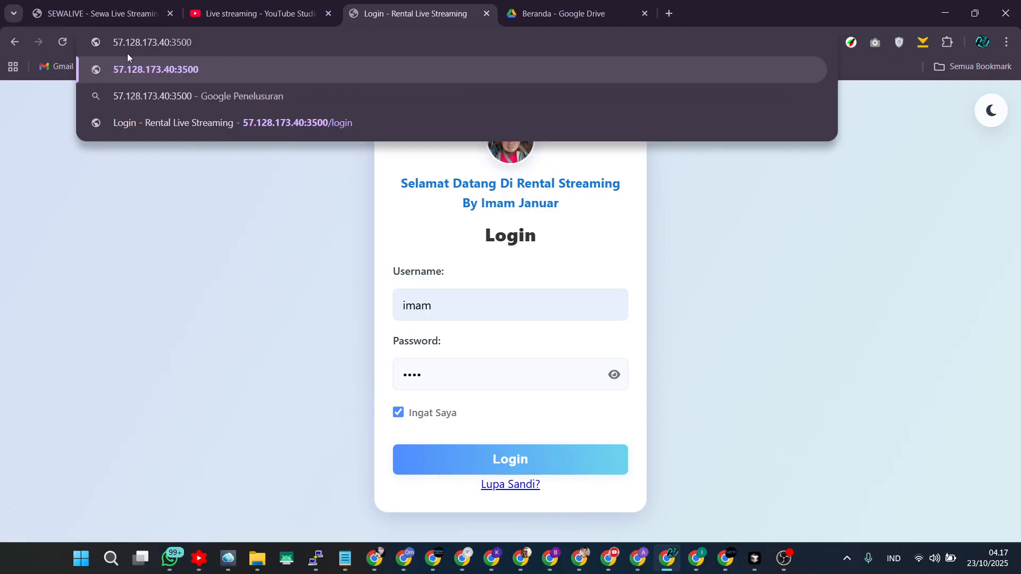
key(Return)
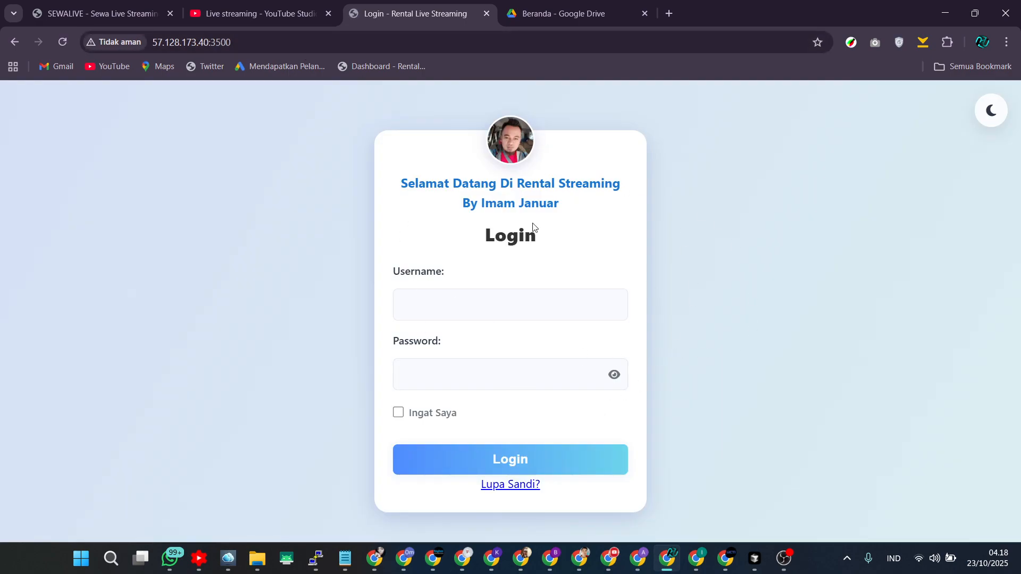
Log in with username imam and the account password, then save the password in the browser.
click(469, 301)
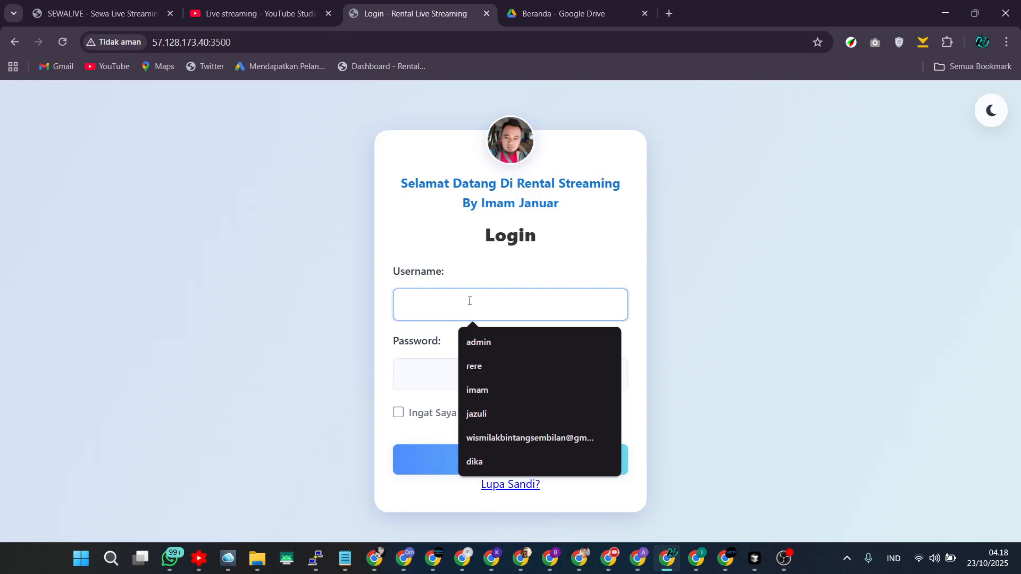
text(imam)
key(Tab)
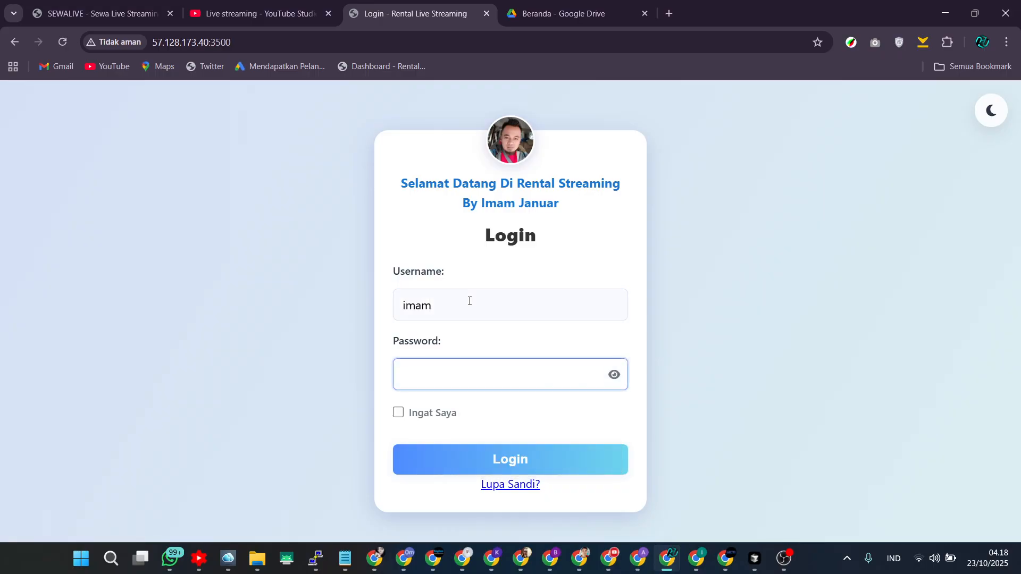
text(••••)
click(562, 460)
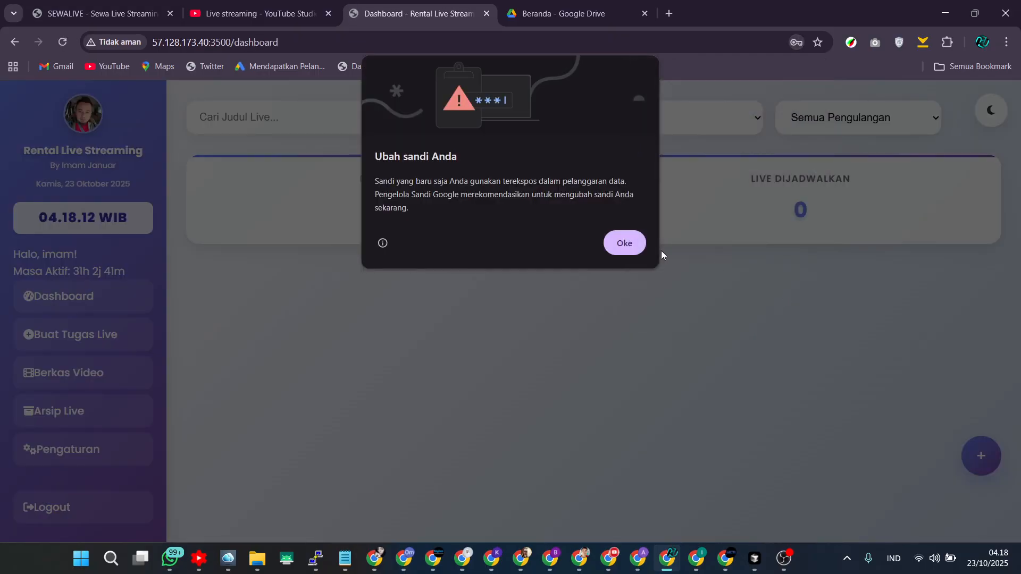
click(636, 247)
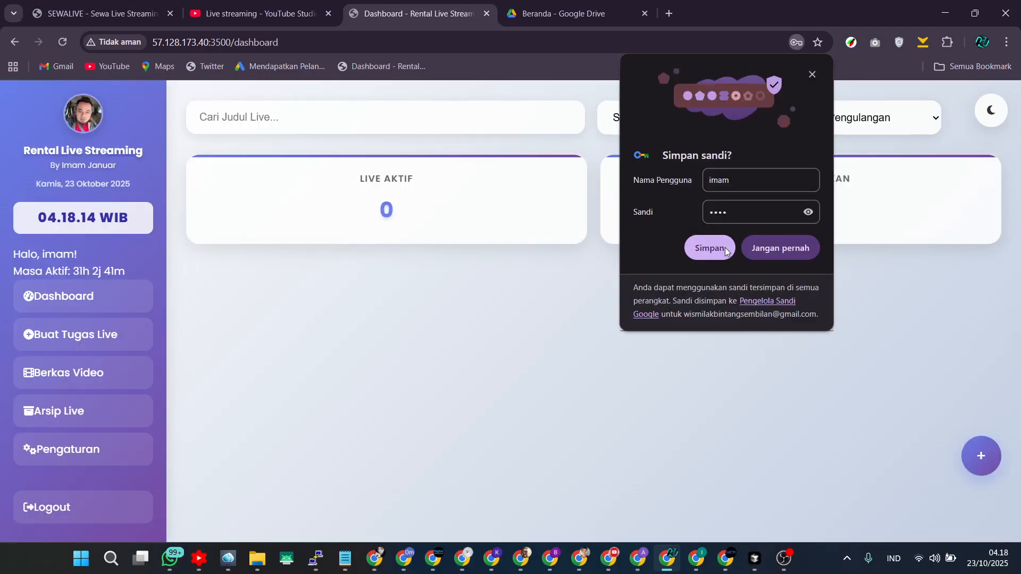
click(727, 250)
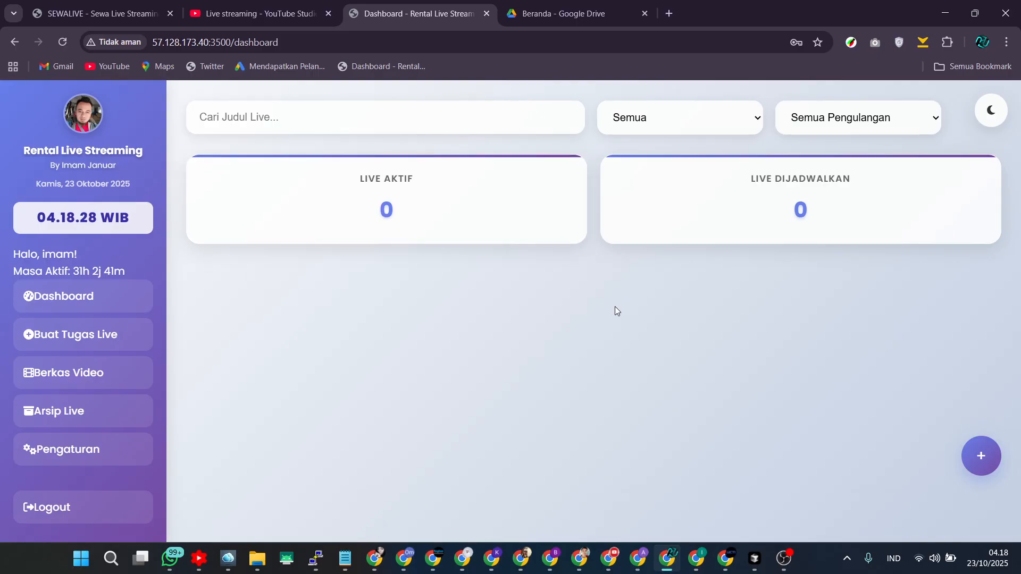
In YouTube Studio, choose to schedule a live stream later using streaming software, and dismiss the scheduling tip.
click(277, 13)
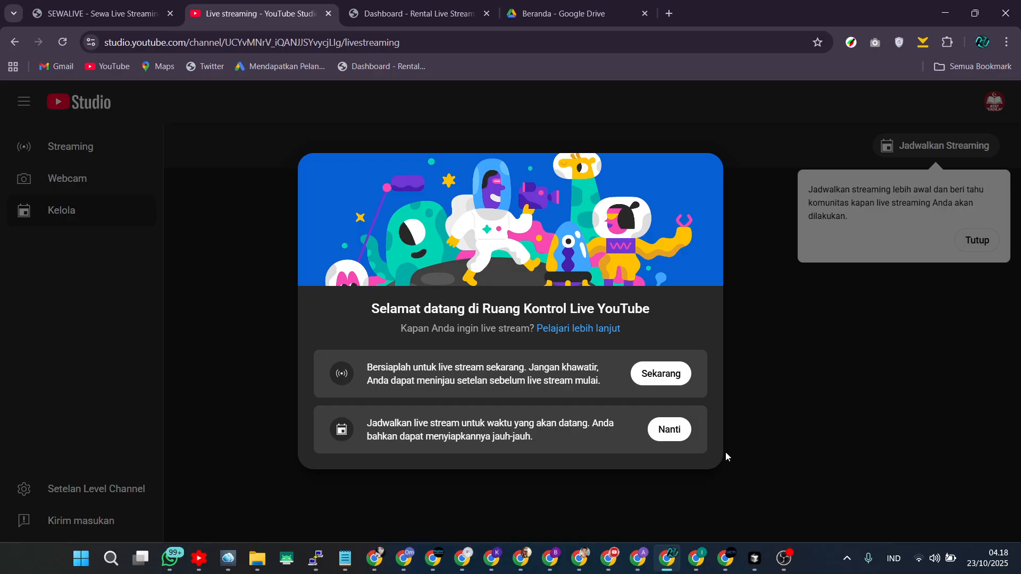
click(665, 434)
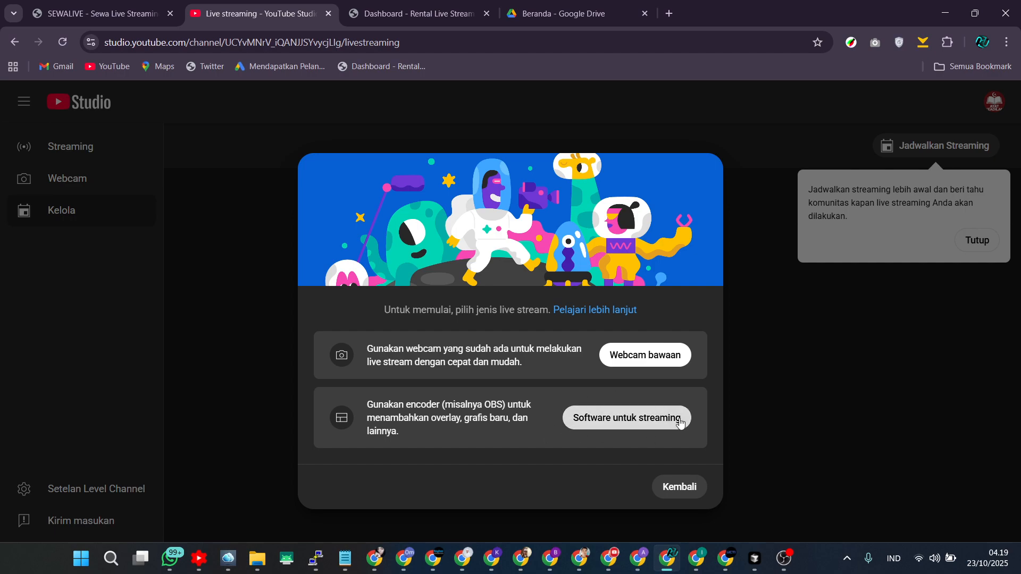
click(600, 427)
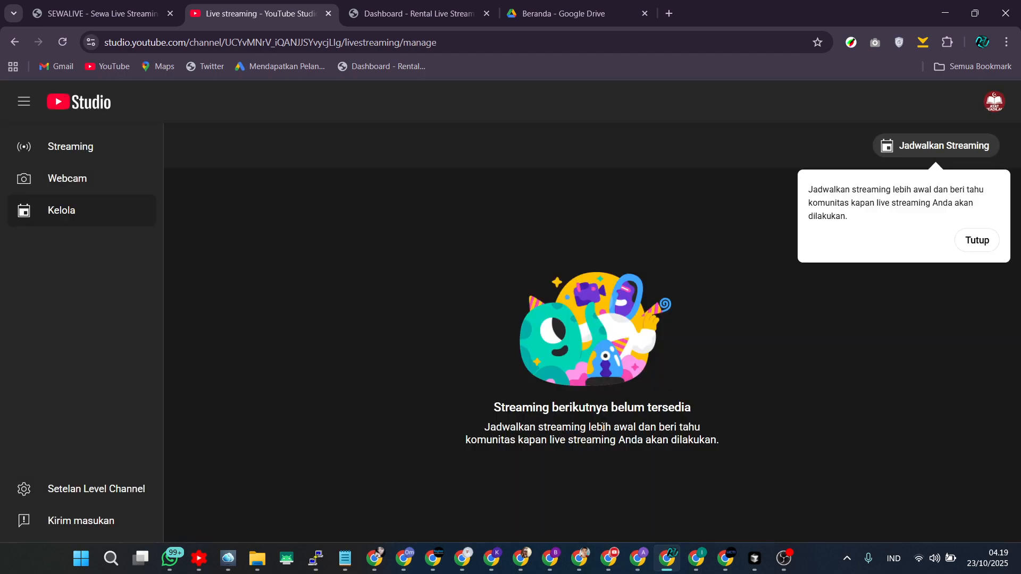
click(976, 239)
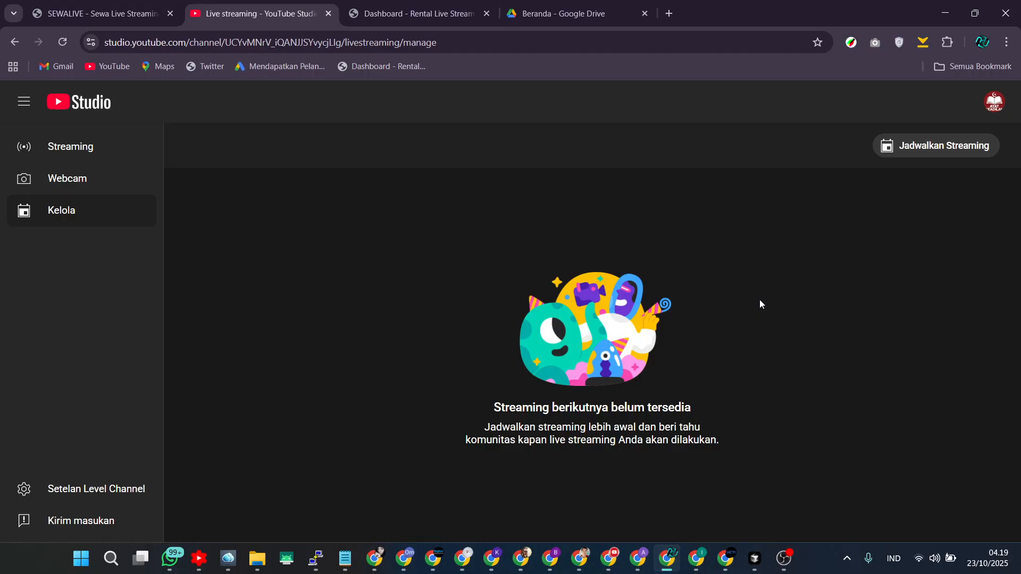
Return to the rental panel tab and open the Berkas Video page.
click(429, 11)
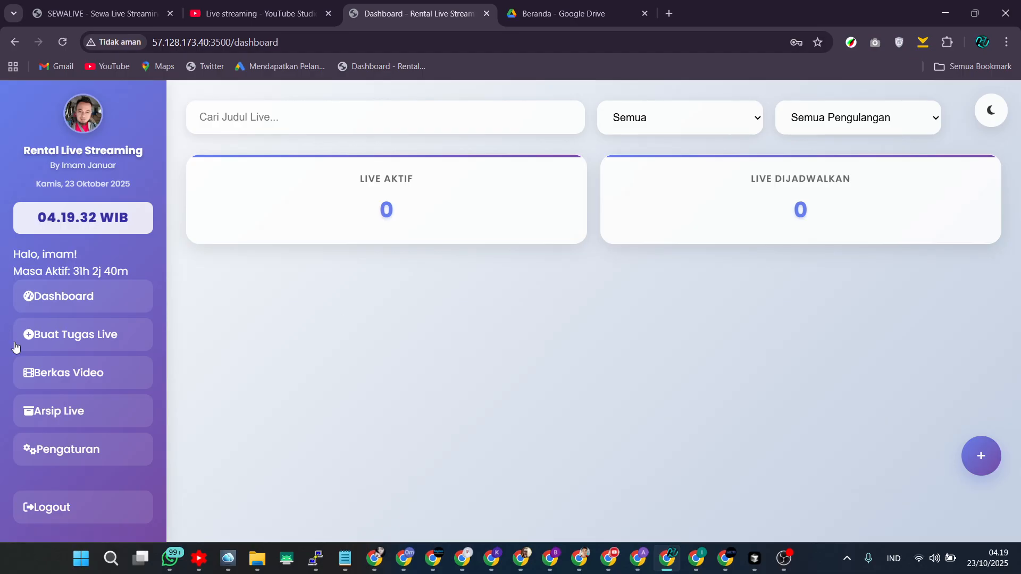
click(77, 336)
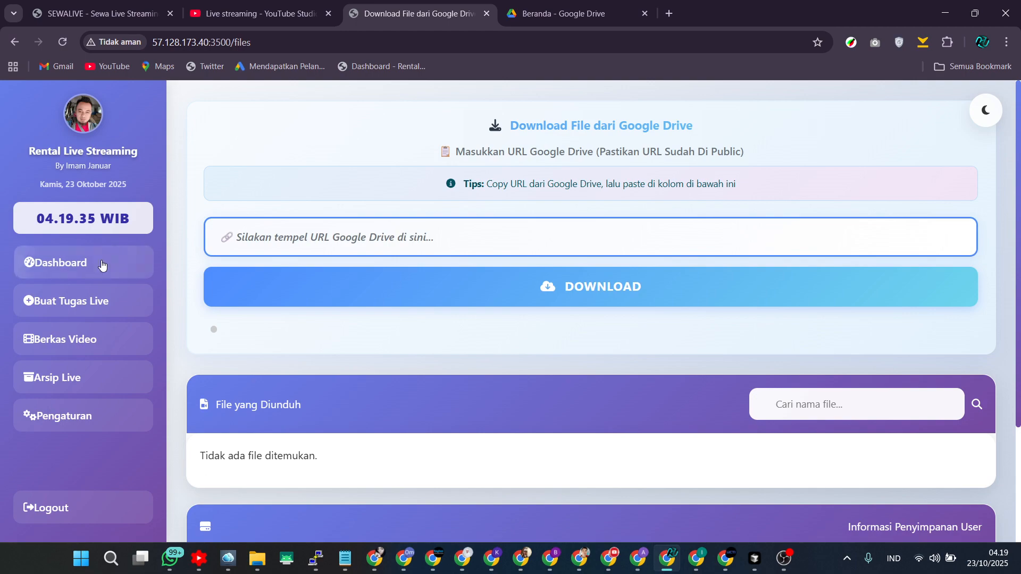
click(102, 265)
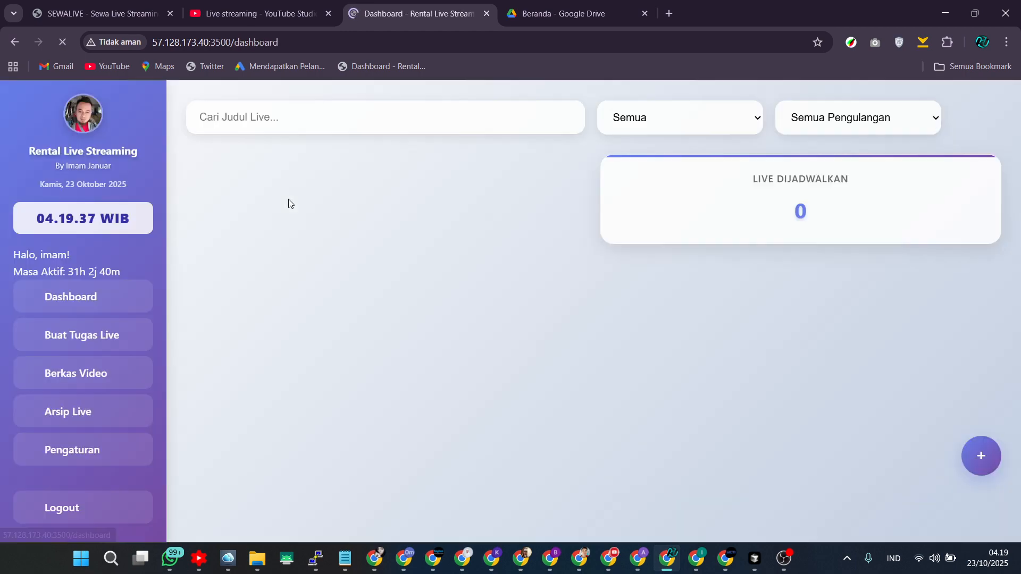
click(88, 373)
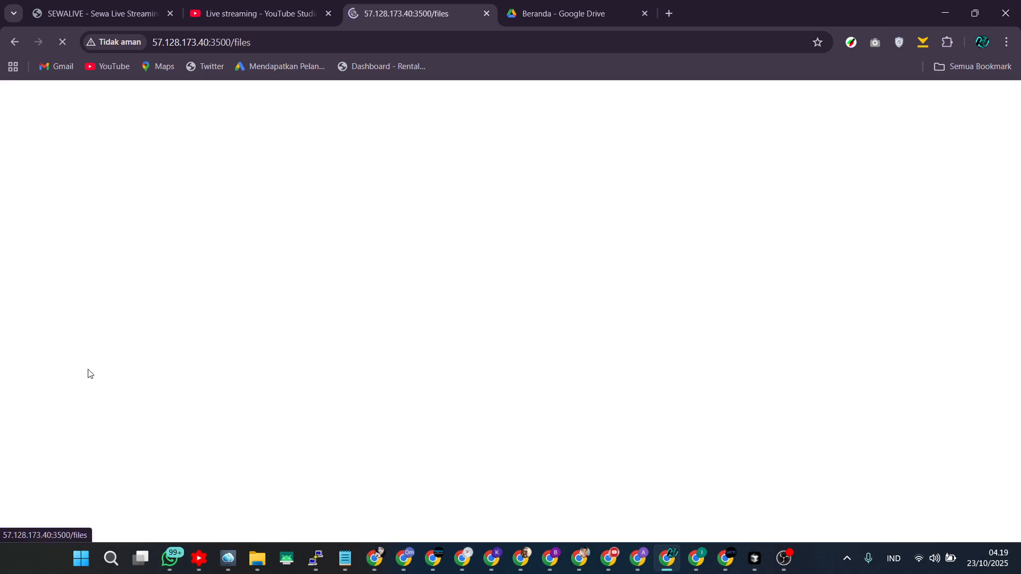
Examine the user storage information for the current package.
scroll(429, 330, down, 3)
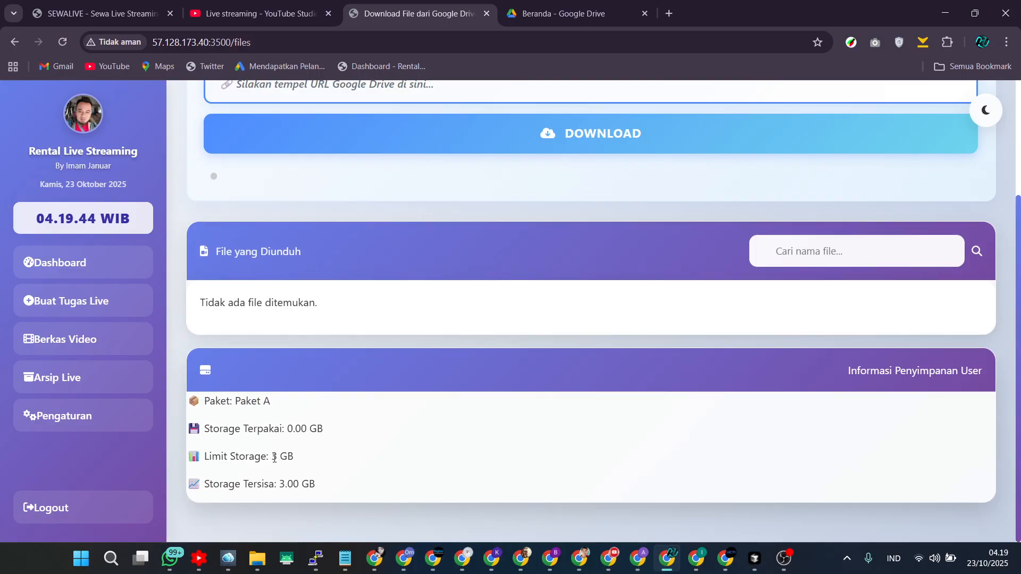
drag(272, 457, 297, 458)
click(308, 455)
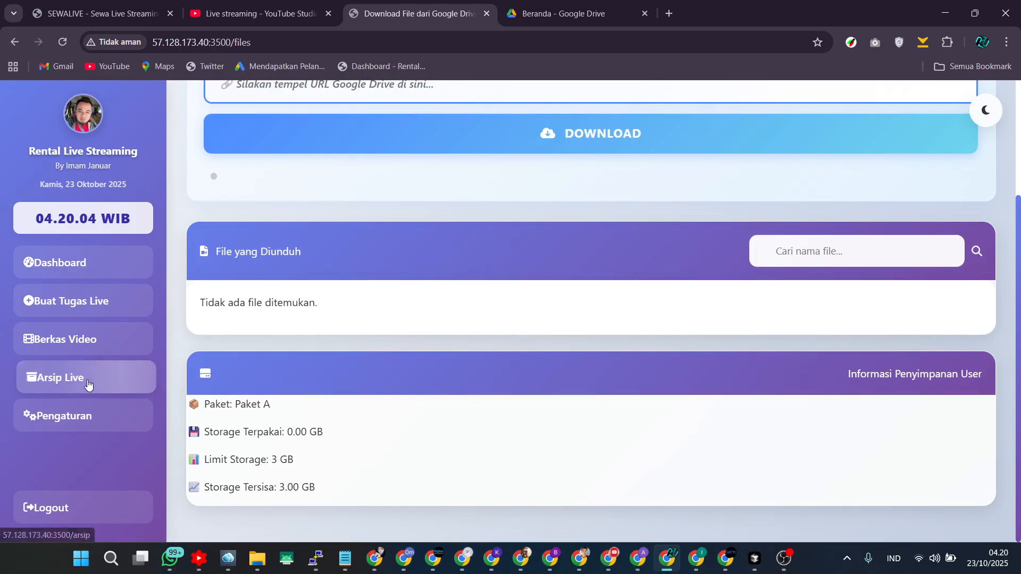
Browse the SEWALIVE site's streaming resolution tips, then return to the Google Drive download page of the panel.
scroll(401, 413, up, 3)
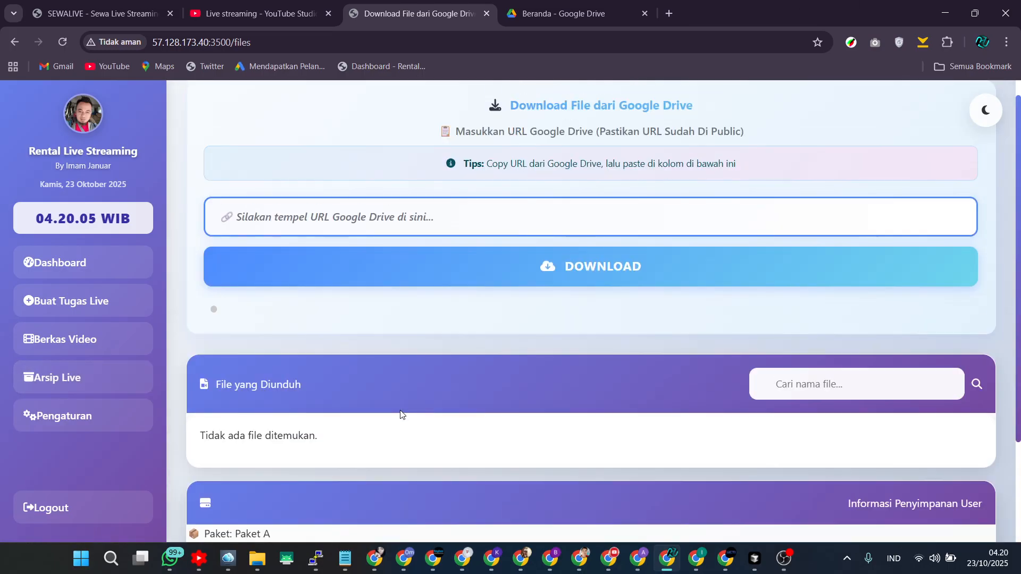
click(345, 214)
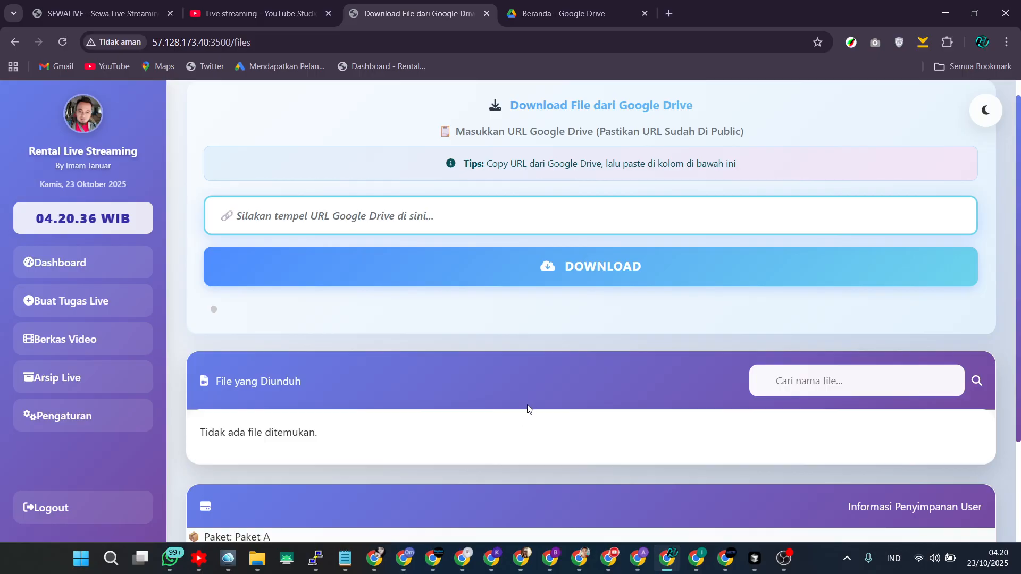
scroll(528, 408, down, 1)
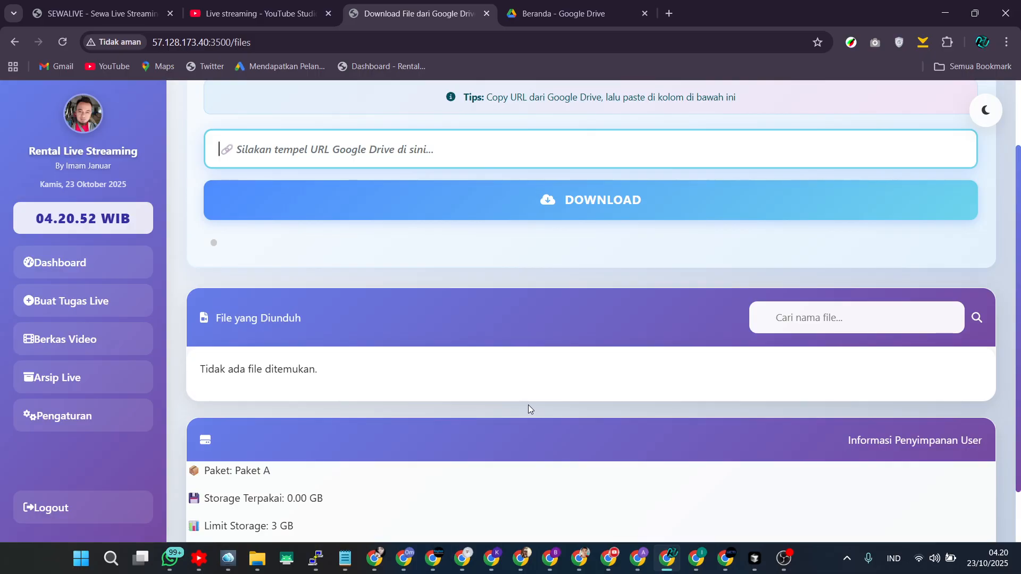
scroll(528, 404, up, 2)
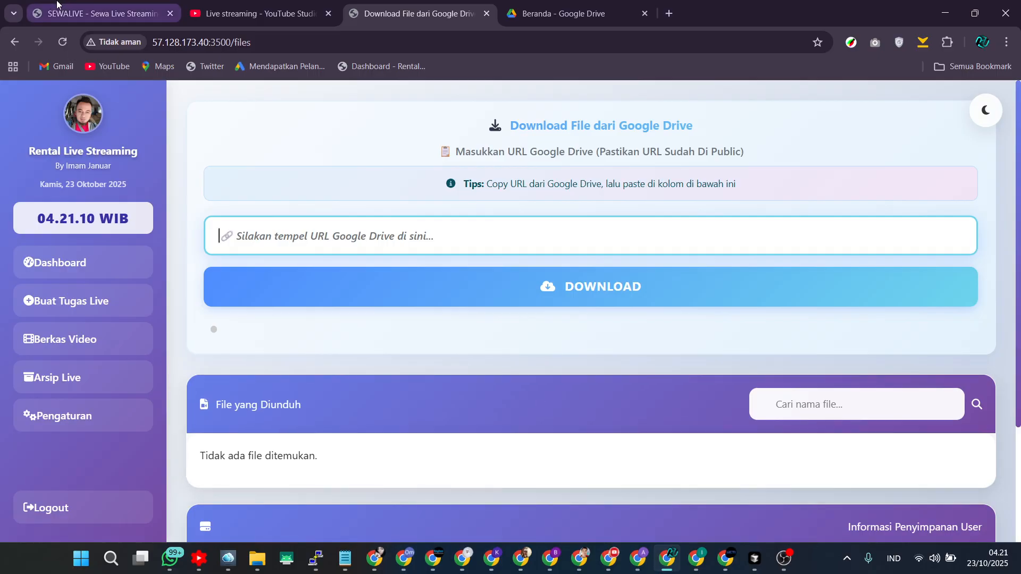
click(98, 13)
scroll(363, 374, down, 4)
scroll(363, 377, down, 15)
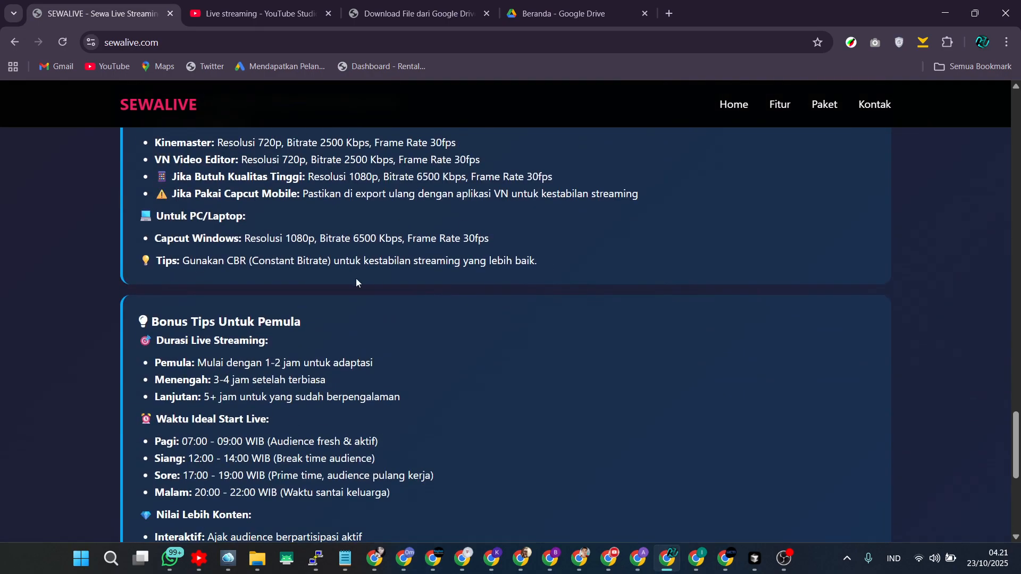
scroll(286, 288, up, 1)
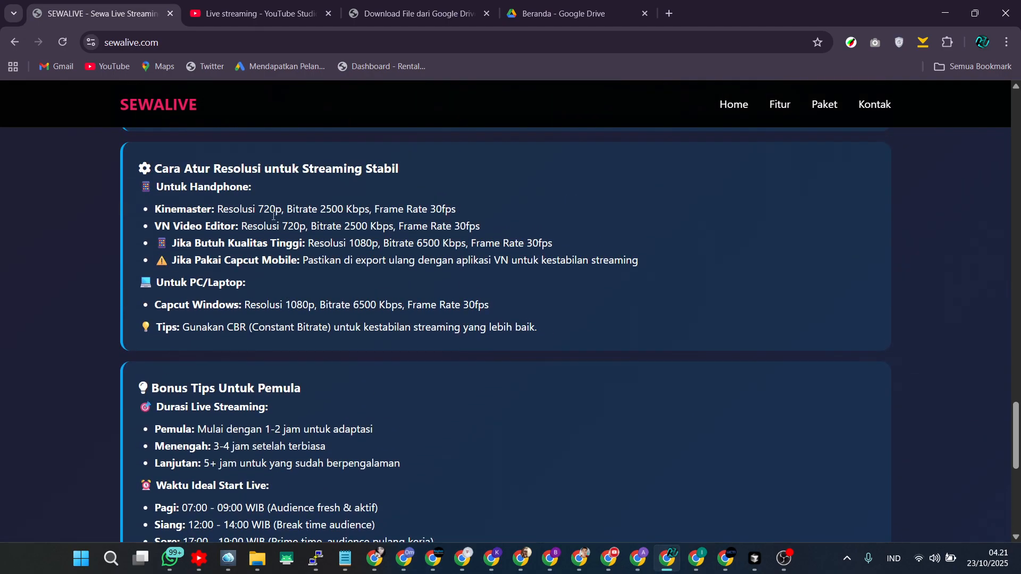
click(414, 13)
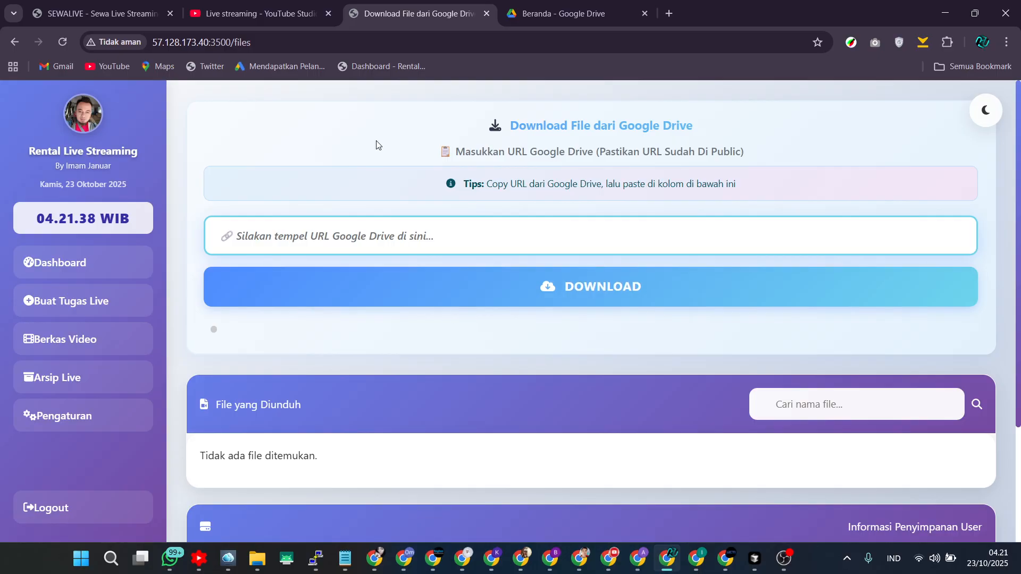
click(573, 15)
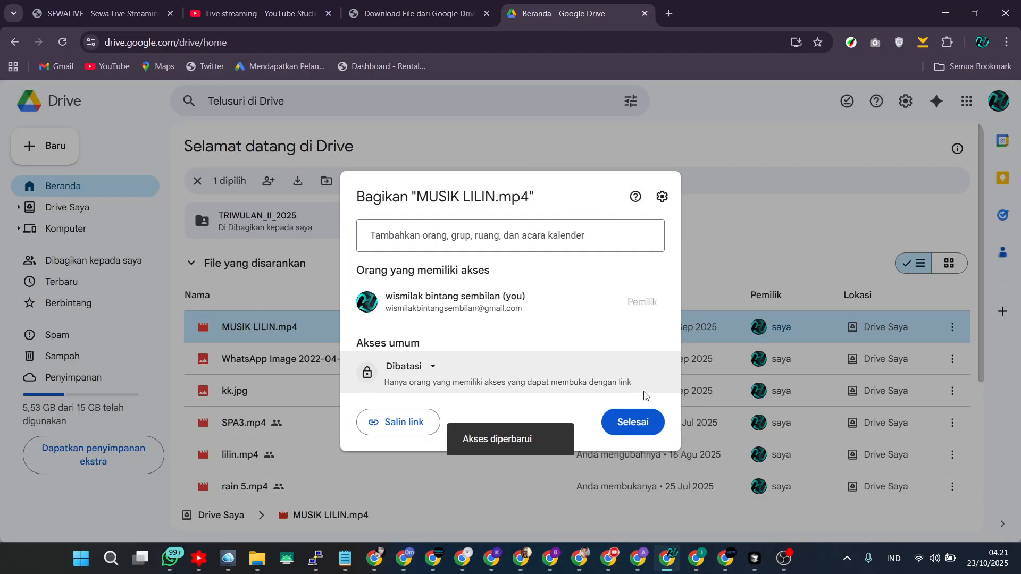
click(635, 420)
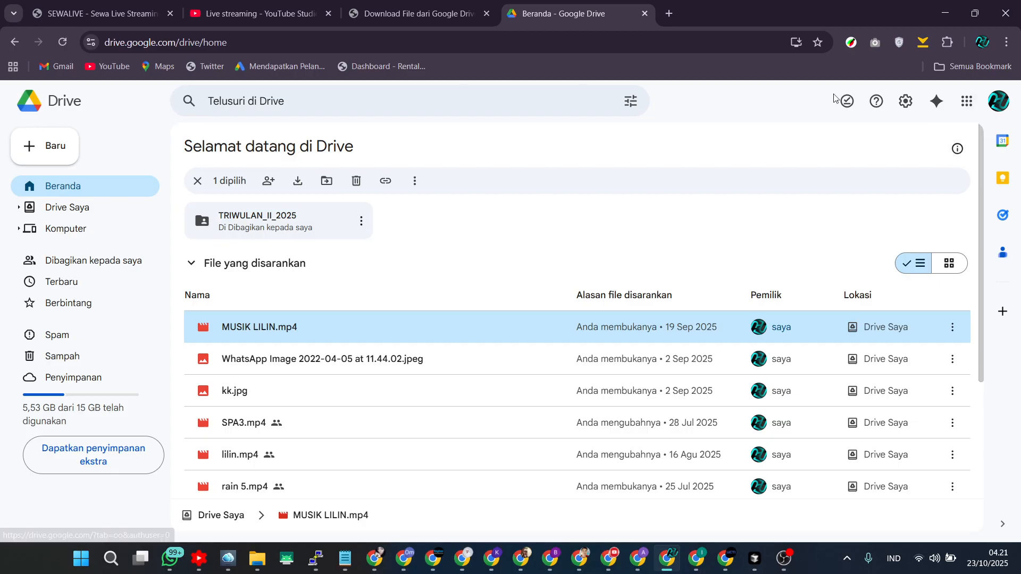
click(967, 101)
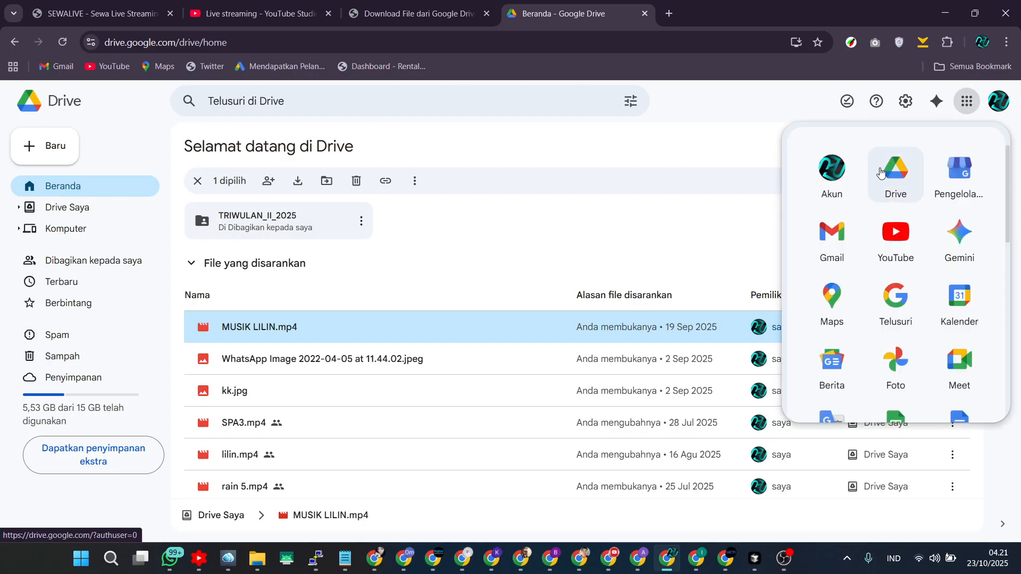
click(117, 147)
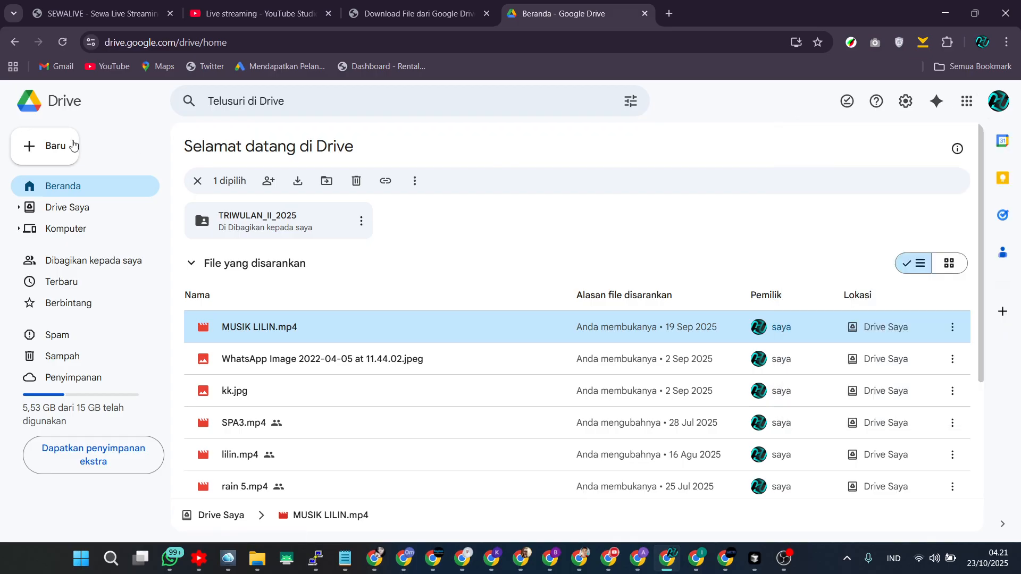
click(74, 154)
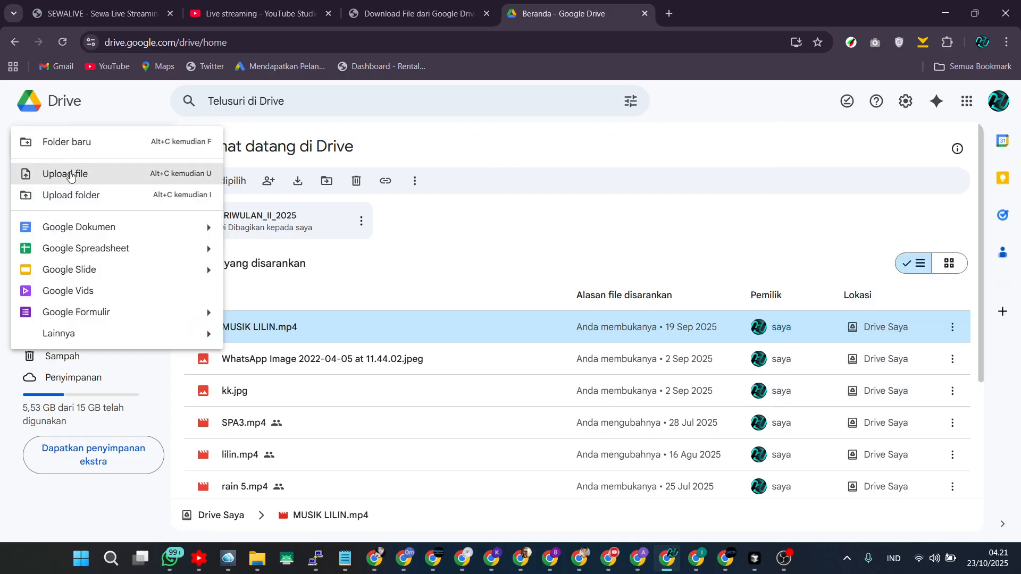
click(72, 172)
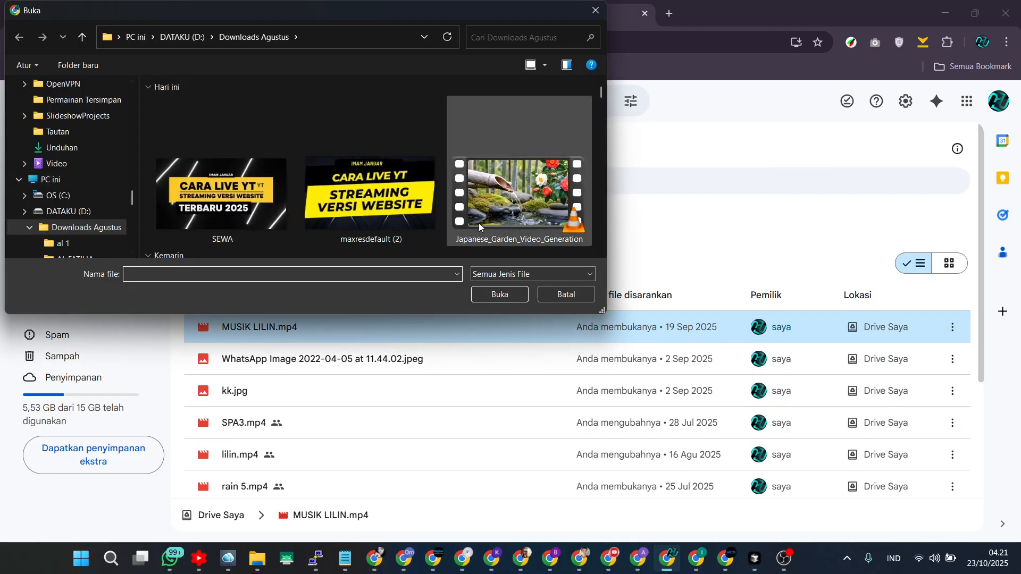
click(575, 294)
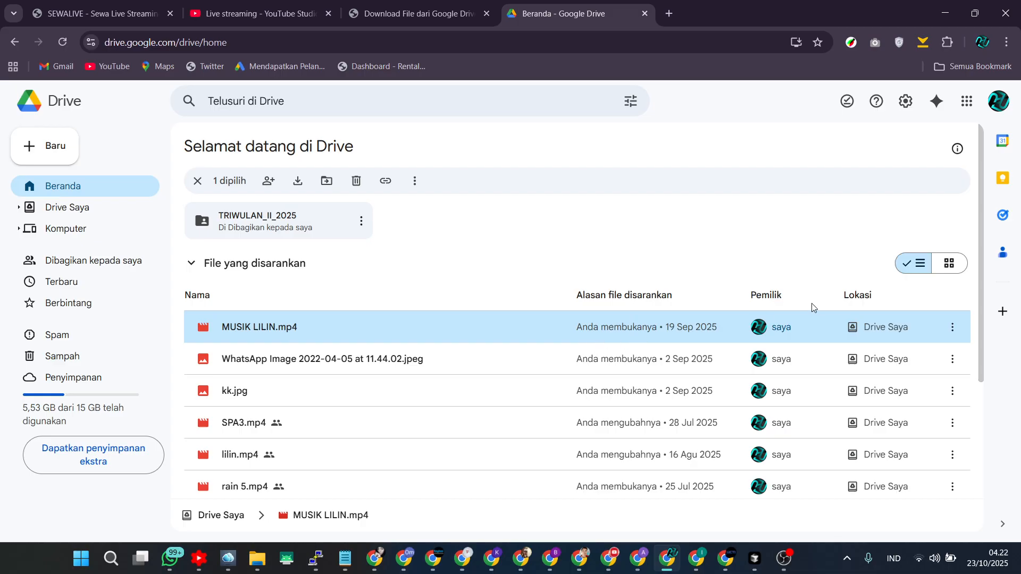
Share MUSIK LILIN.mp4 in Google Drive with anyone who has the link, and copy its link.
click(952, 327)
mouse_move(744, 227)
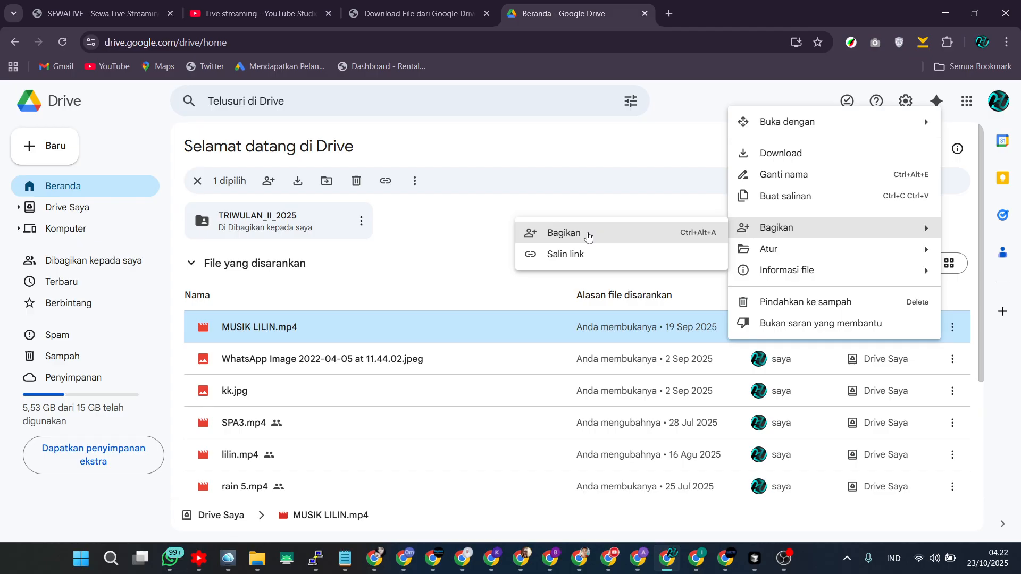
click(588, 234)
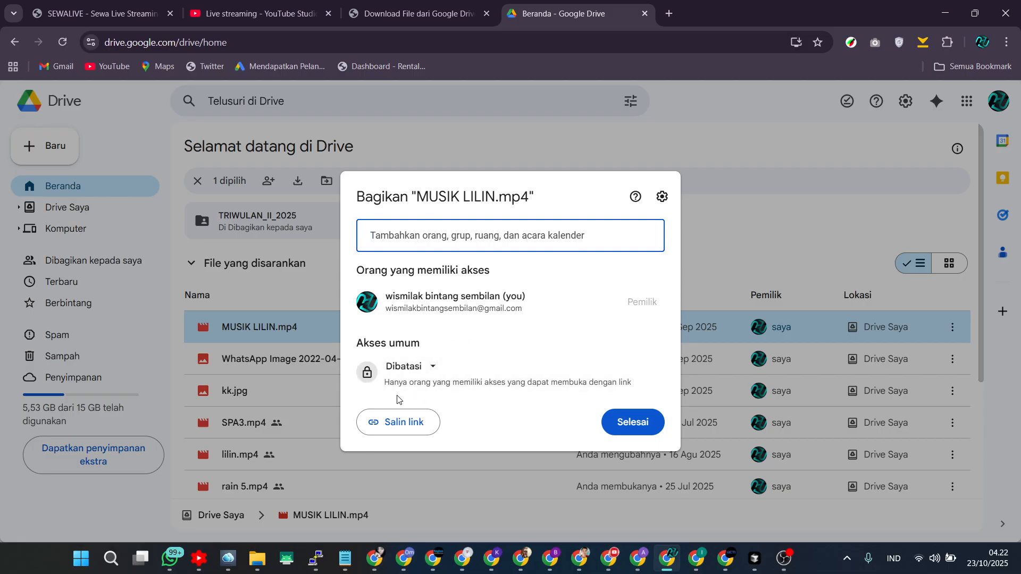
click(423, 374)
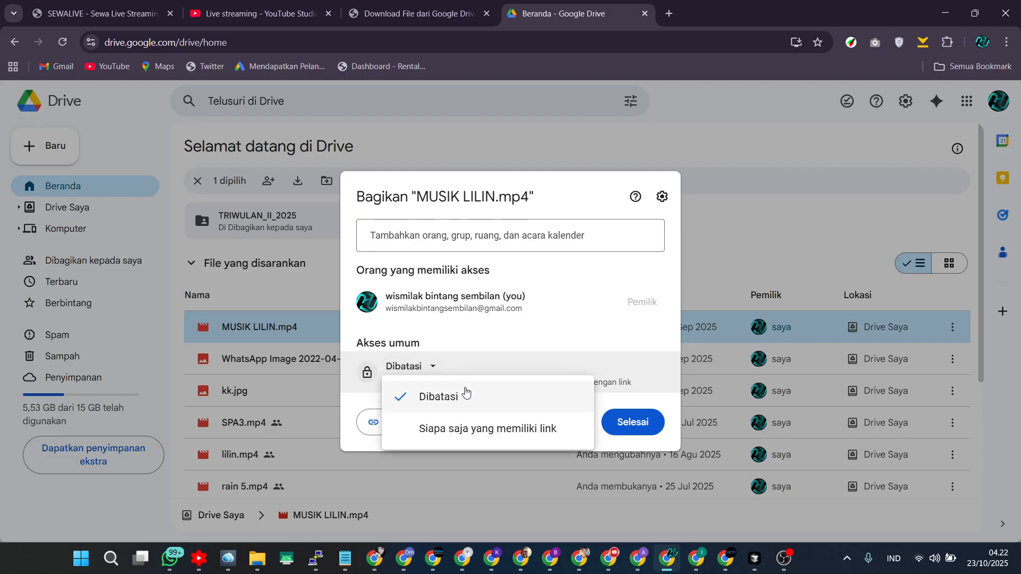
click(466, 430)
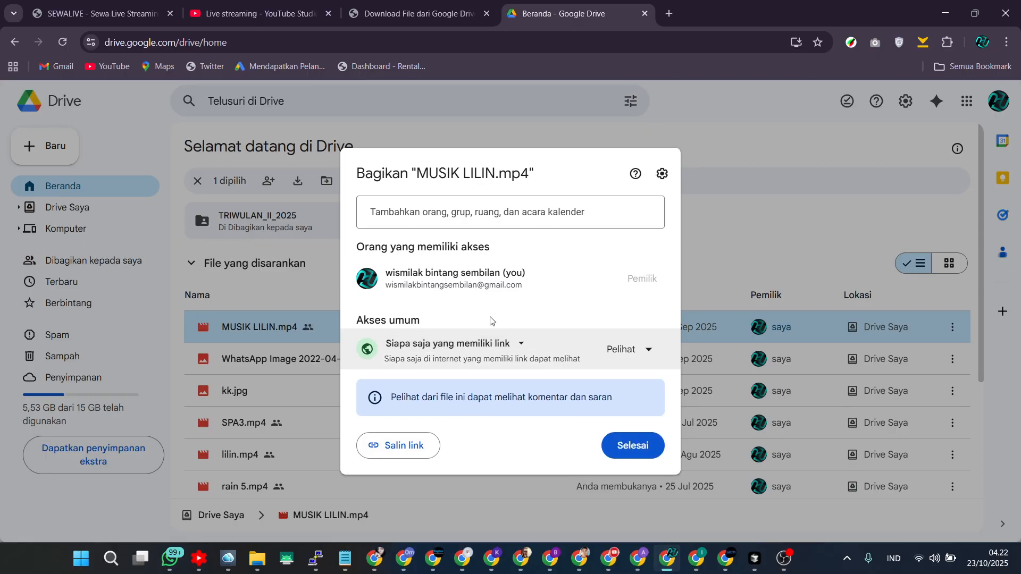
click(403, 442)
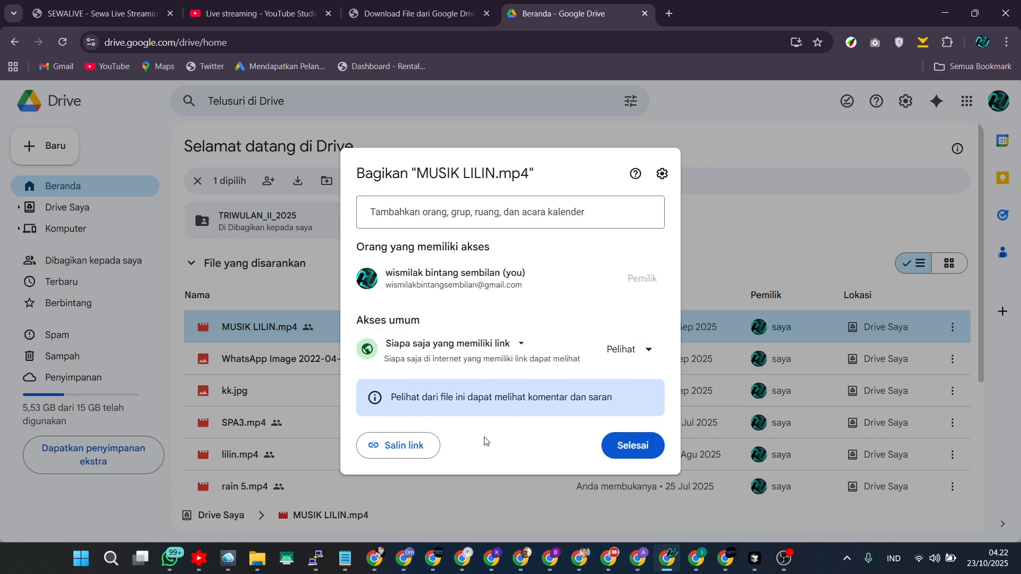
click(410, 450)
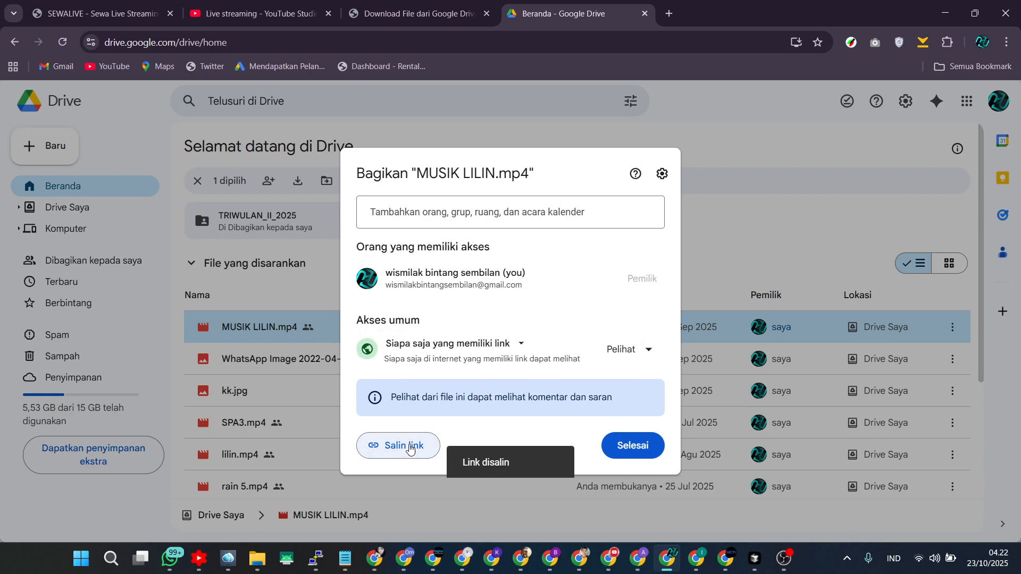
Paste the copied Drive link into the panel's Google Drive URL field and download the video.
click(419, 13)
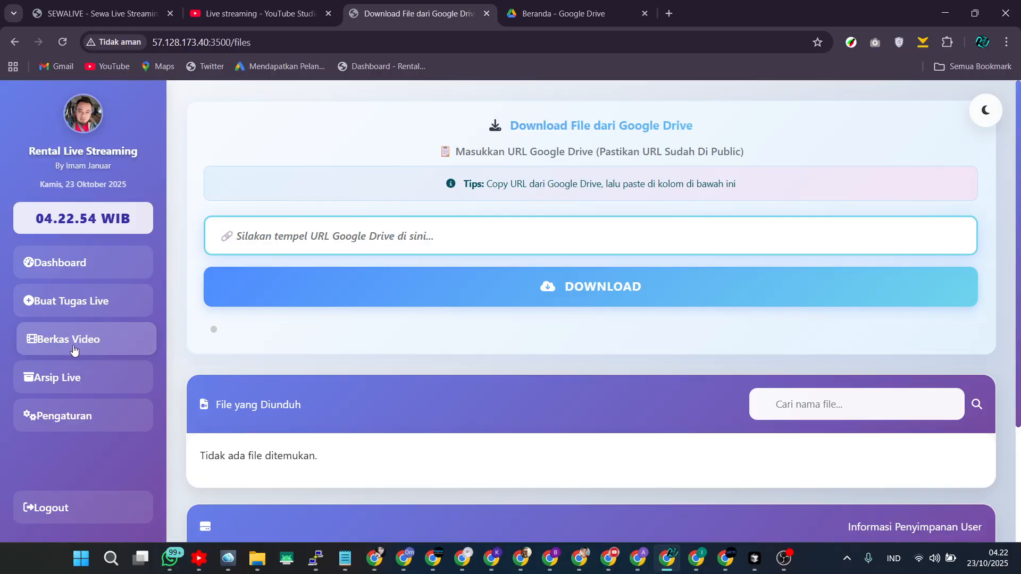
right_click(387, 236)
click(435, 356)
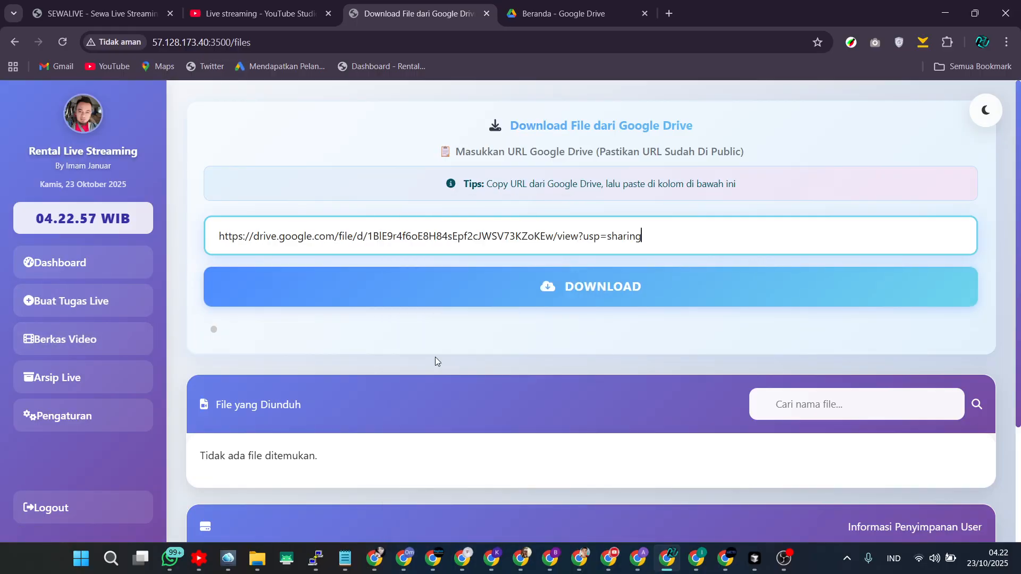
click(590, 291)
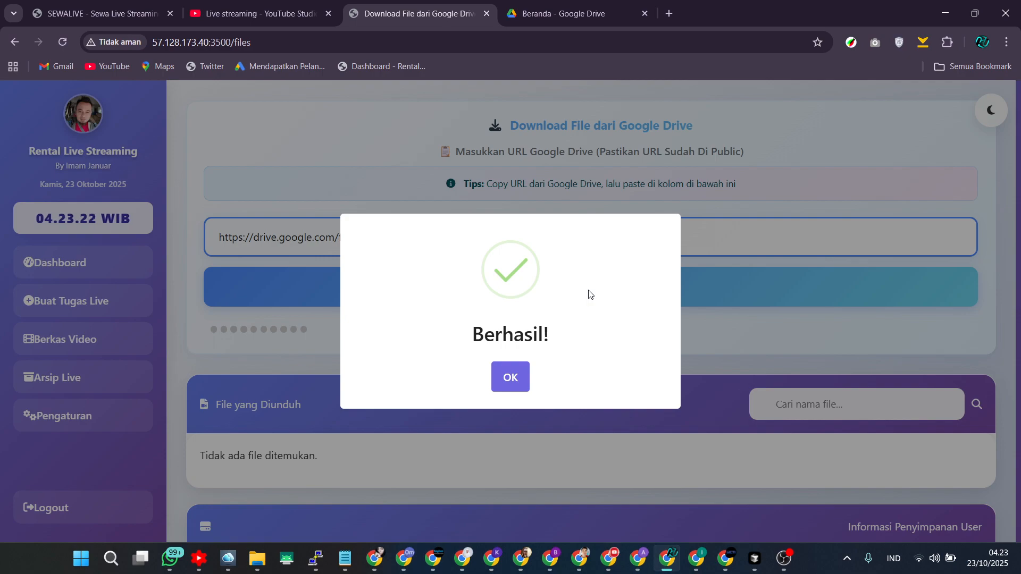
click(508, 391)
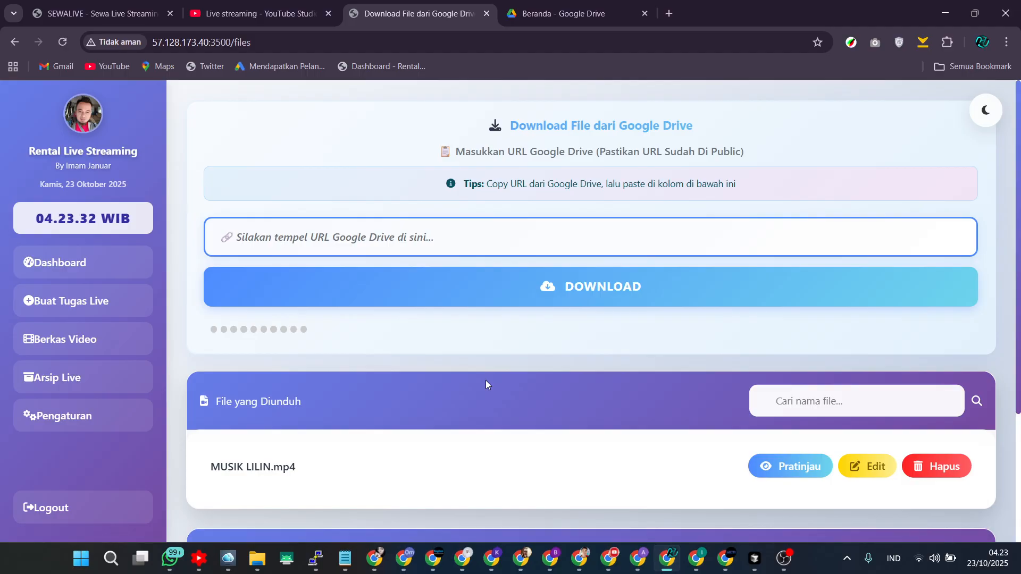
scroll(474, 303, down, 2)
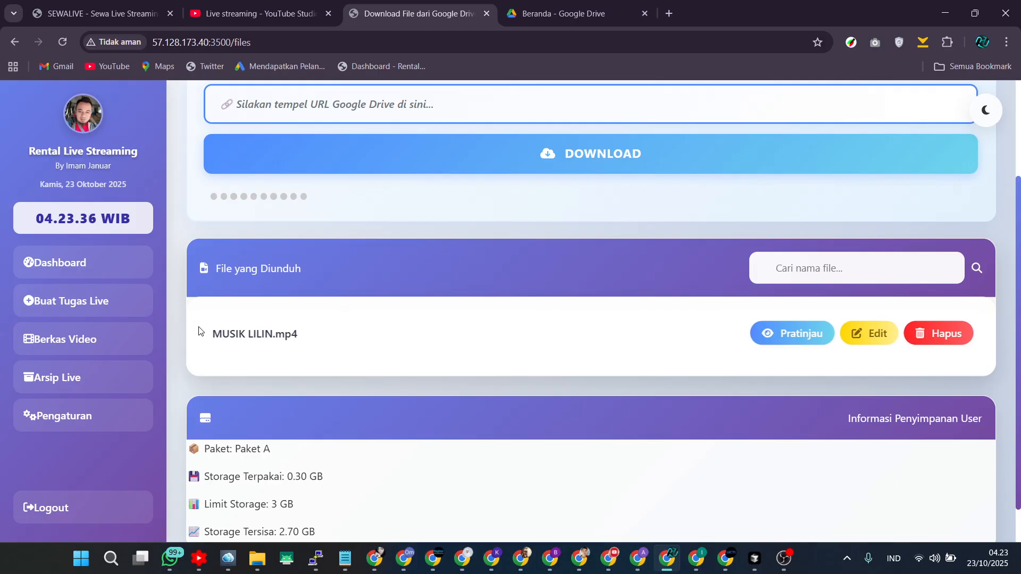
Close the Drive sharing dialog and return to the panel's download page.
click(544, 21)
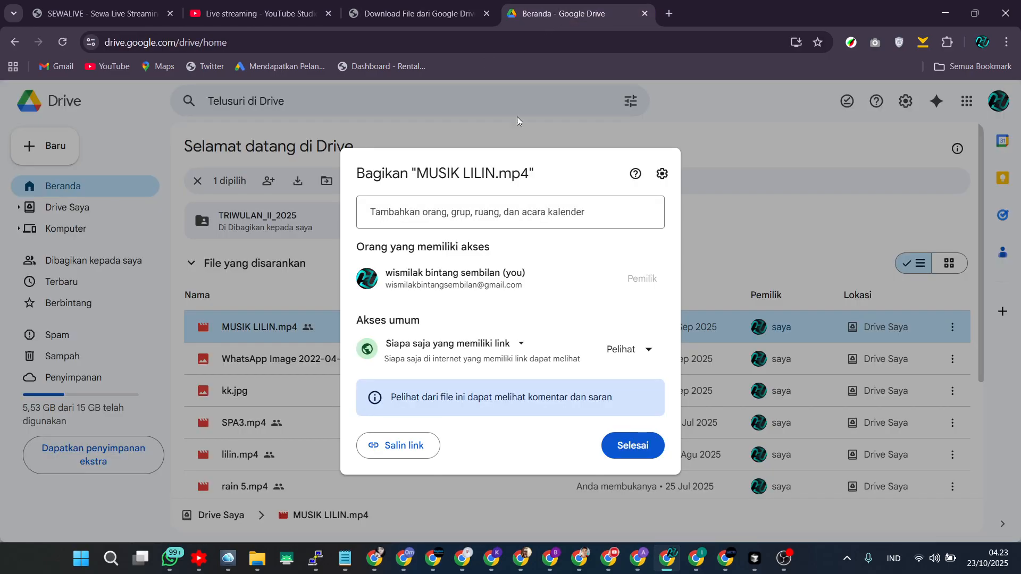
click(638, 446)
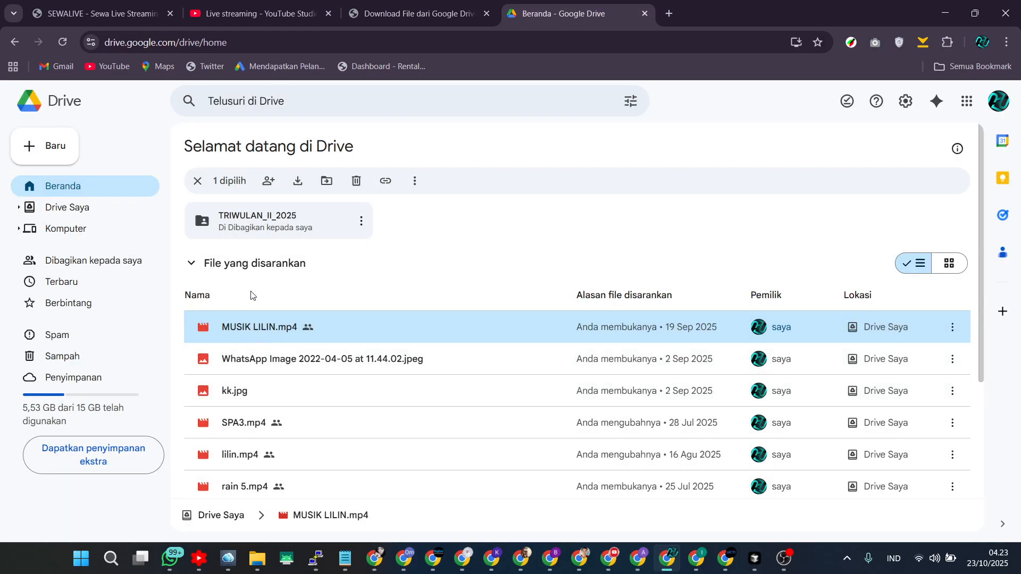
click(384, 13)
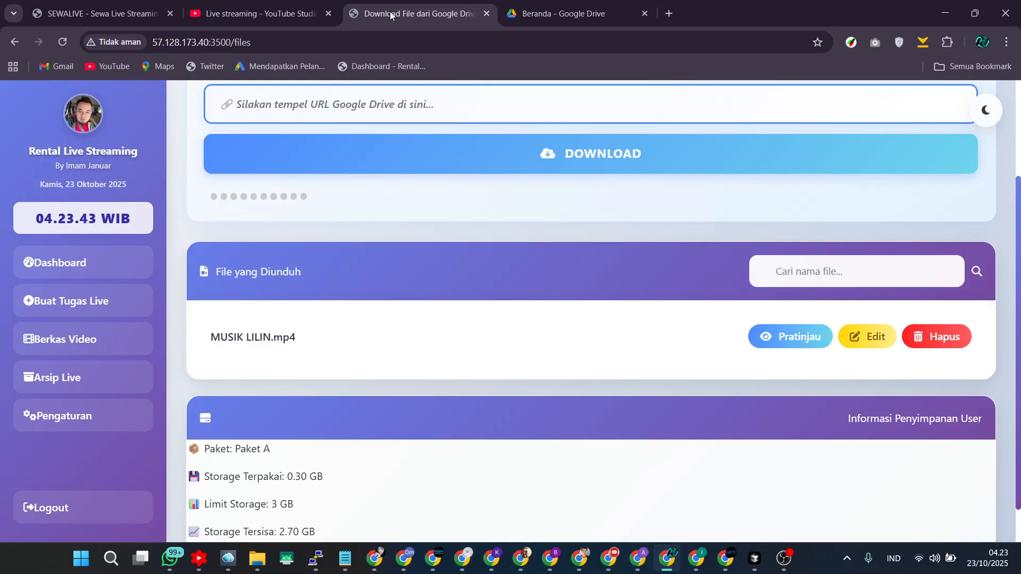
Rename the downloaded file from LILIN to MUSIK SATU.
click(872, 335)
click(396, 321)
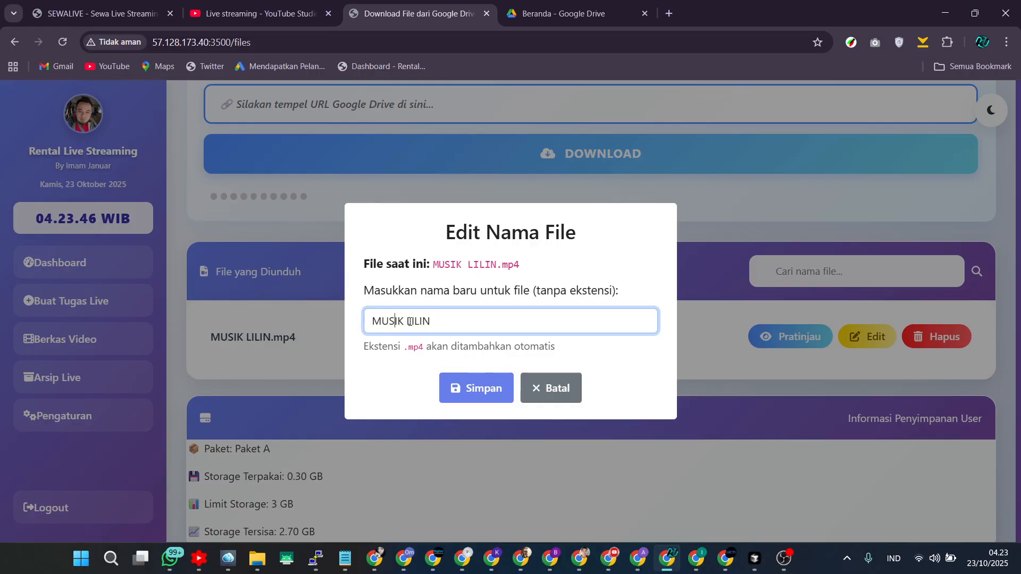
drag(406, 321, 466, 323)
text(SATU)
click(480, 392)
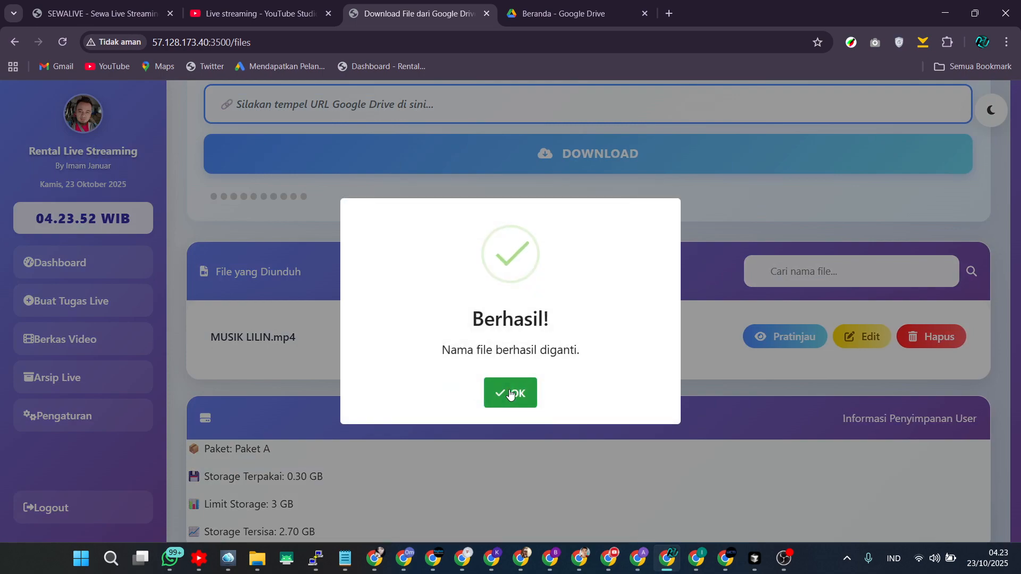
click(510, 394)
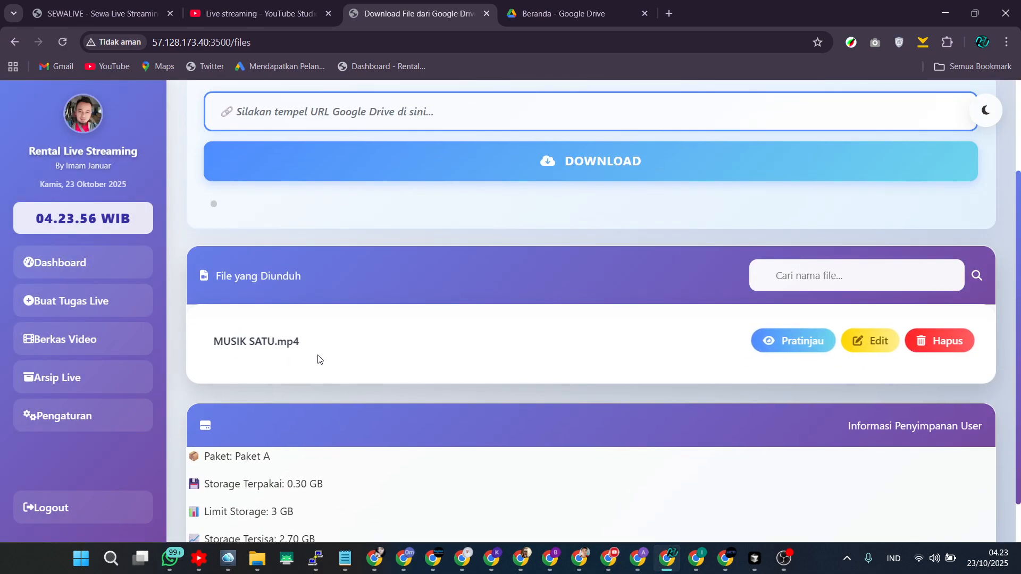
Preview the MUSIK SATU.mp4 video and close the preview.
click(799, 346)
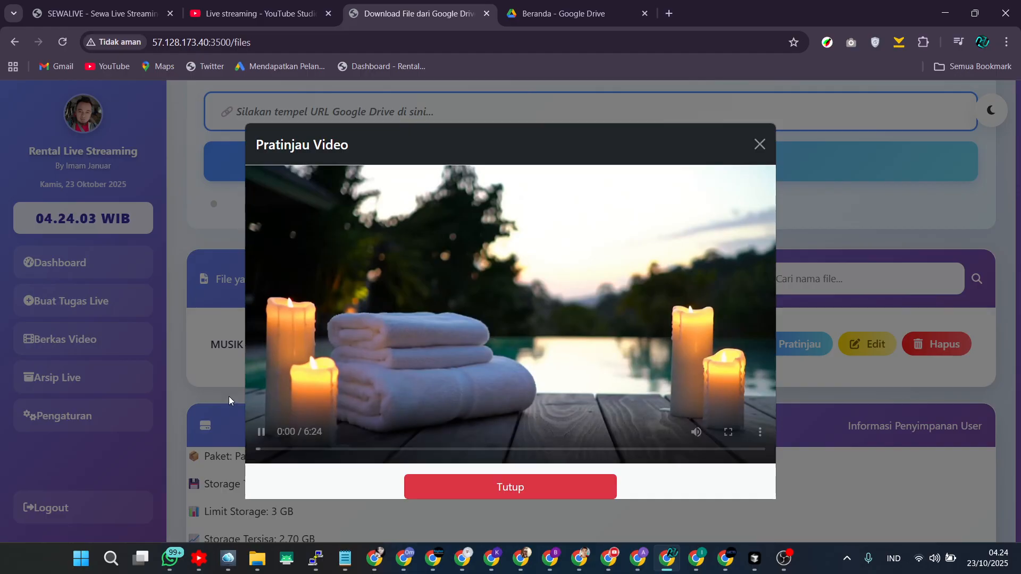
click(507, 487)
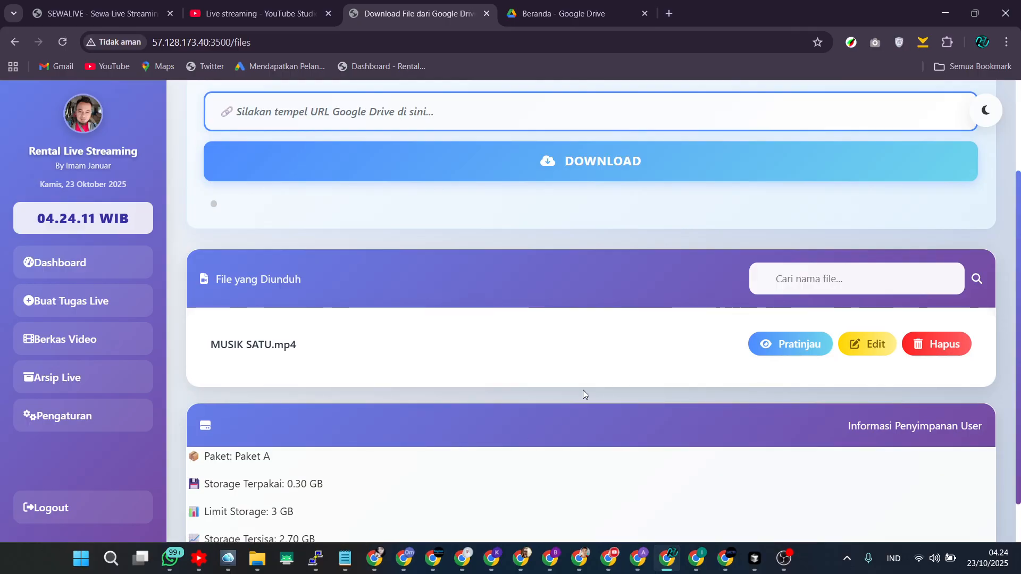
Open the new live task form and enter LIVE 1 as the internal task title.
click(84, 301)
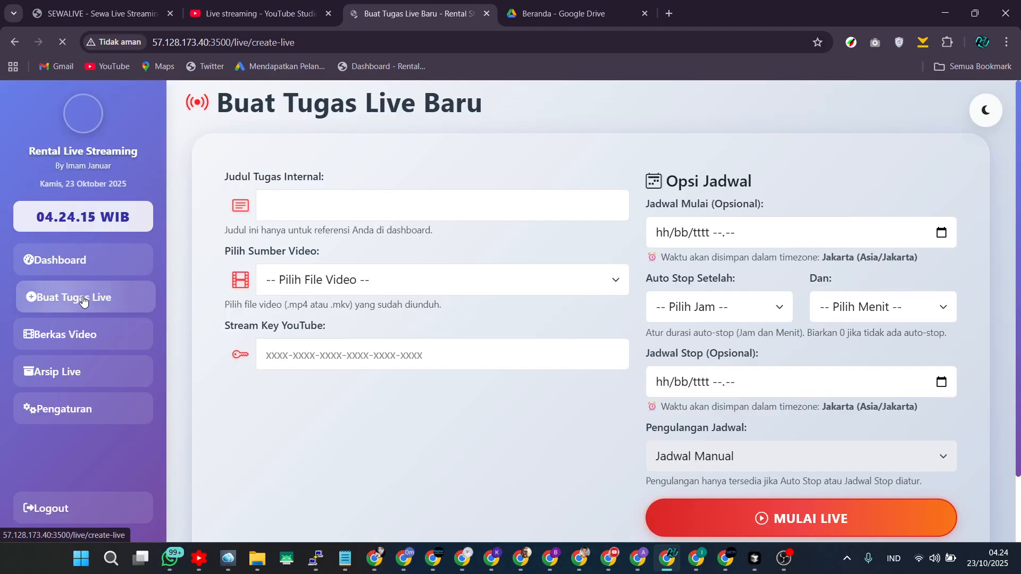
click(307, 201)
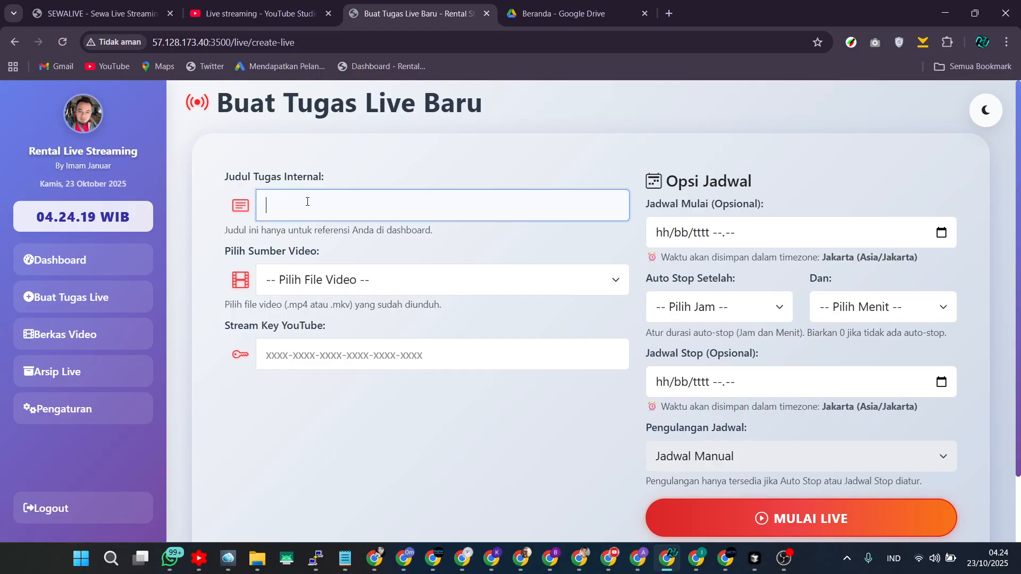
text(LIVE 1)
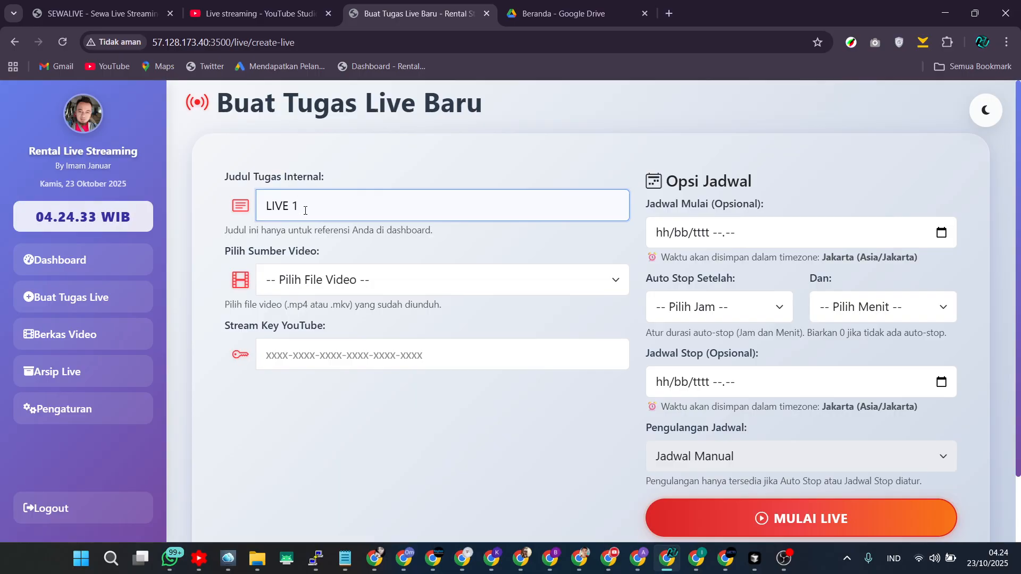
click(287, 357)
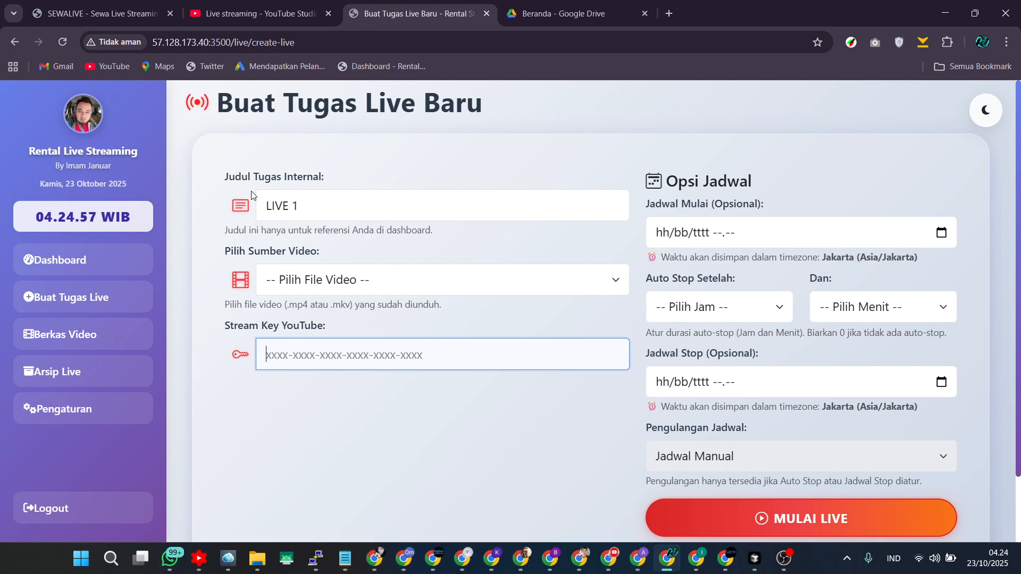
click(300, 207)
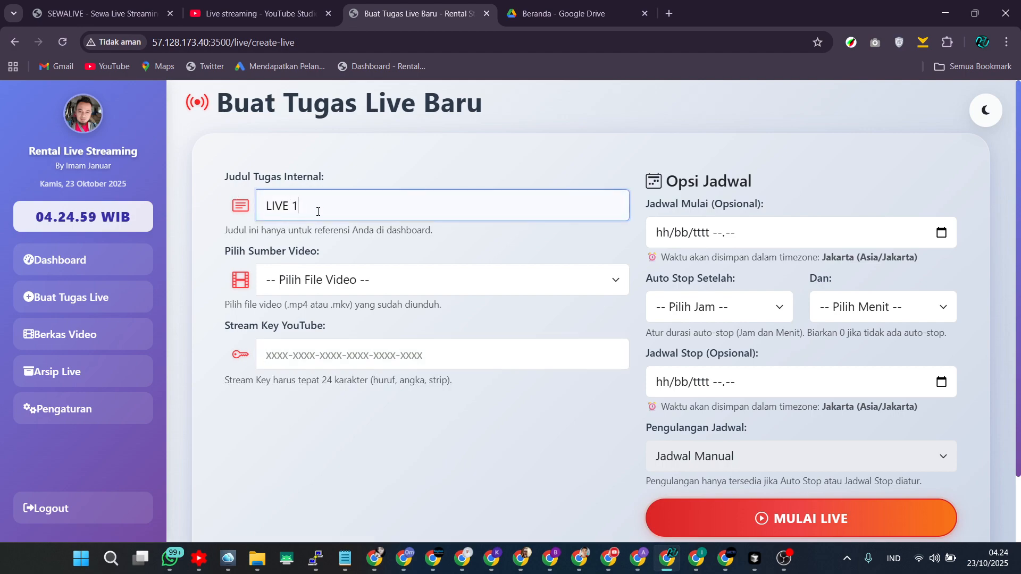
Choose MUSIK SATU.mp4 as the video source and place the cursor in the YouTube stream key field.
click(329, 278)
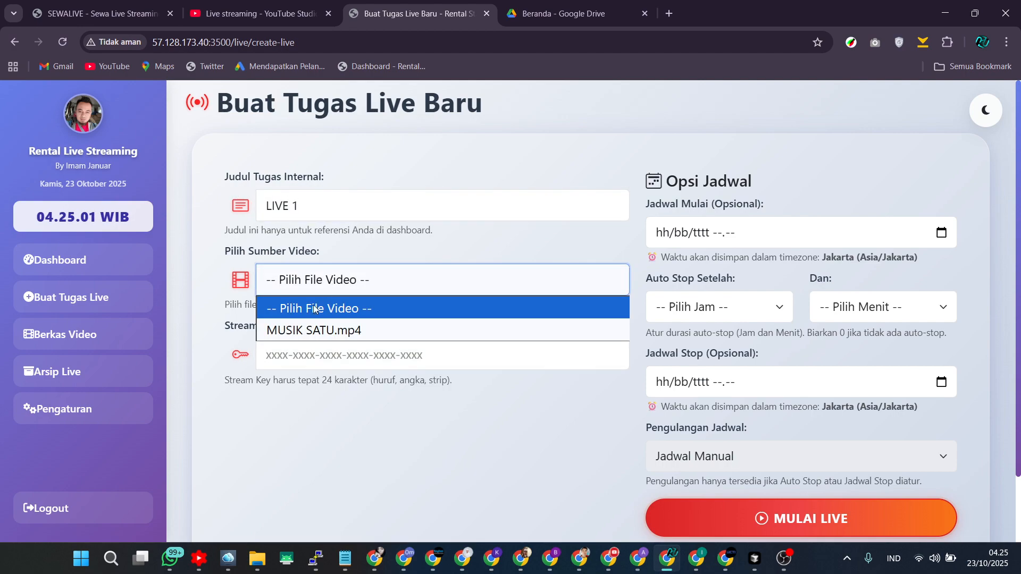
click(307, 328)
click(341, 349)
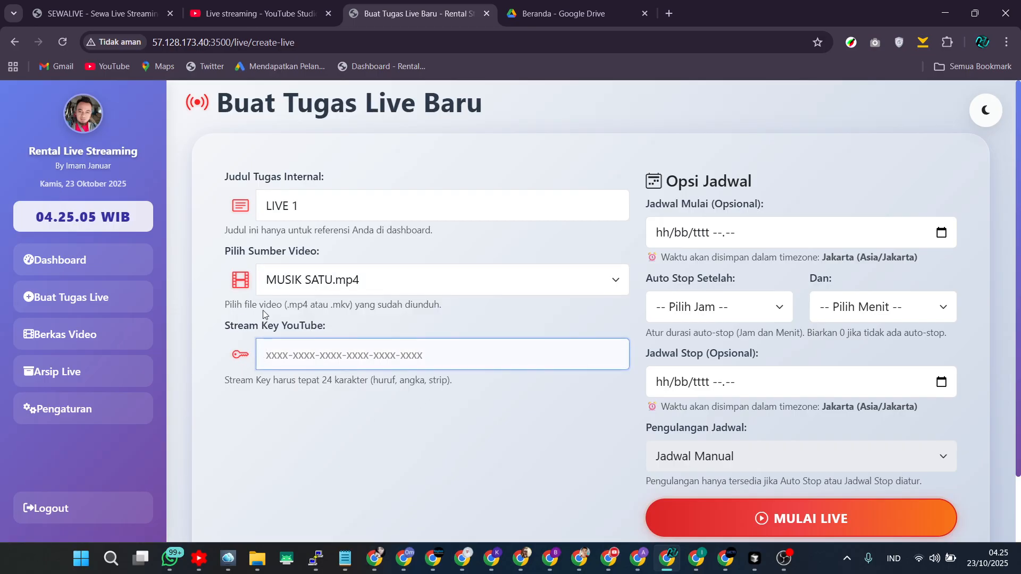
click(243, 14)
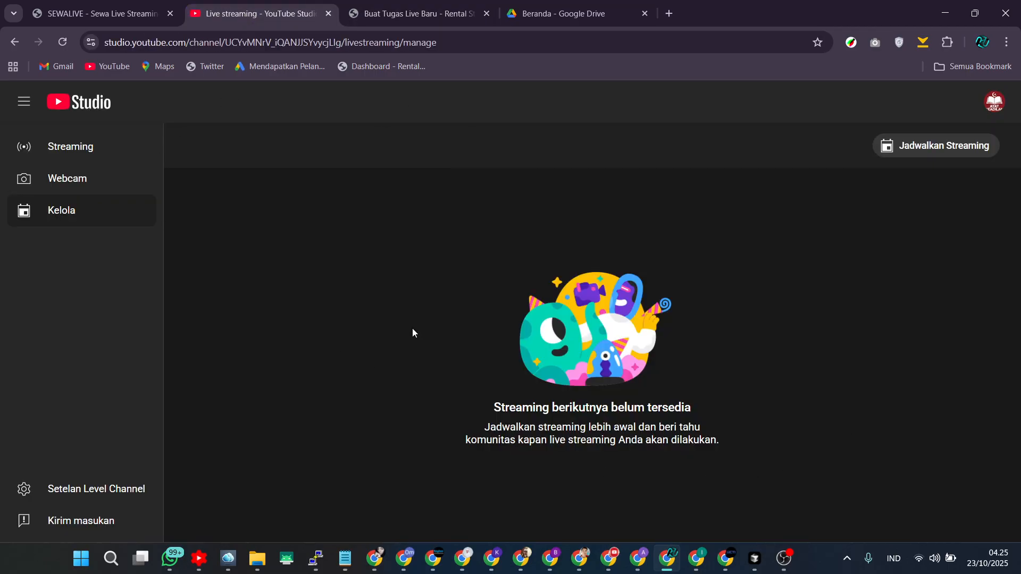
click(944, 156)
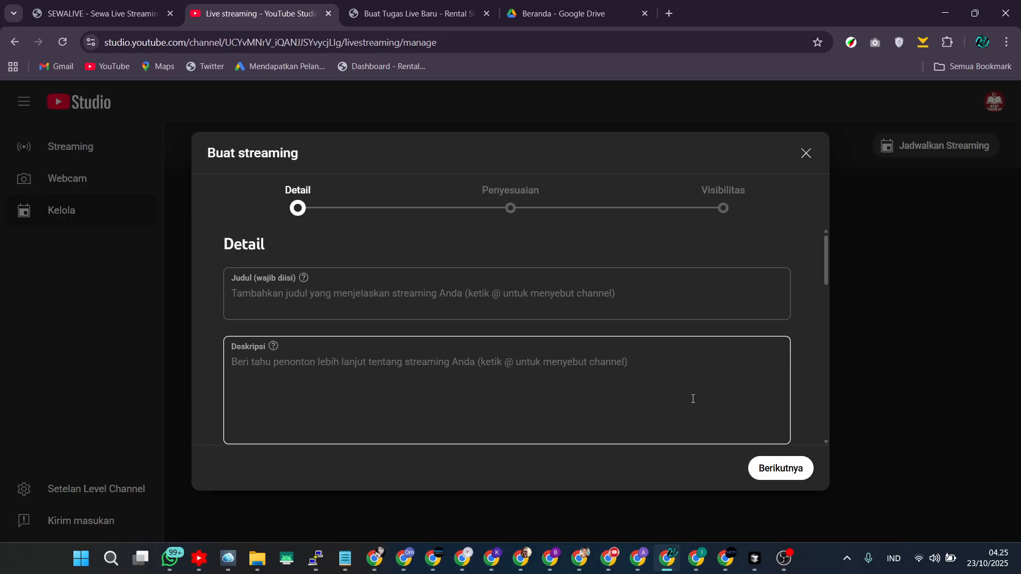
click(806, 153)
click(943, 146)
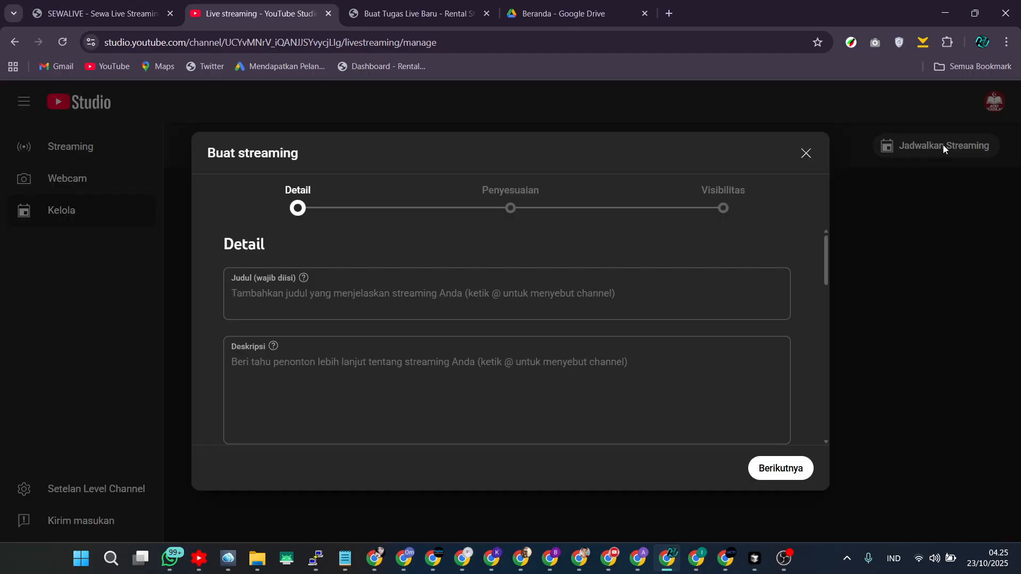
click(806, 154)
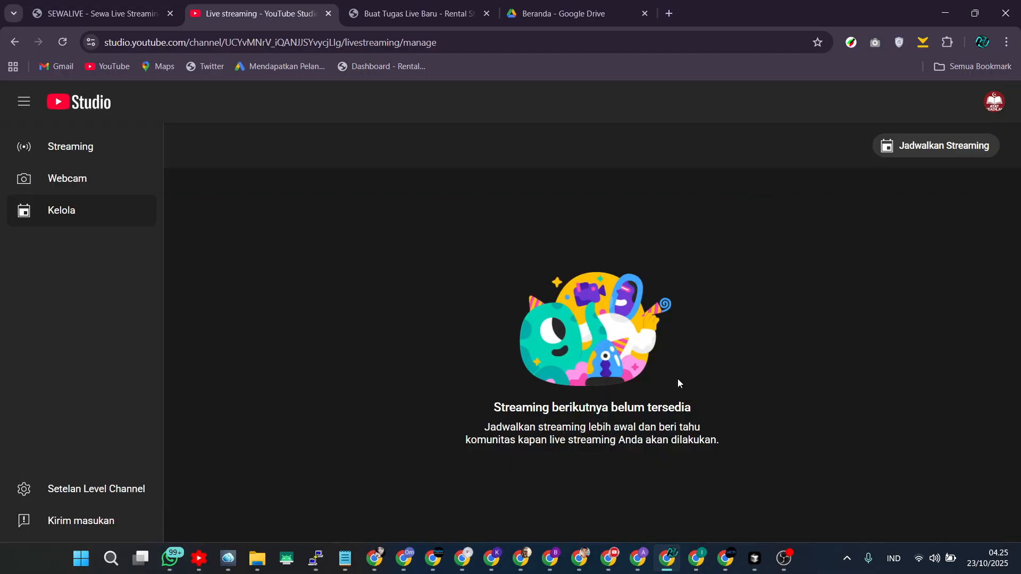
Switch to the other browser window and open YouTube Studio live streaming for the second channel.
click(609, 559)
click(433, 512)
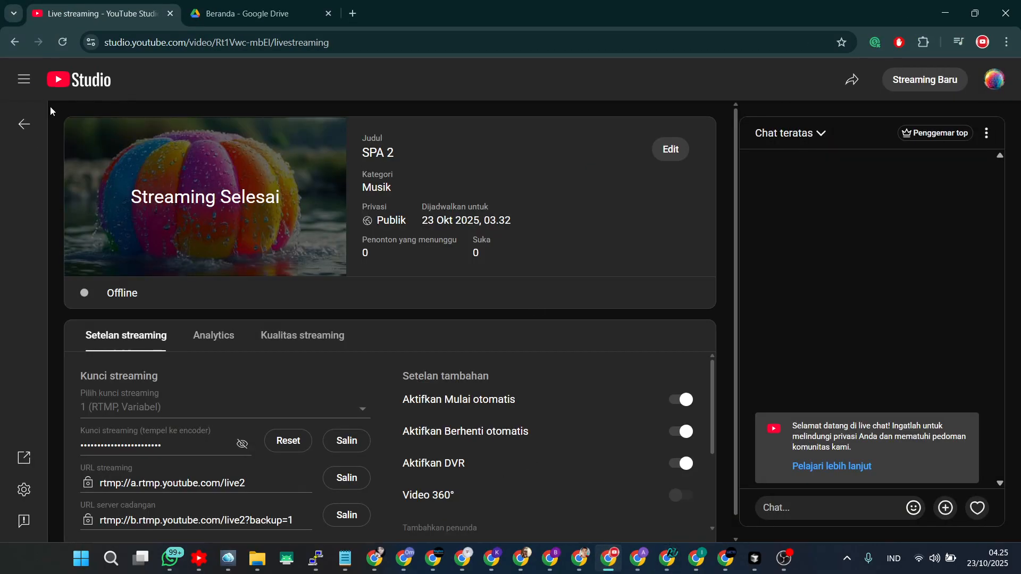
click(22, 125)
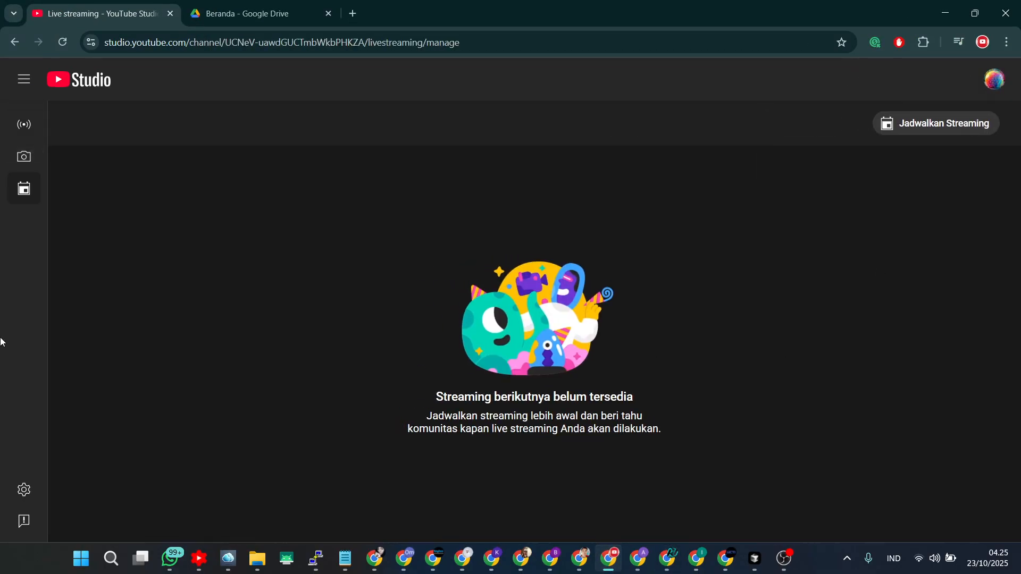
click(995, 85)
click(897, 158)
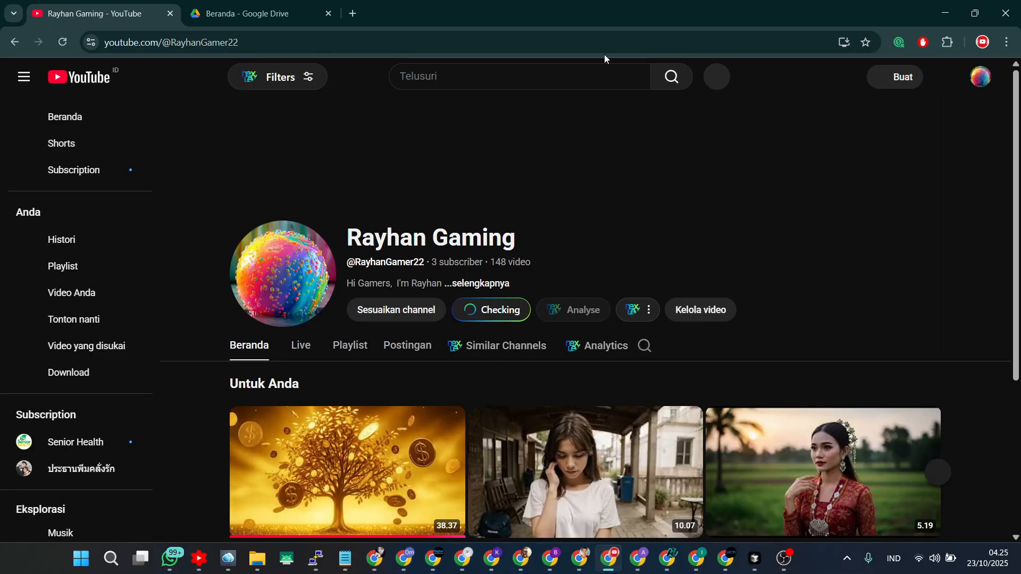
click(905, 88)
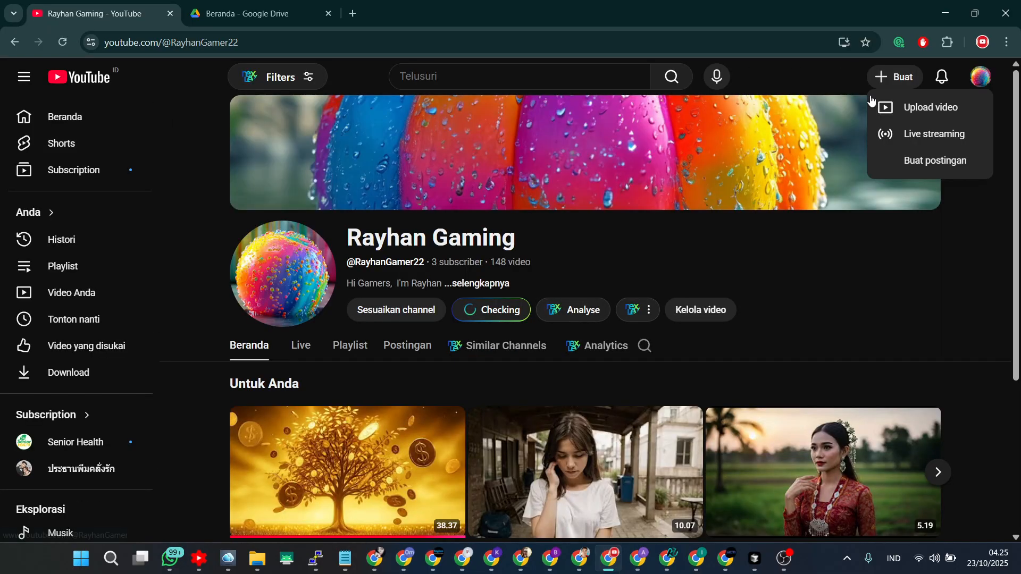
click(910, 134)
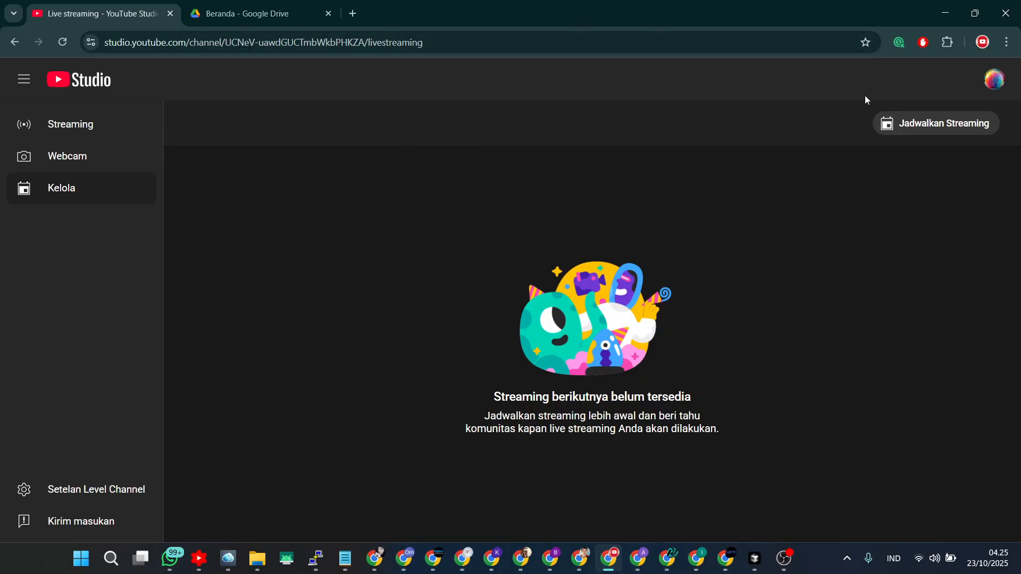
click(1006, 42)
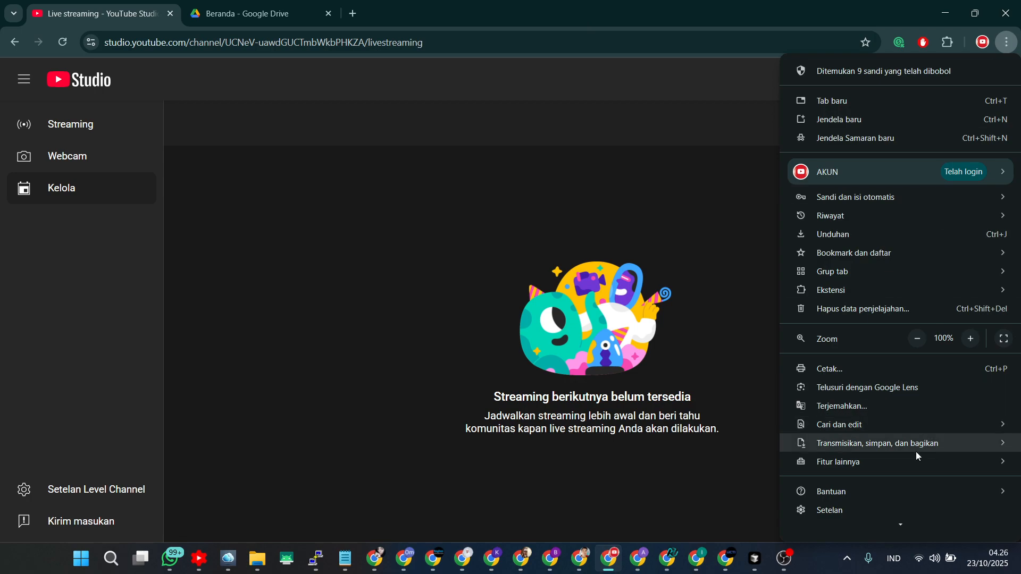
mouse_move(916, 444)
click(706, 208)
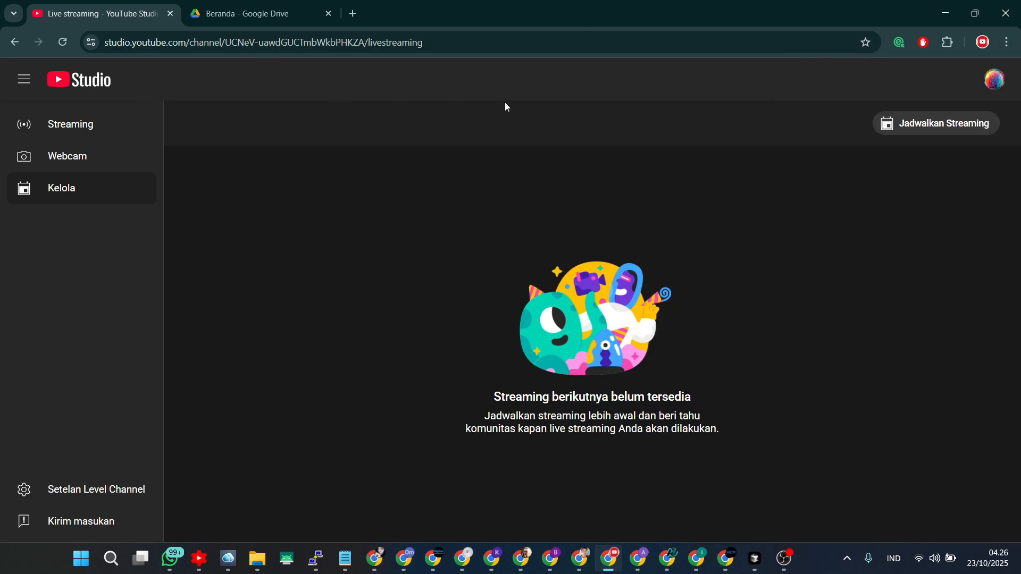
Examine the previous streams offered in the dialog for scheduling with earlier settings.
click(930, 133)
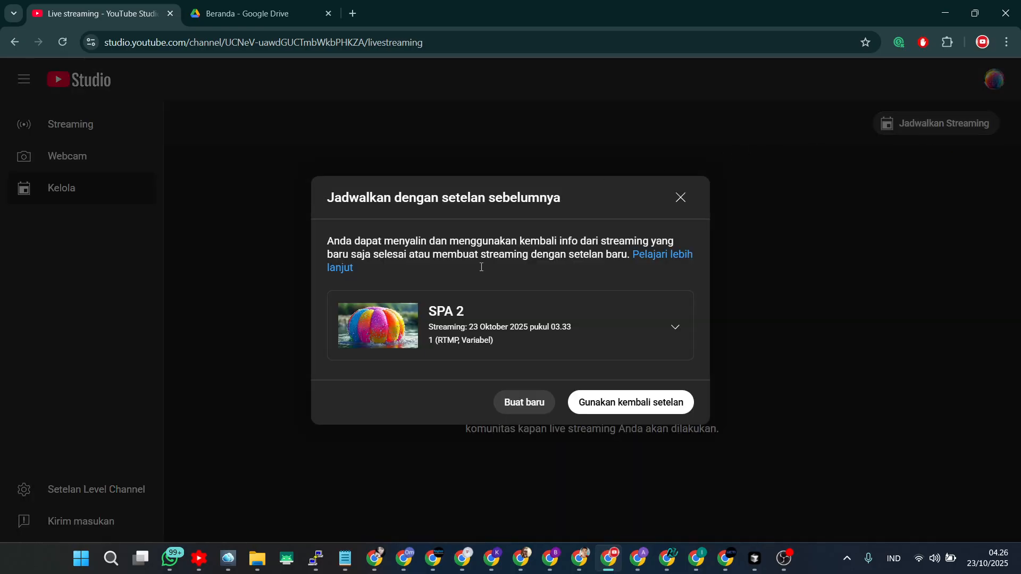
click(668, 335)
scroll(479, 410, up, 4)
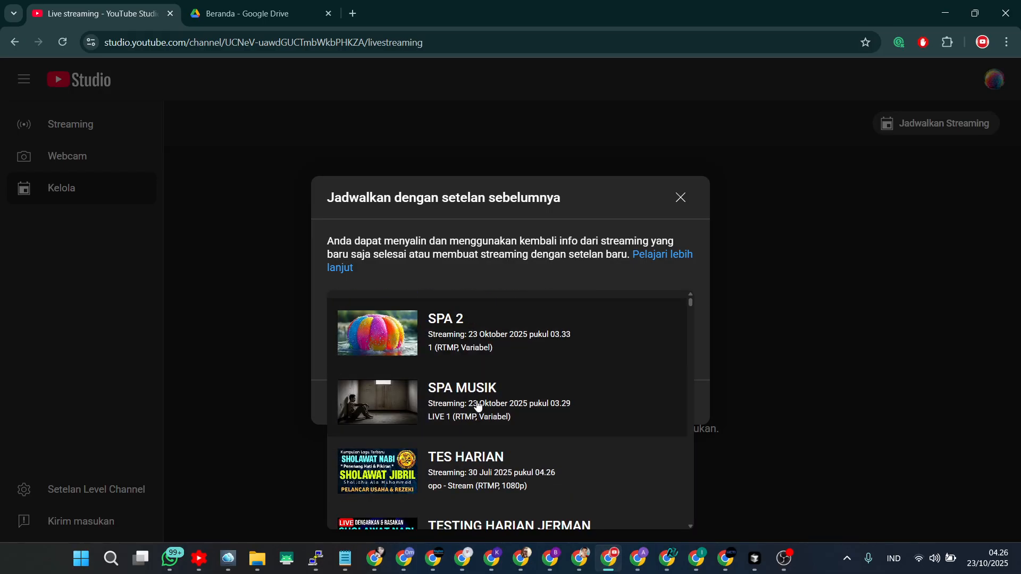
click(678, 198)
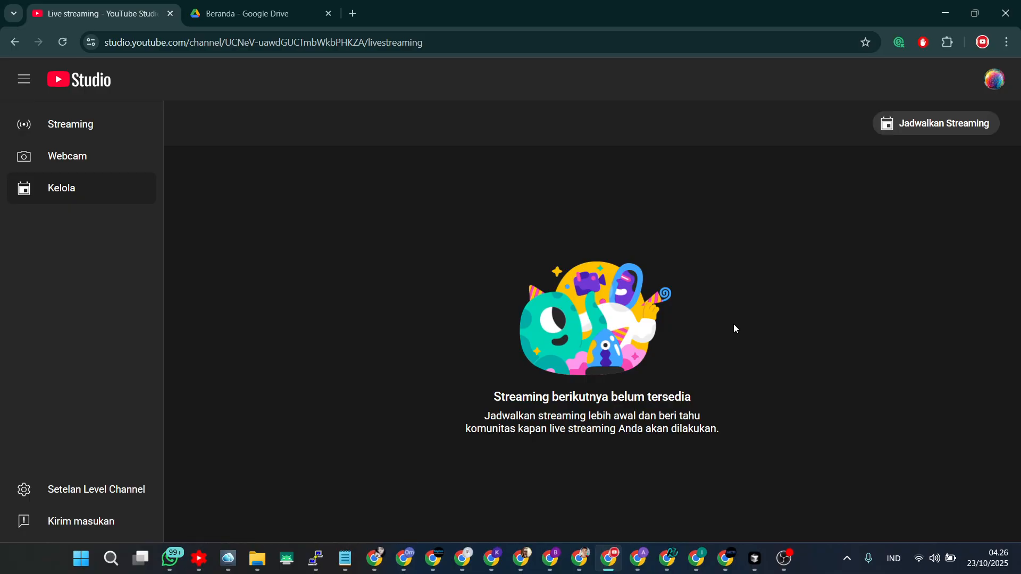
click(926, 127)
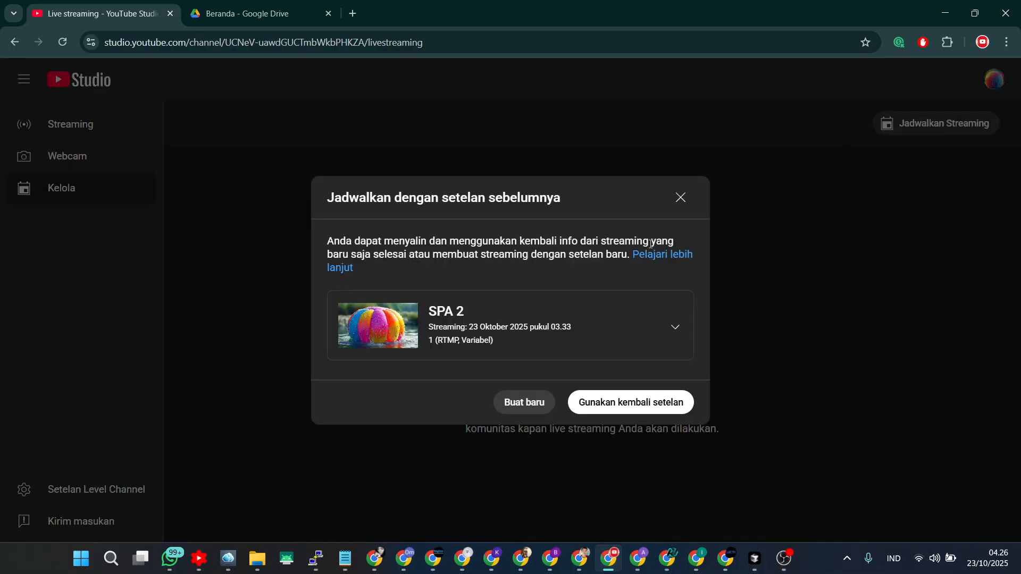
click(525, 321)
scroll(474, 415, down, 3)
scroll(474, 420, up, 3)
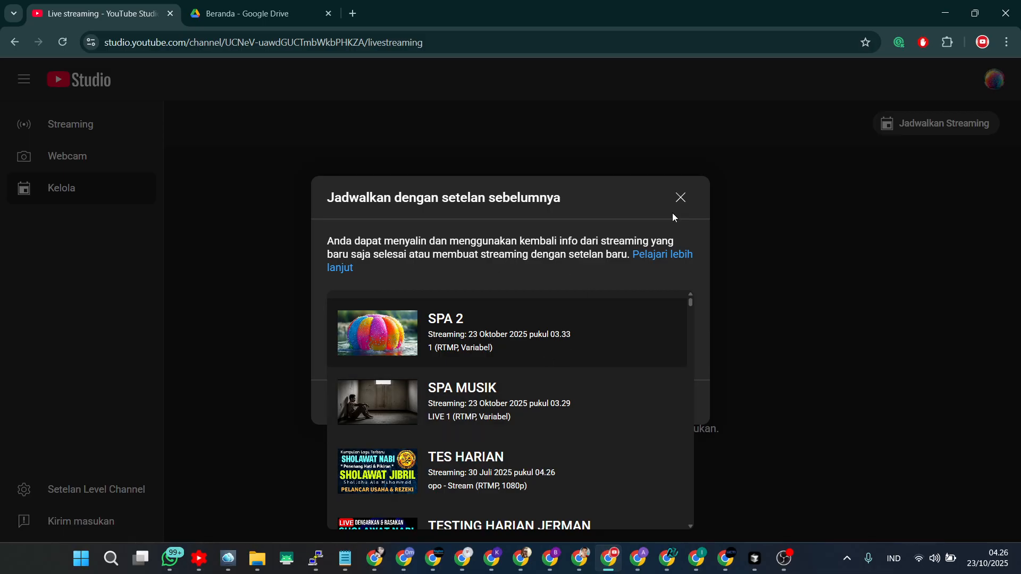
click(680, 197)
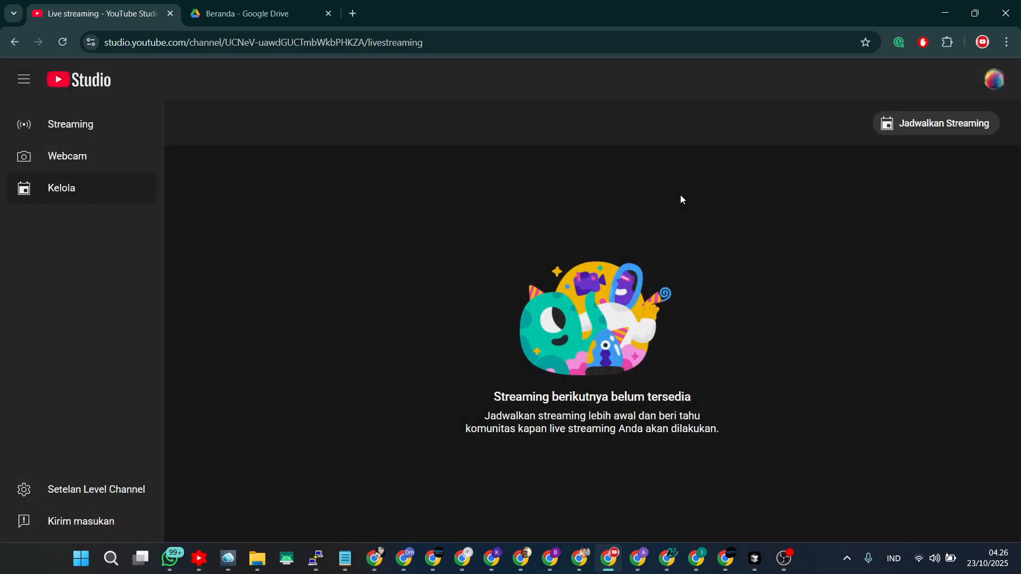
click(898, 131)
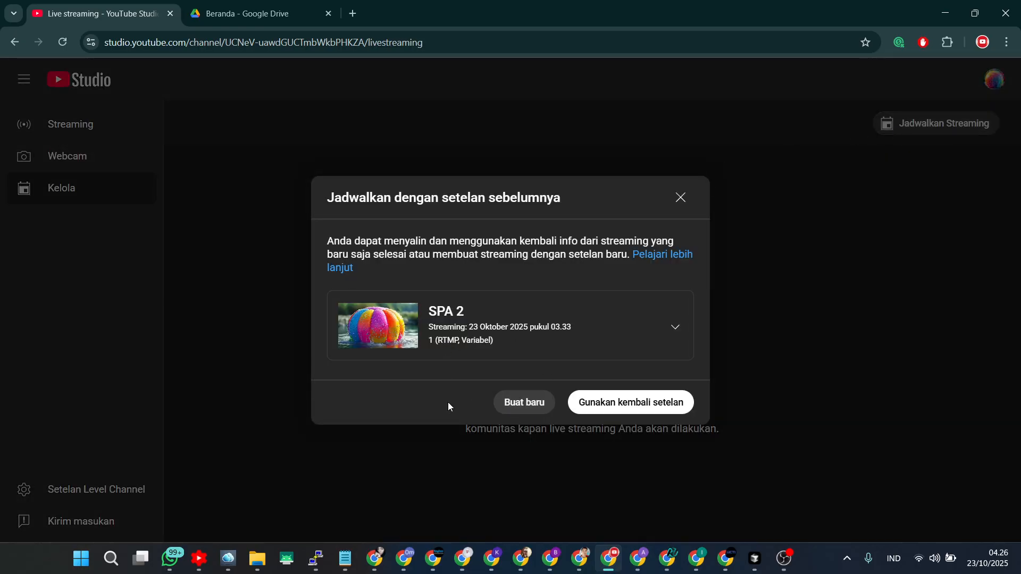
click(538, 326)
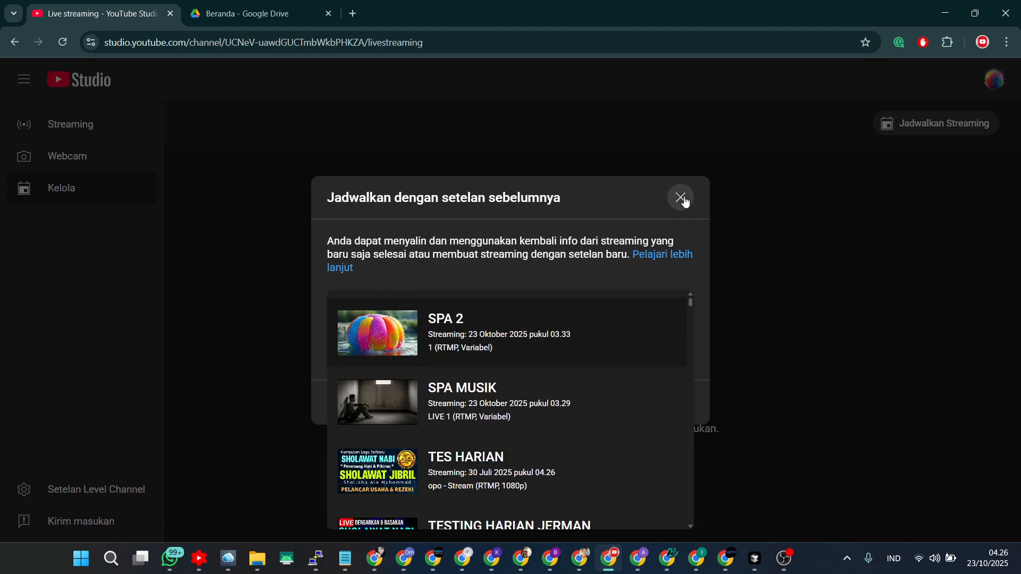
click(681, 198)
click(902, 119)
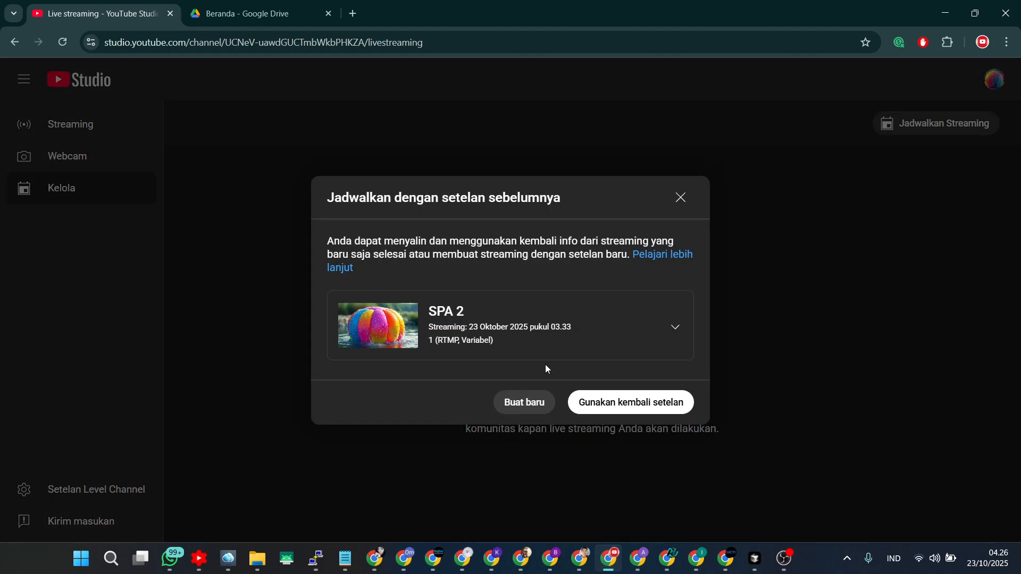
click(524, 404)
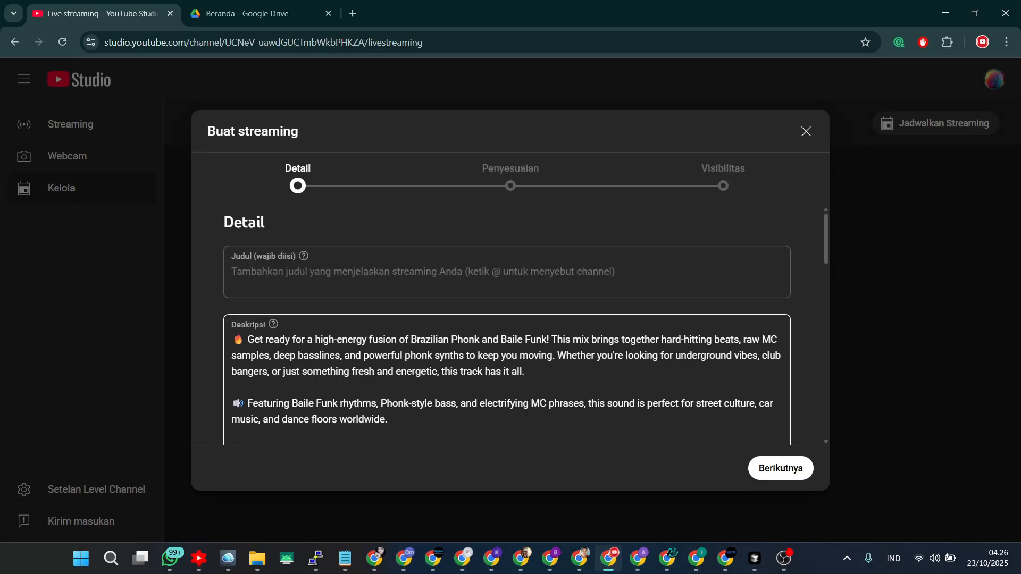
click(799, 136)
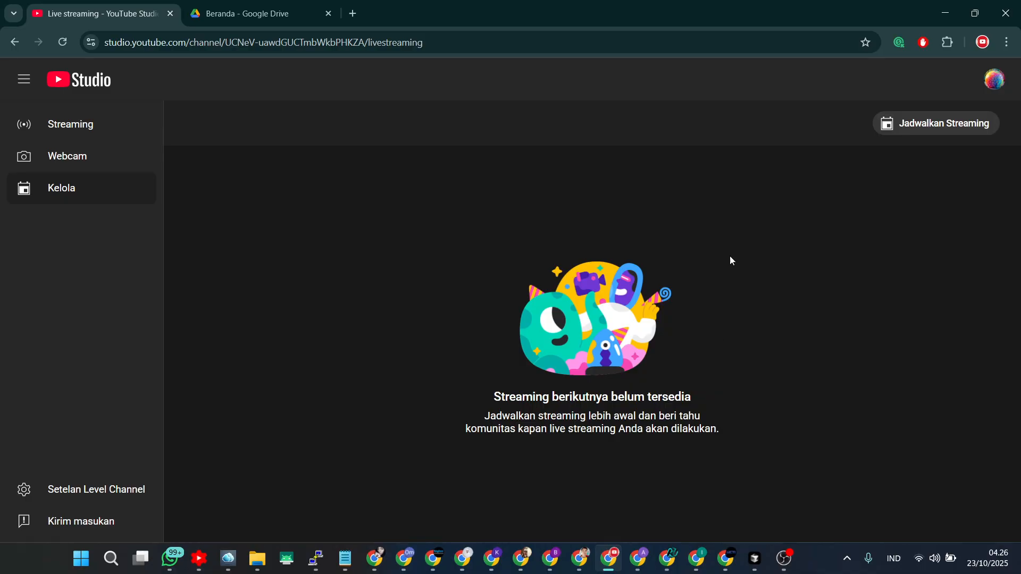
Schedule a new stream with fresh settings and title it MUSIC SPA 1.
click(913, 131)
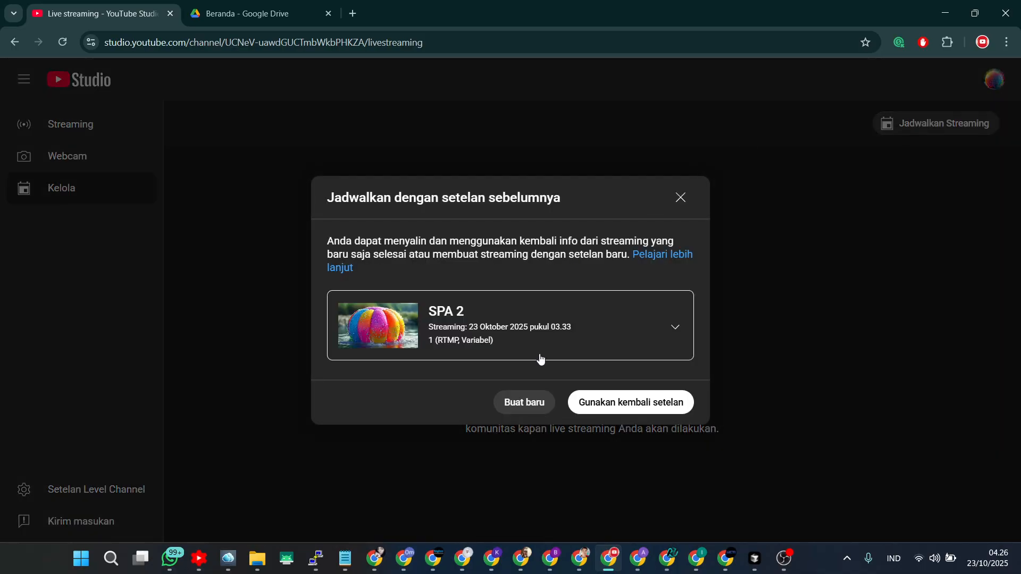
click(523, 404)
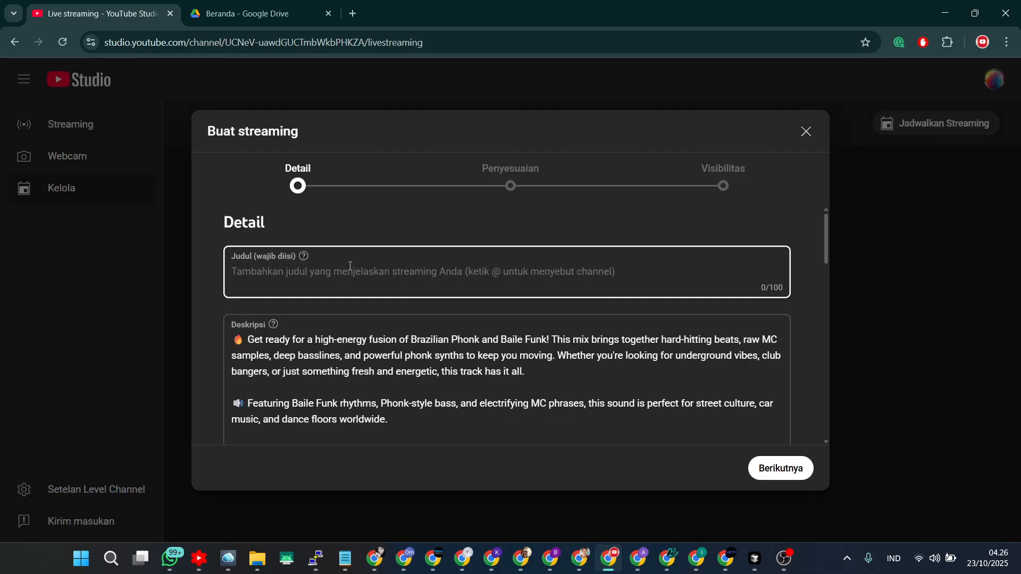
text(MU)
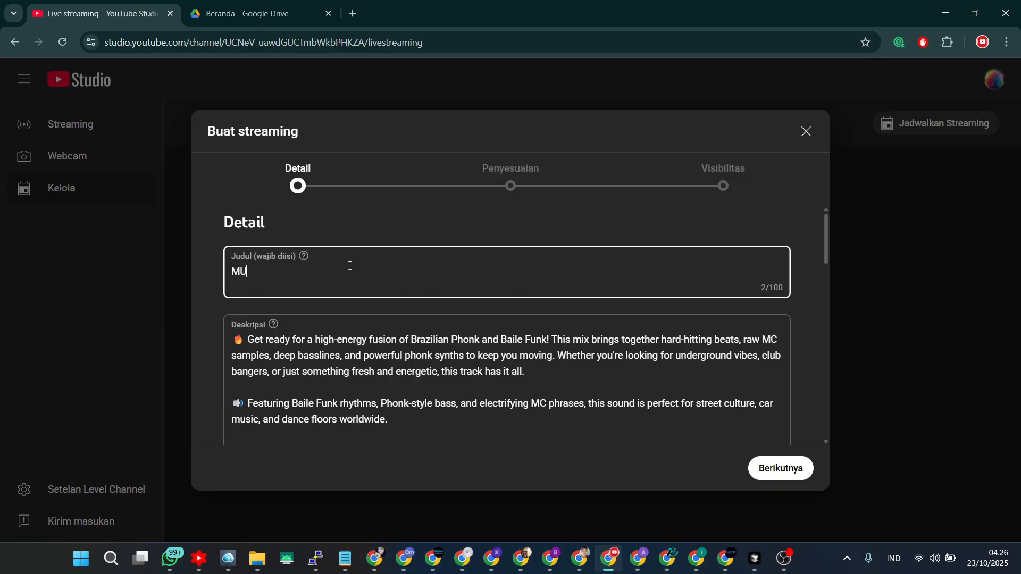
text(SIC SPA 1)
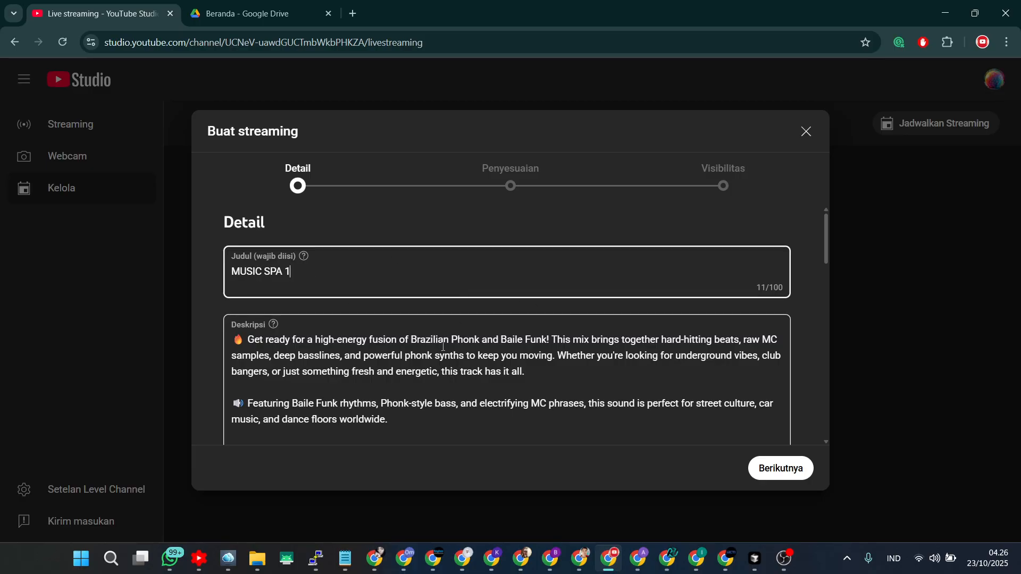
Upload the pemuda.297Z image as the stream's thumbnail.
scroll(391, 359, down, 5)
scroll(391, 359, down, 3)
scroll(292, 325, down, 1)
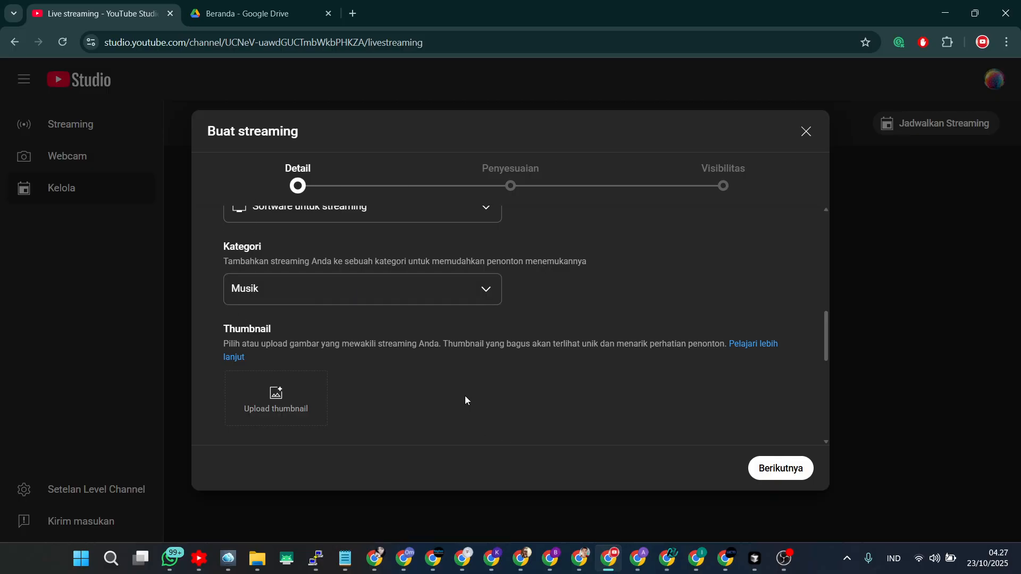
scroll(464, 396, down, 1)
click(266, 331)
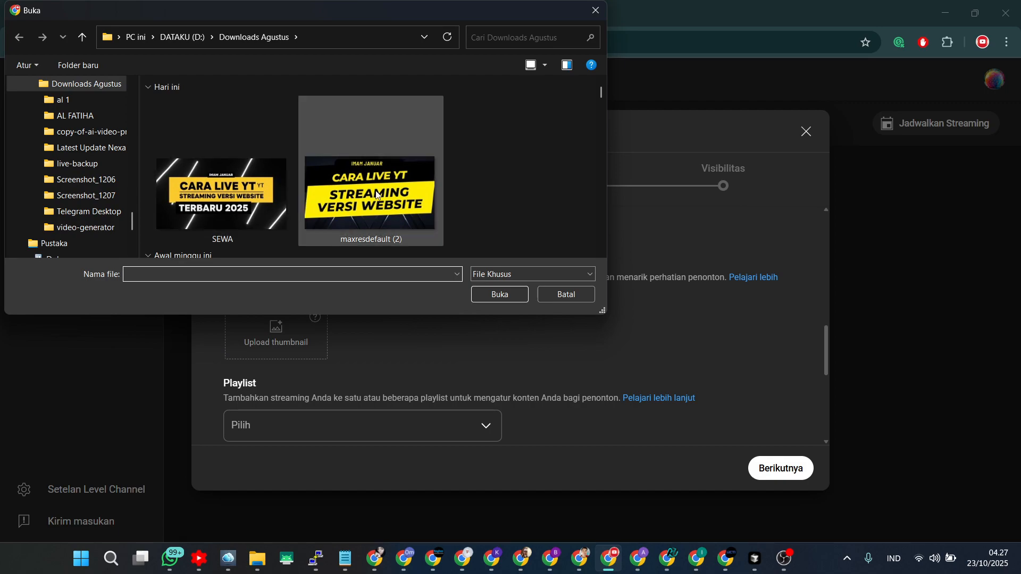
scroll(384, 199, down, 2)
click(241, 194)
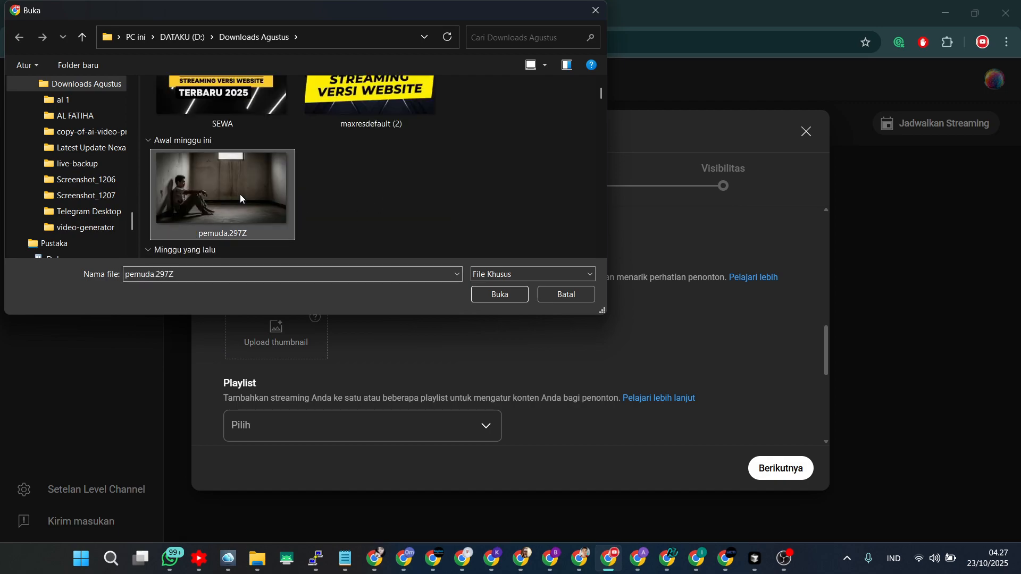
click(511, 296)
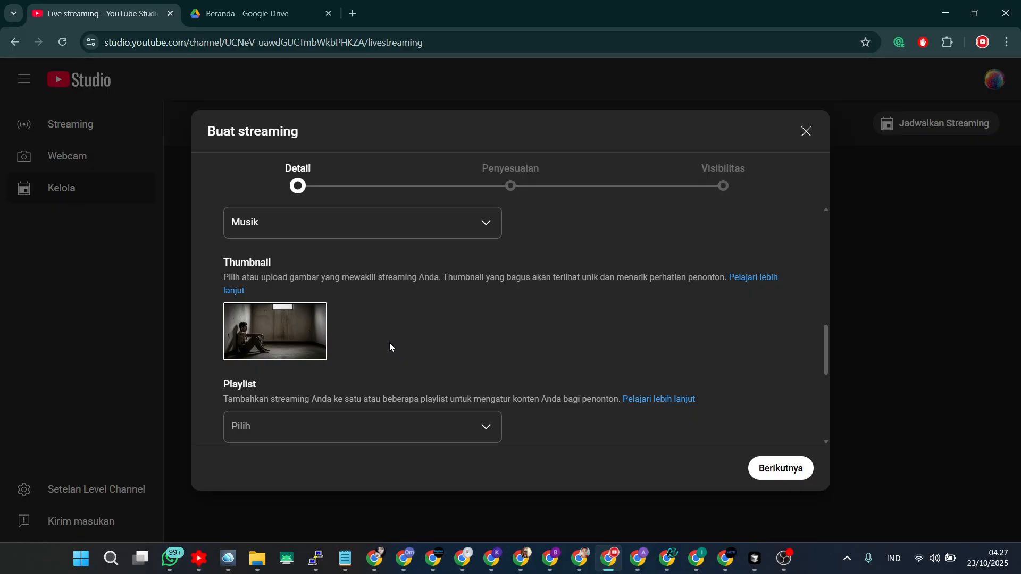
Create a new private playlist named LIVE 1 and add the stream to it.
scroll(396, 341, down, 1)
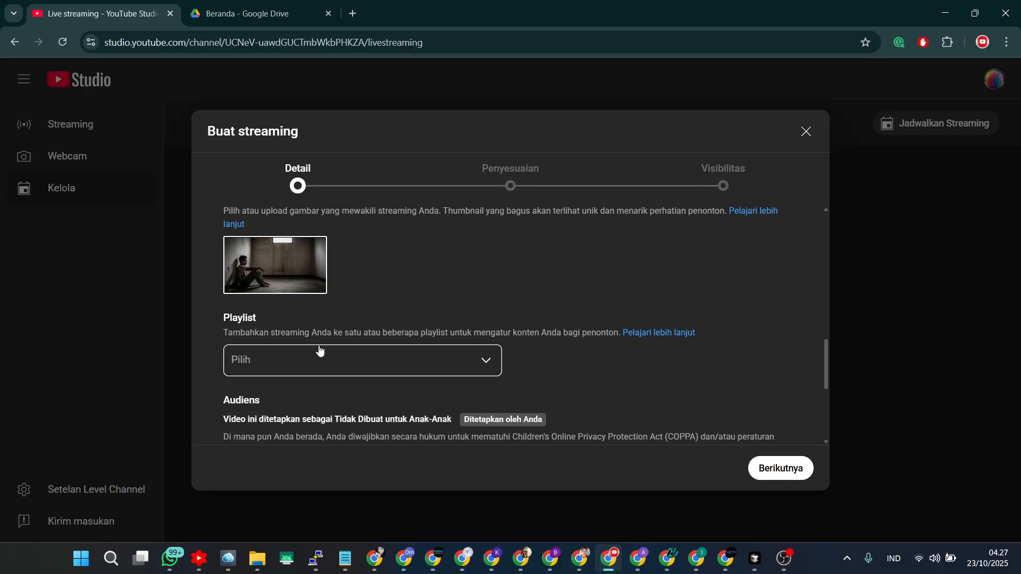
click(306, 357)
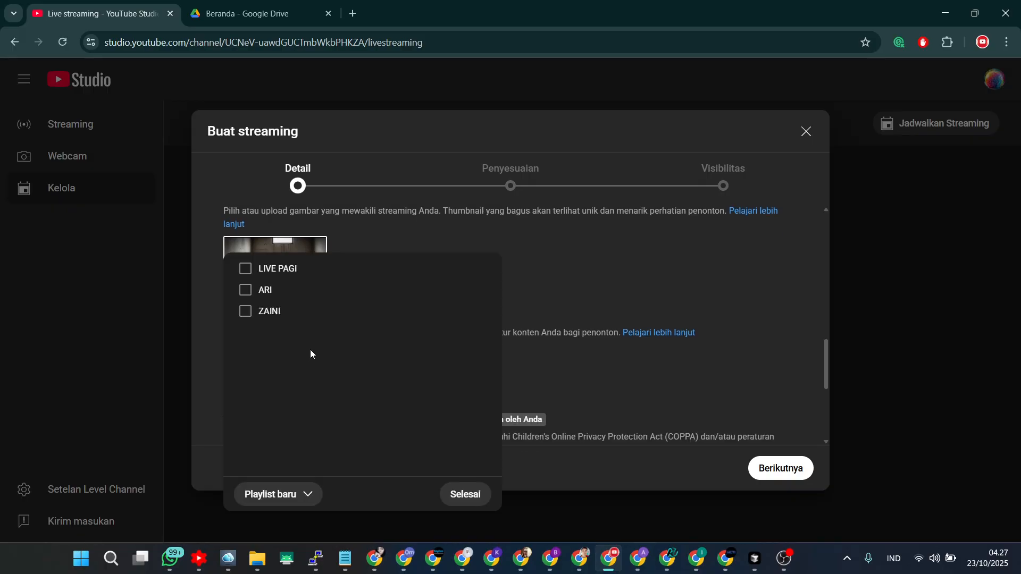
click(567, 285)
click(364, 364)
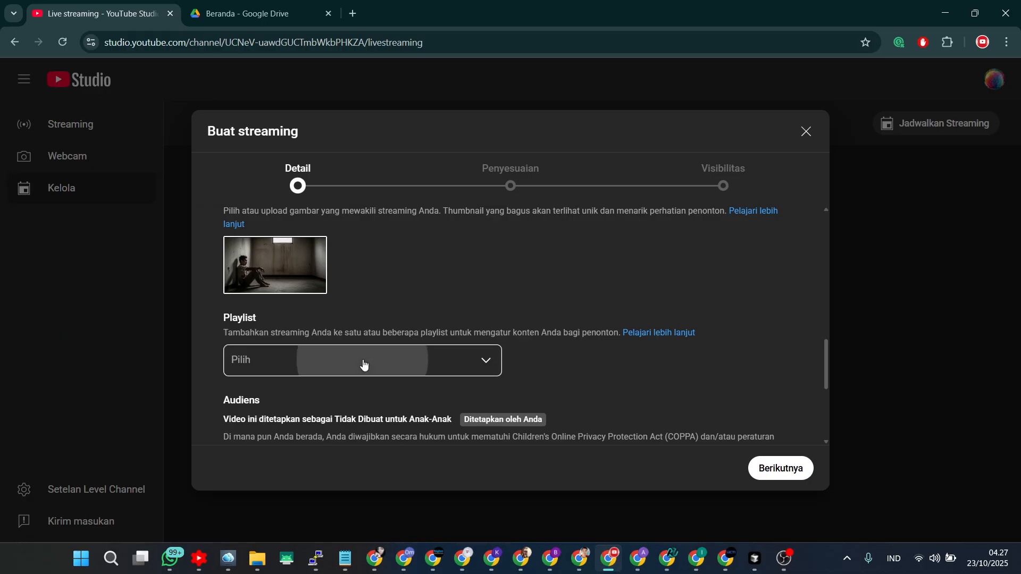
click(276, 493)
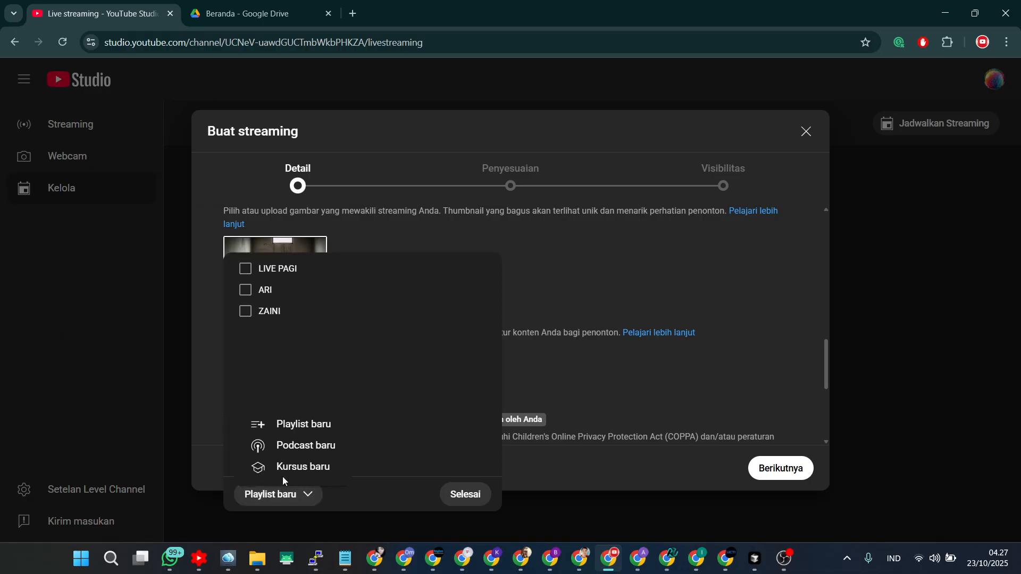
click(303, 423)
click(402, 203)
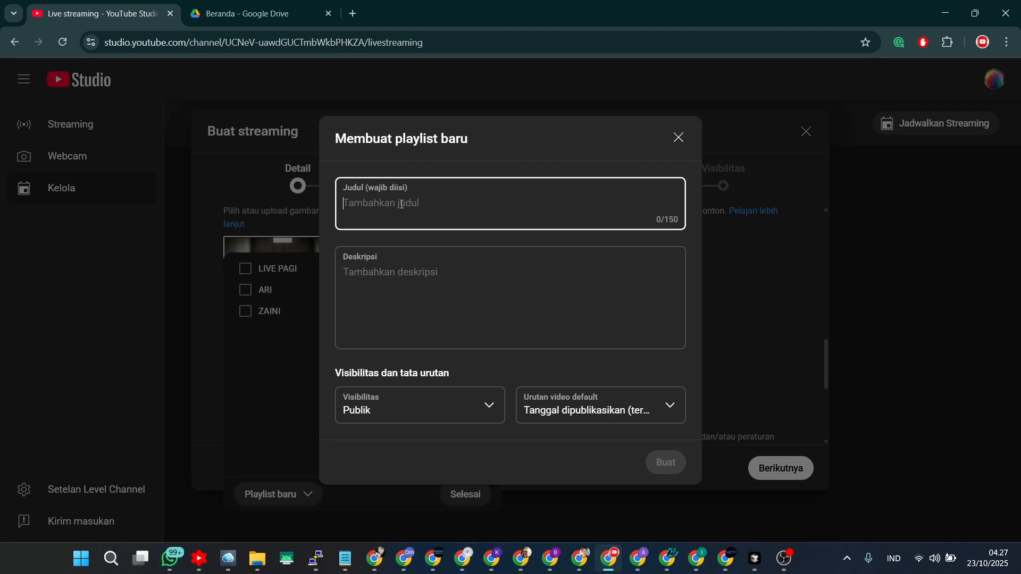
text(LIVE 1)
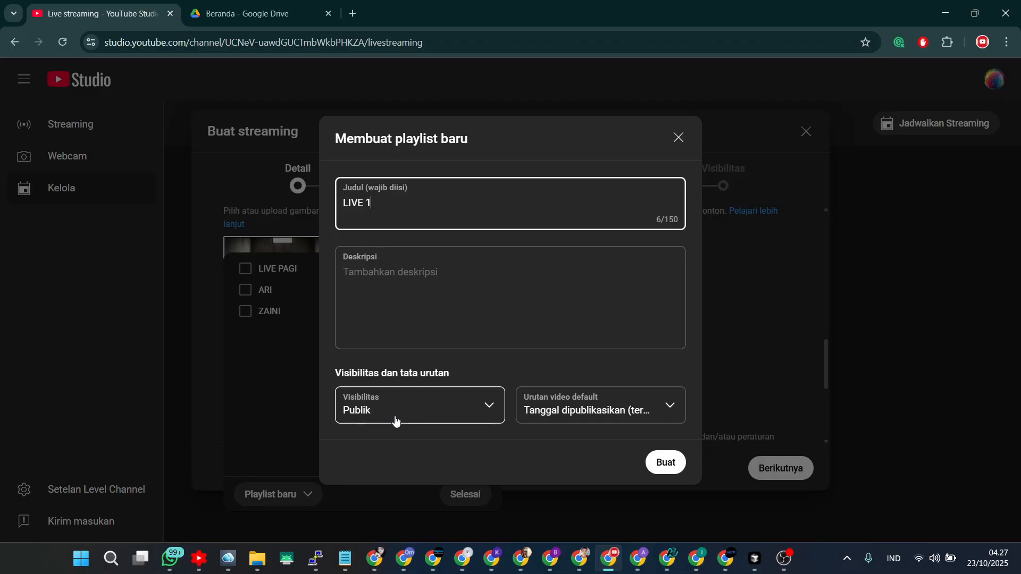
click(395, 421)
click(364, 424)
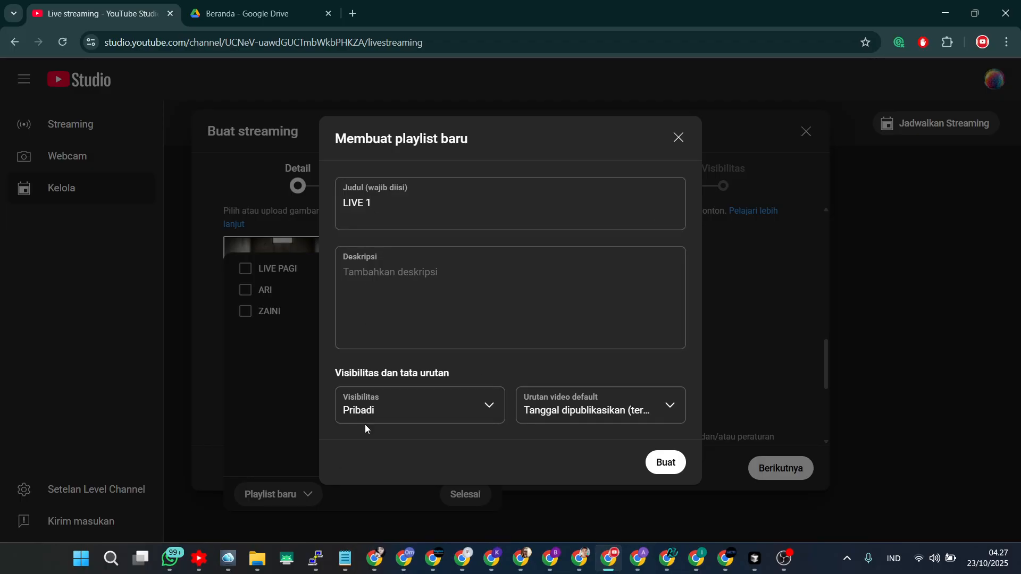
click(667, 467)
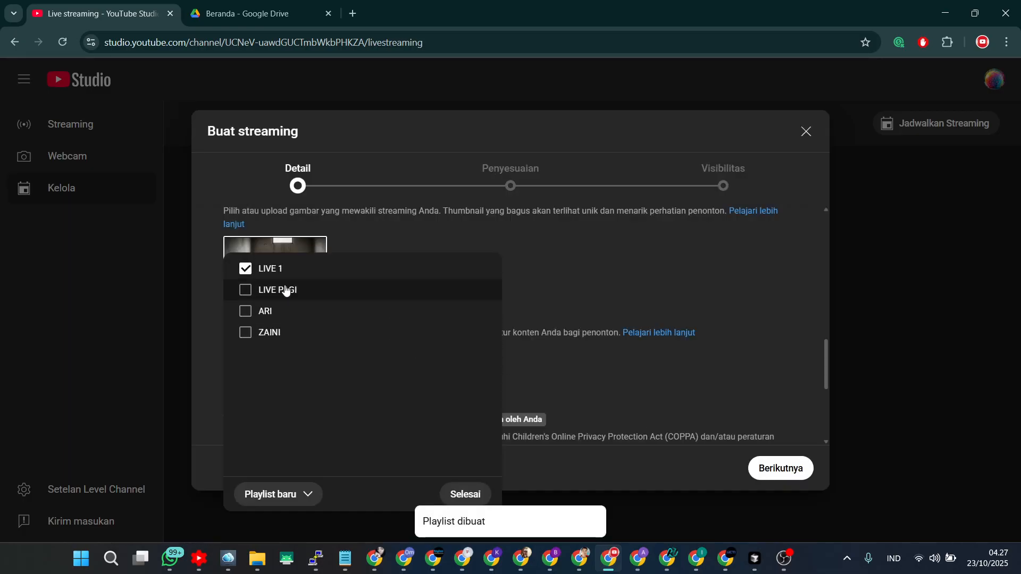
click(458, 494)
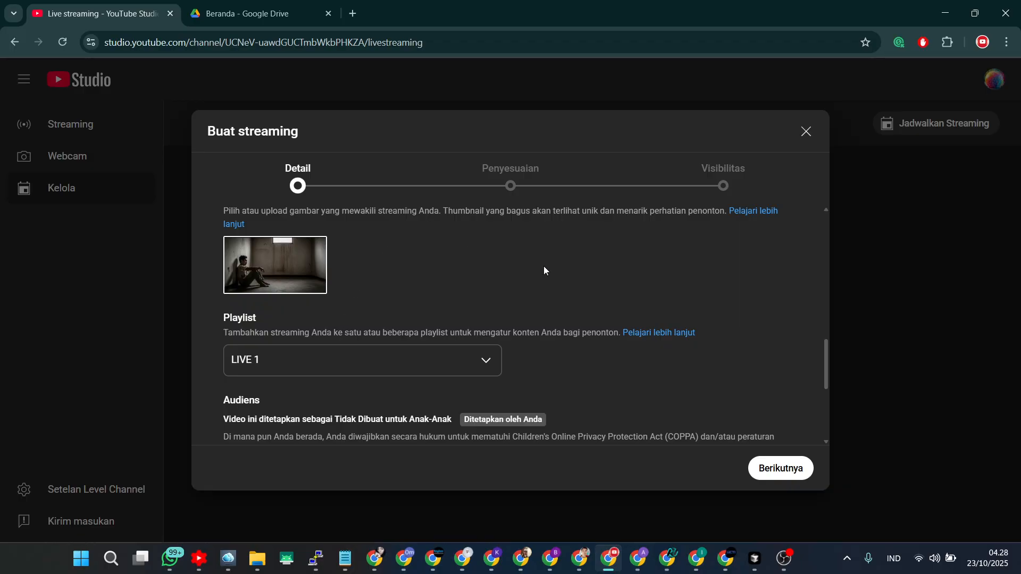
Advance past the details and customisation pages, keeping the default live chat settings.
click(780, 469)
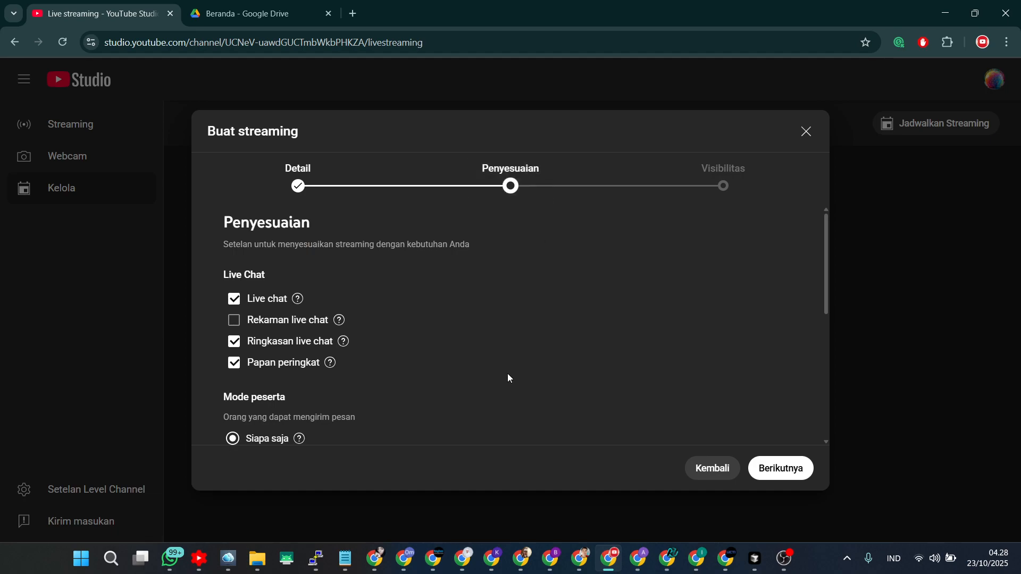
scroll(267, 375, down, 5)
scroll(303, 368, up, 5)
mouse_move(297, 305)
click(788, 470)
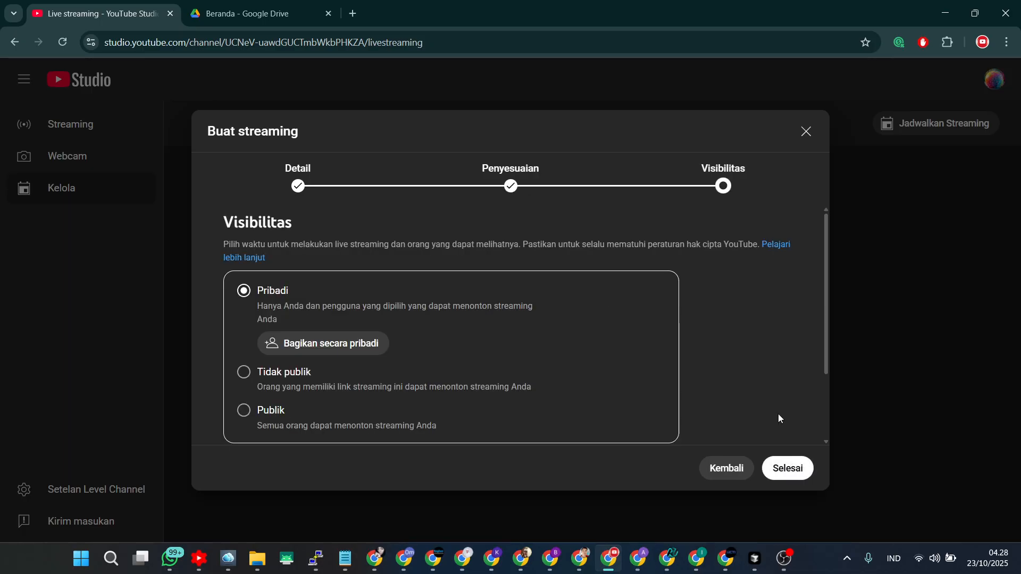
Set the stream's visibility to Publik and finish creating the stream.
click(244, 371)
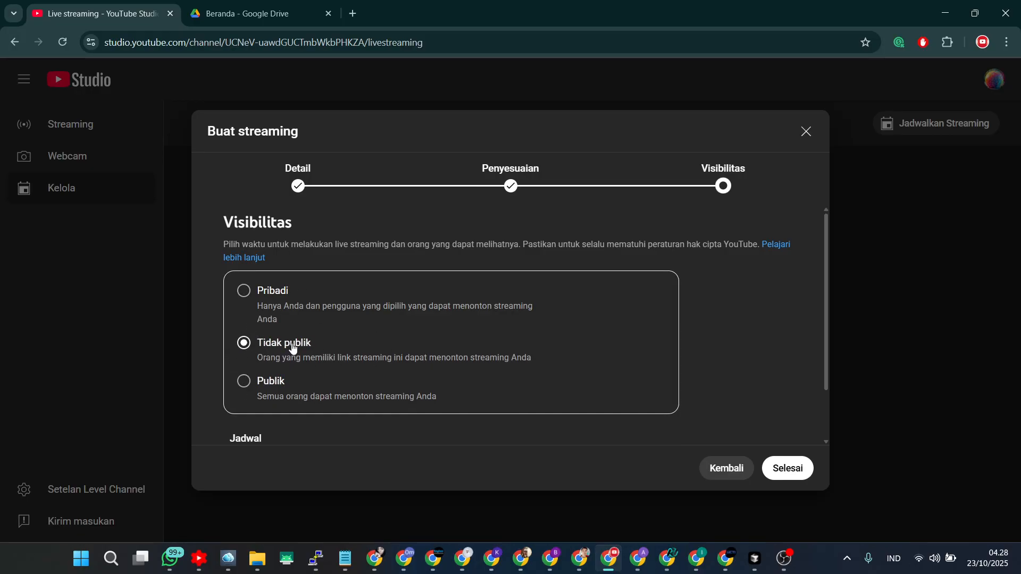
click(244, 383)
scroll(483, 353, down, 1)
scroll(483, 353, up, 1)
click(792, 475)
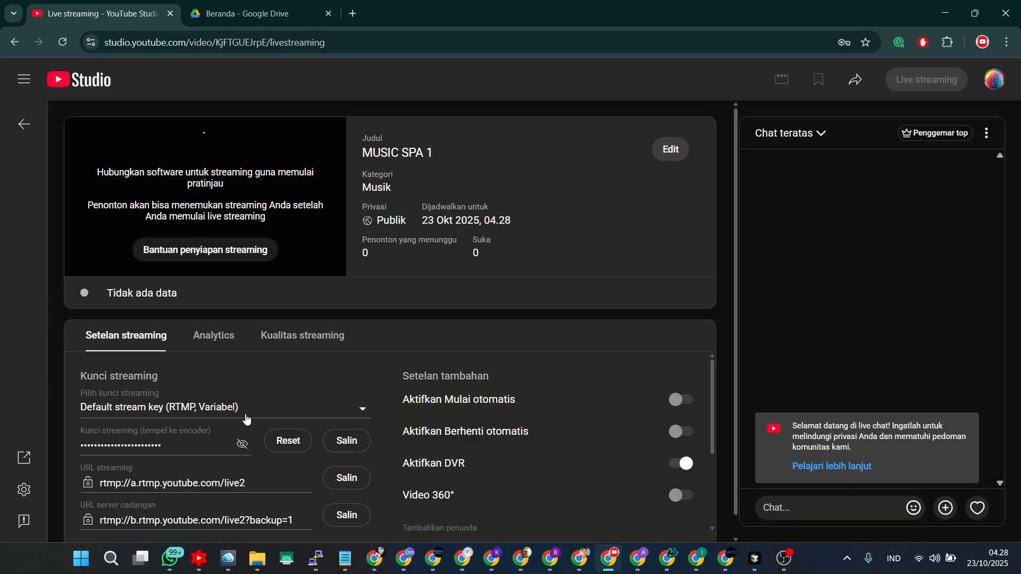
Create a new stream key named LIVE 1 and assign it to the stream.
click(101, 409)
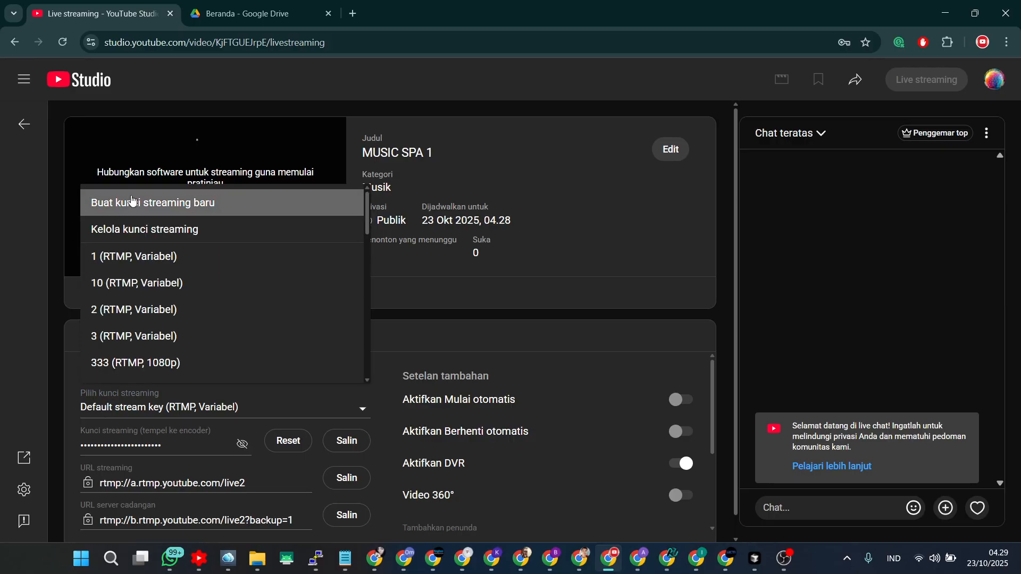
click(160, 201)
click(353, 163)
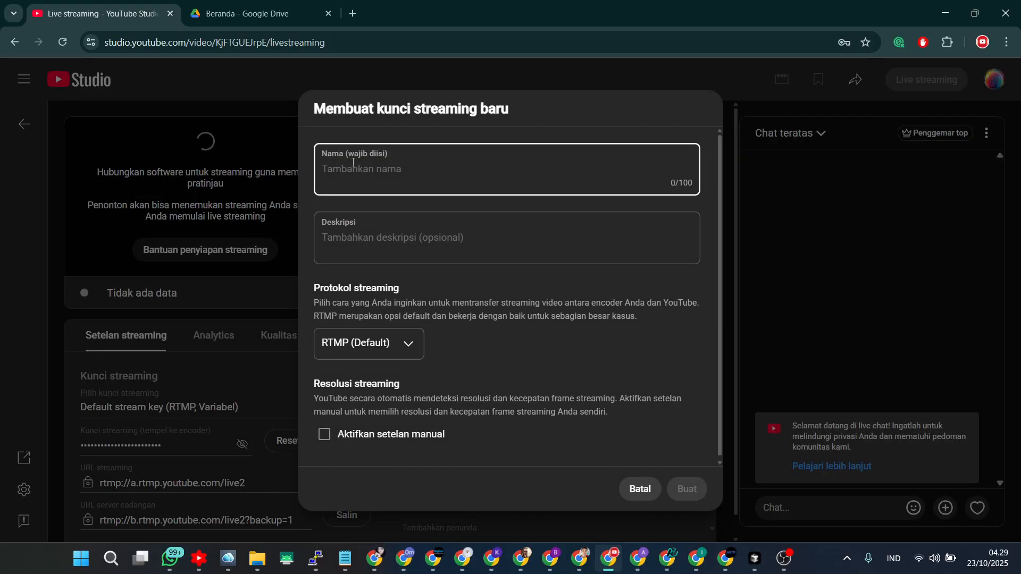
text(LIE)
text(VE 1)
click(692, 488)
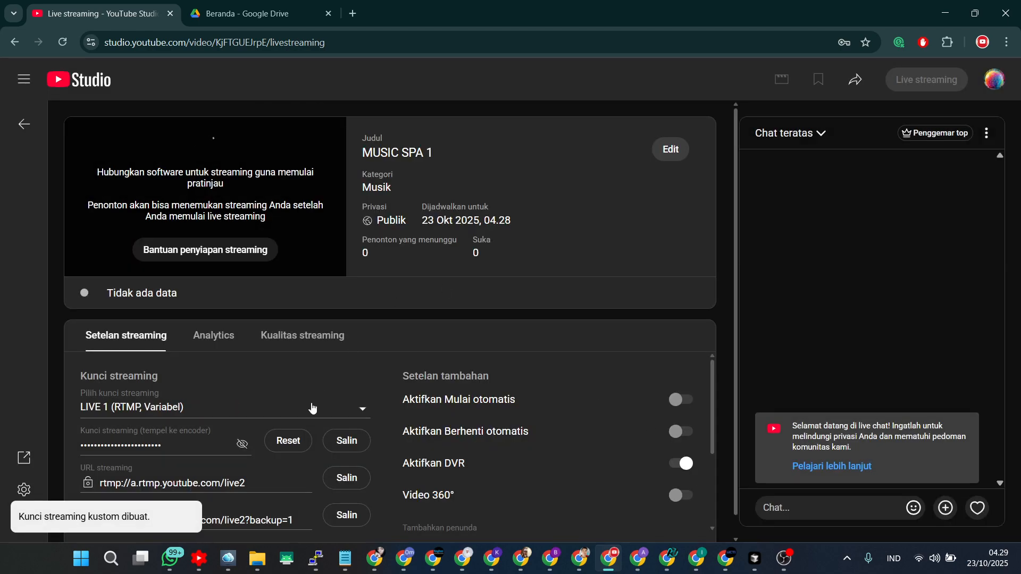
Copy the stream key and enable both automatic start and automatic stop for the stream.
click(242, 446)
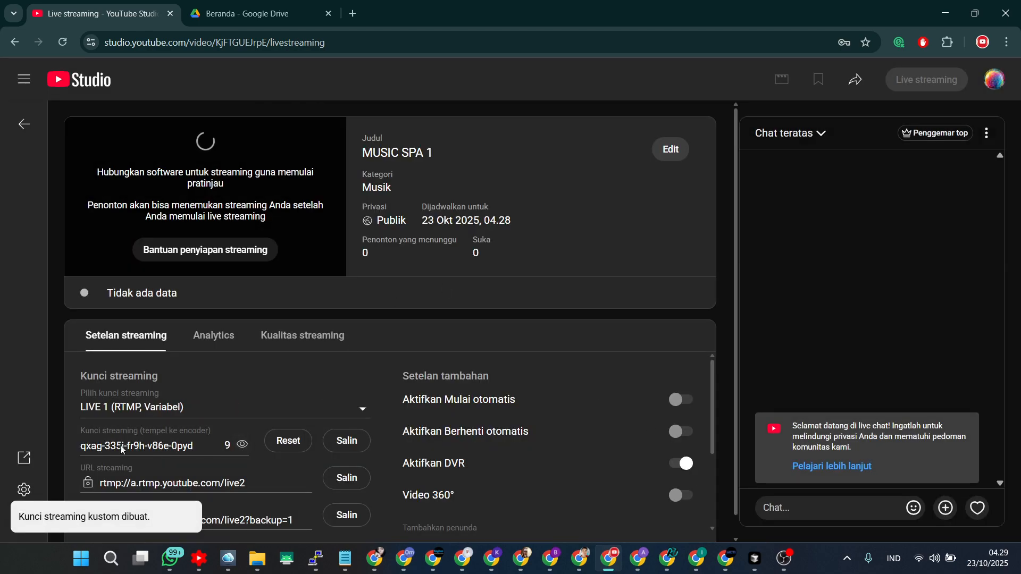
click(342, 442)
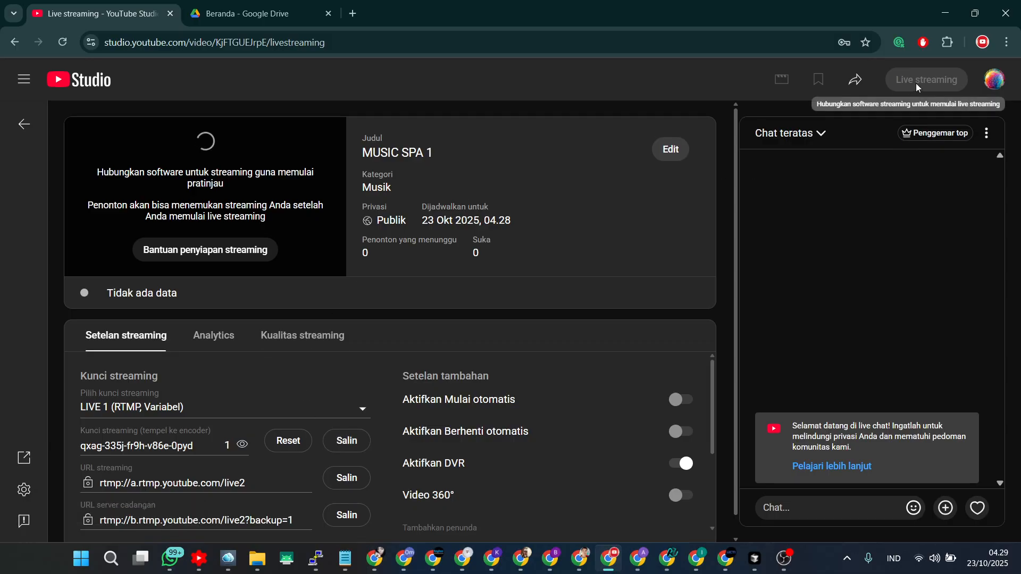
click(685, 406)
click(618, 349)
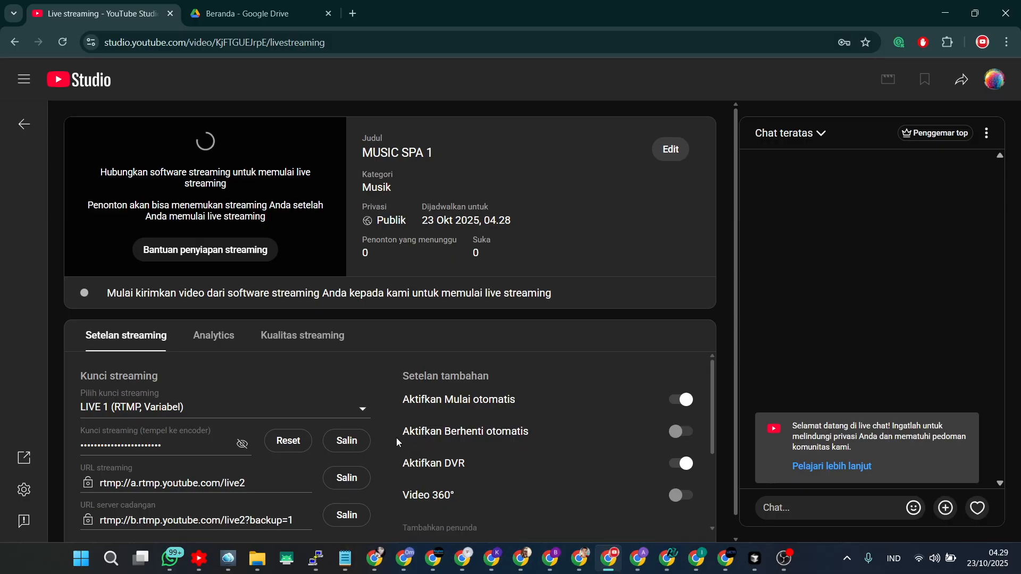
click(678, 434)
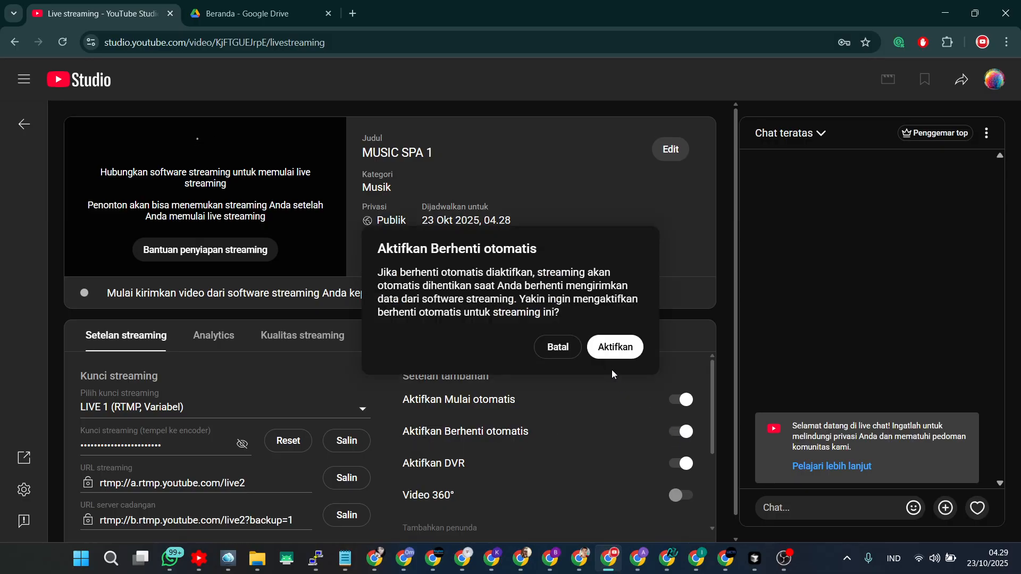
click(611, 349)
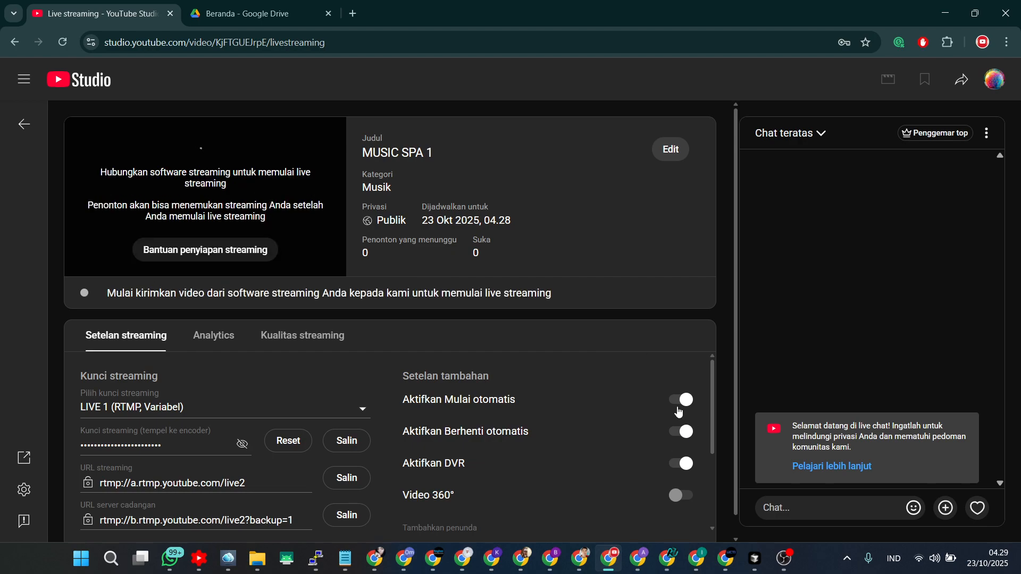
Copy the stream key again and paste it into the live task's YouTube stream key field.
click(242, 443)
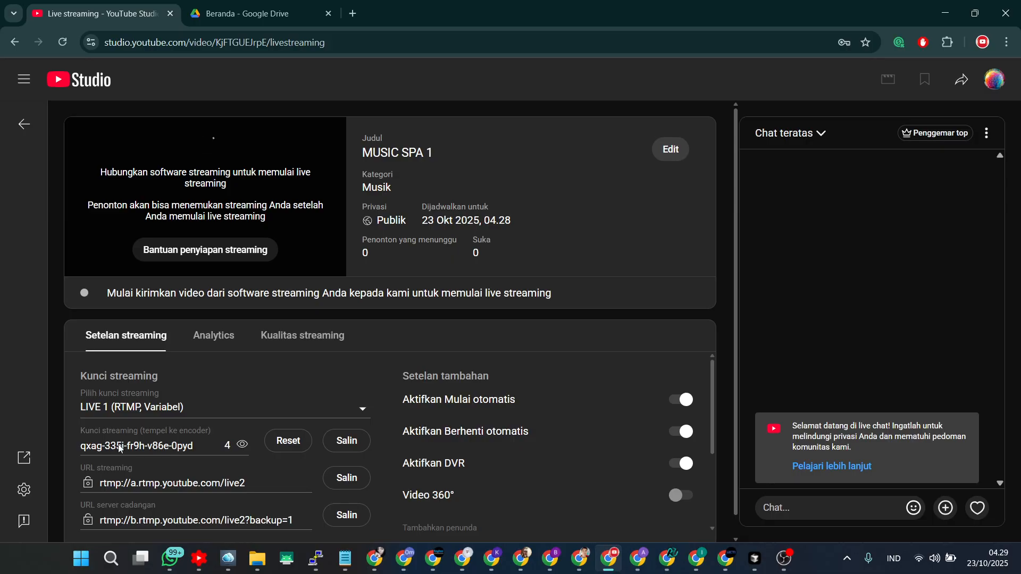
click(344, 444)
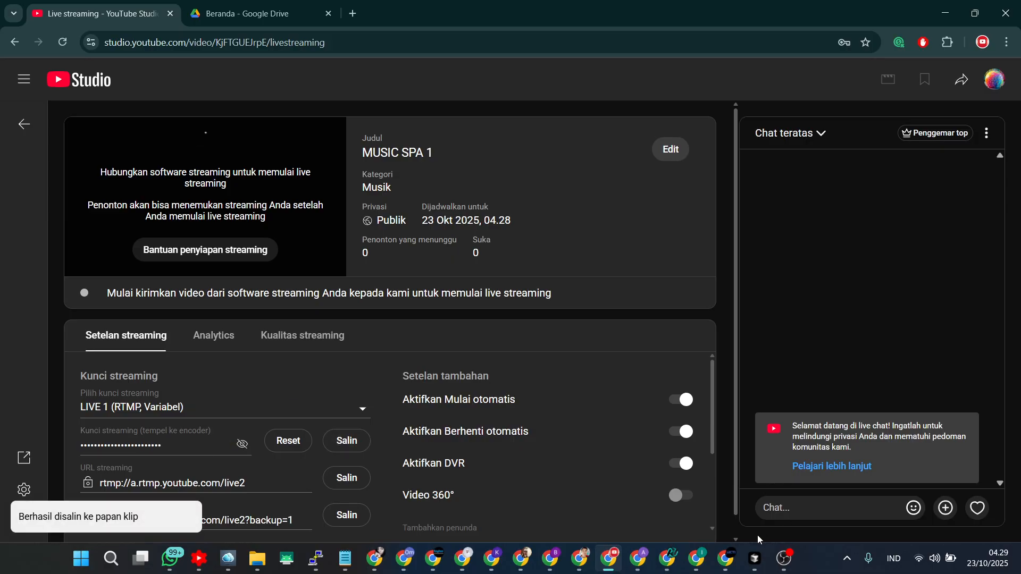
click(667, 557)
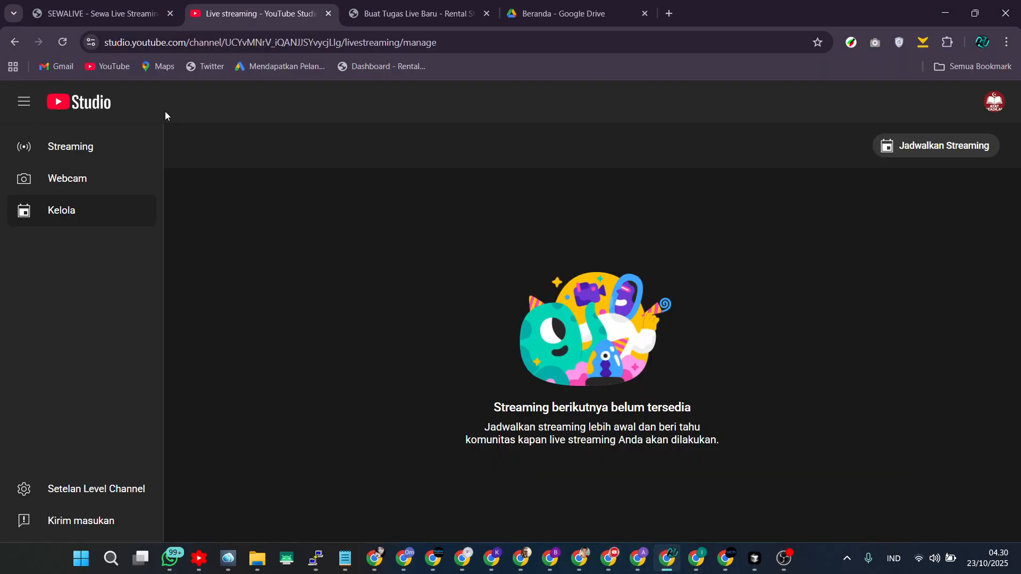
click(367, 12)
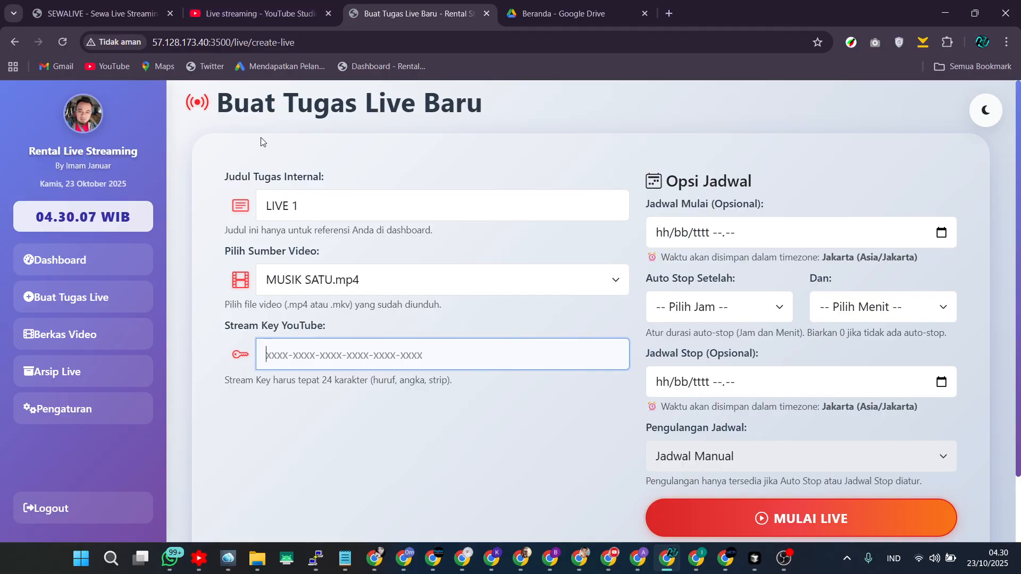
right_click(301, 347)
click(359, 167)
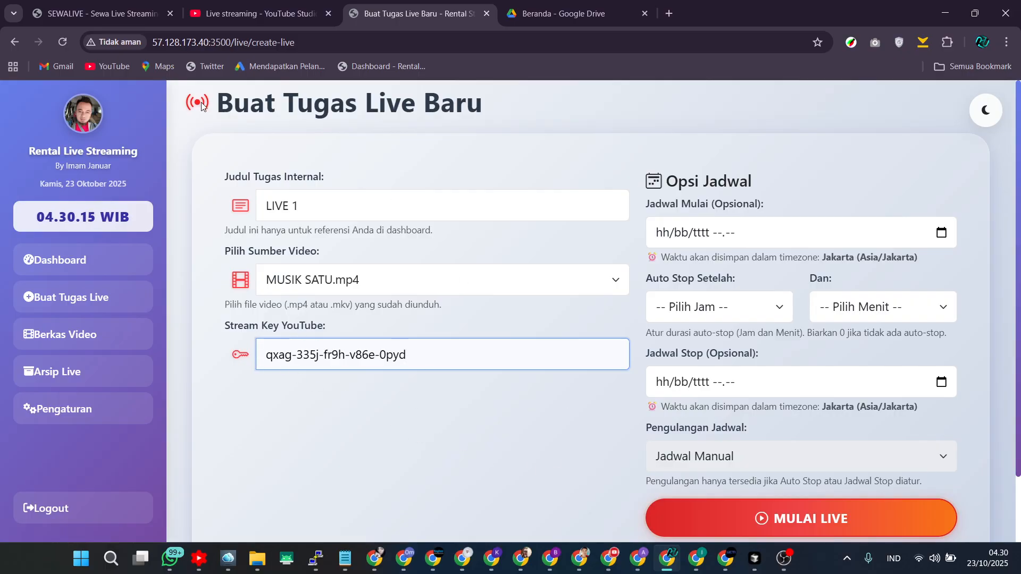
click(609, 559)
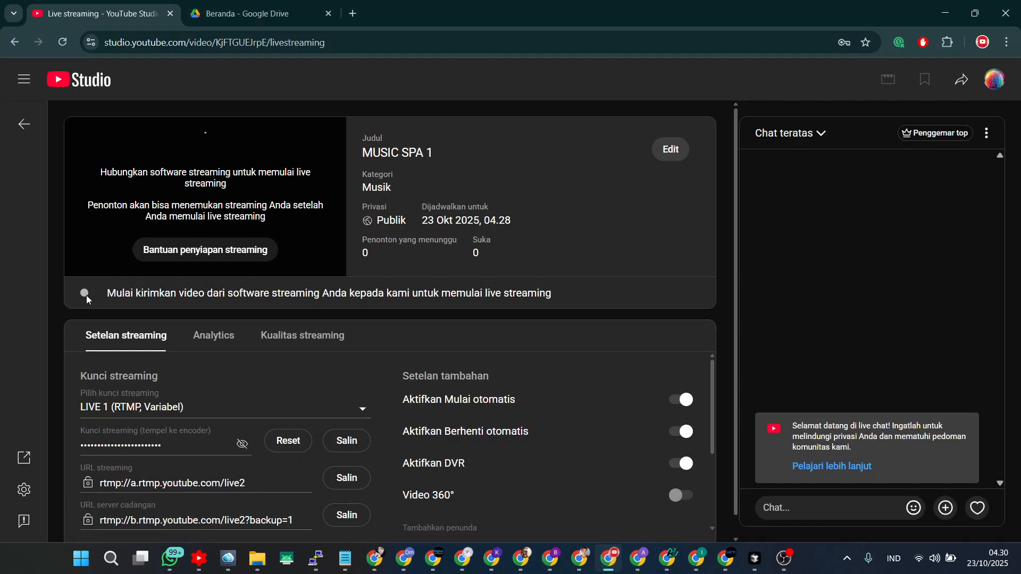
click(667, 558)
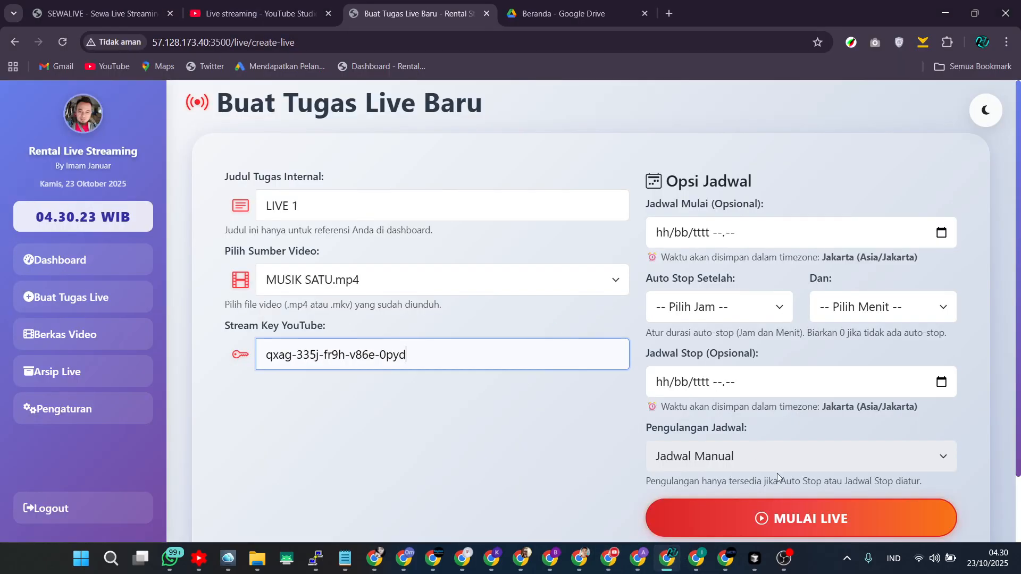
click(771, 524)
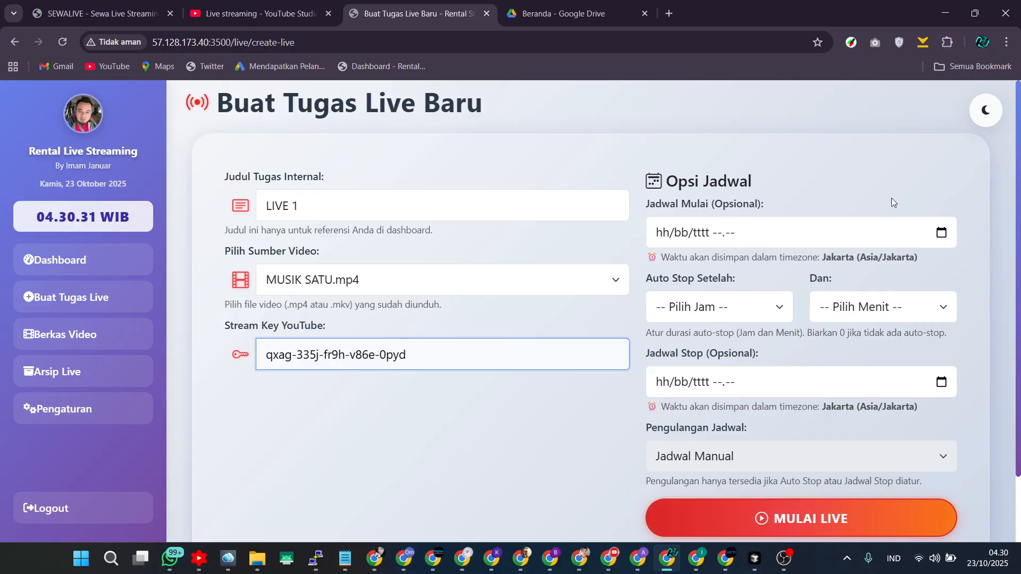
Set the task's scheduled start to 23/10/2025 05.00.
click(941, 234)
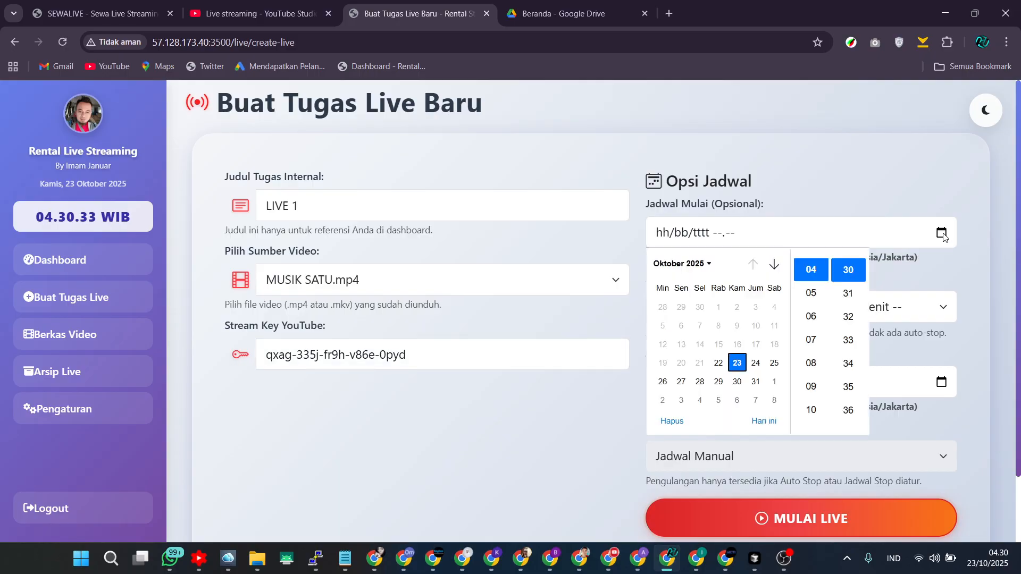
click(942, 234)
click(922, 188)
click(940, 234)
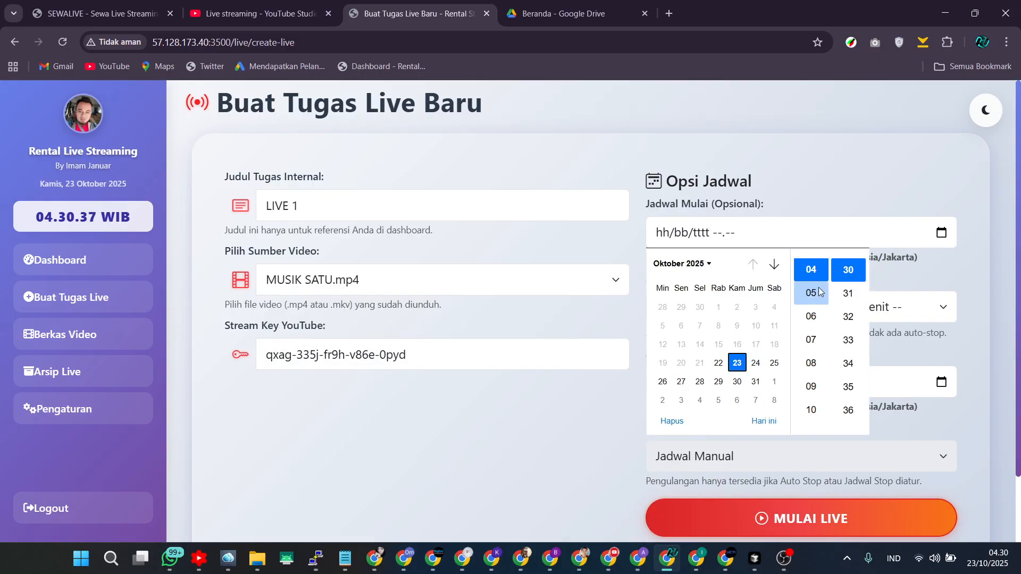
click(849, 291)
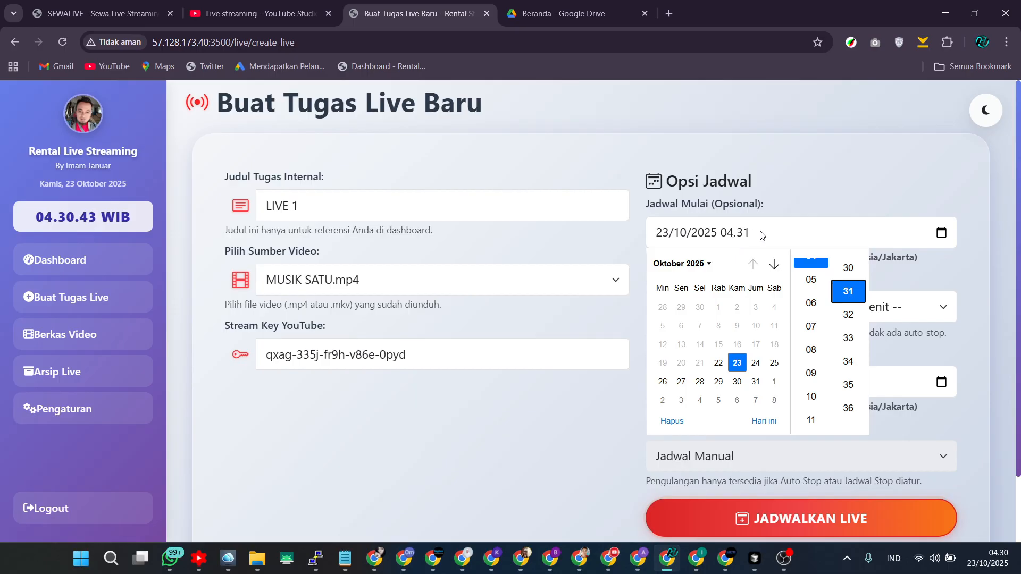
click(810, 280)
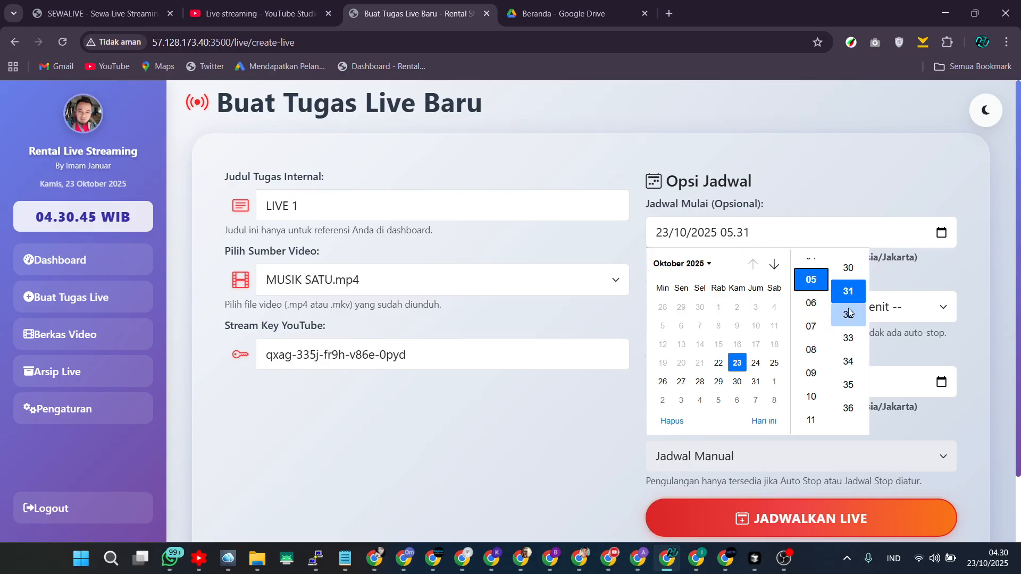
scroll(849, 313, down, 10)
click(847, 339)
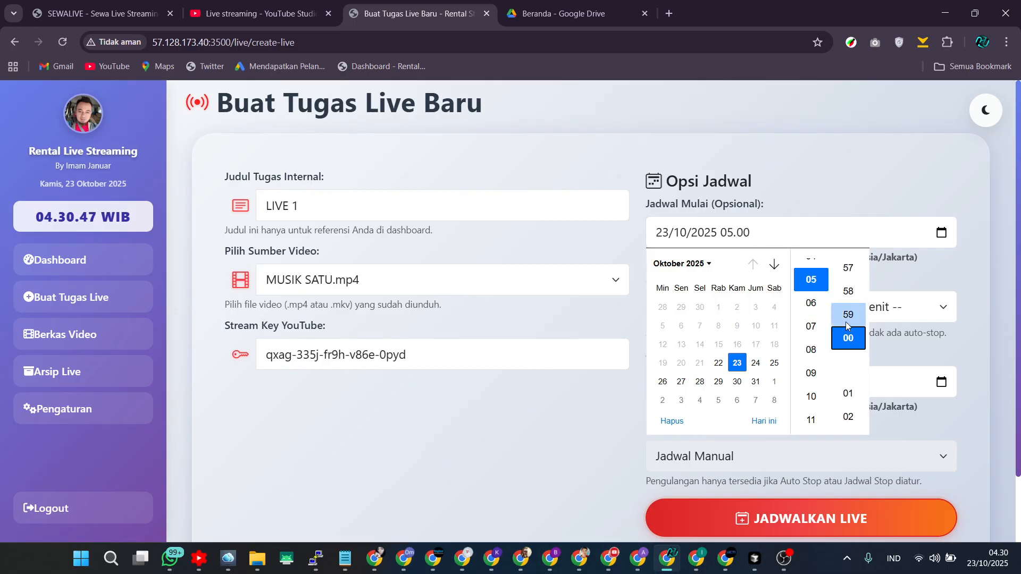
click(834, 190)
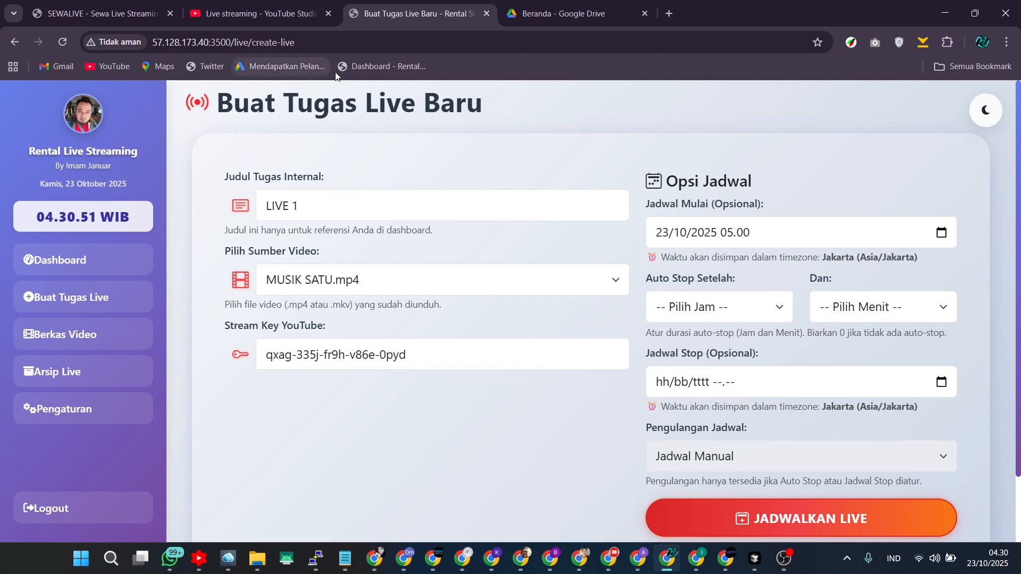
Check the stream's automatic start setting in YouTube Studio.
click(609, 558)
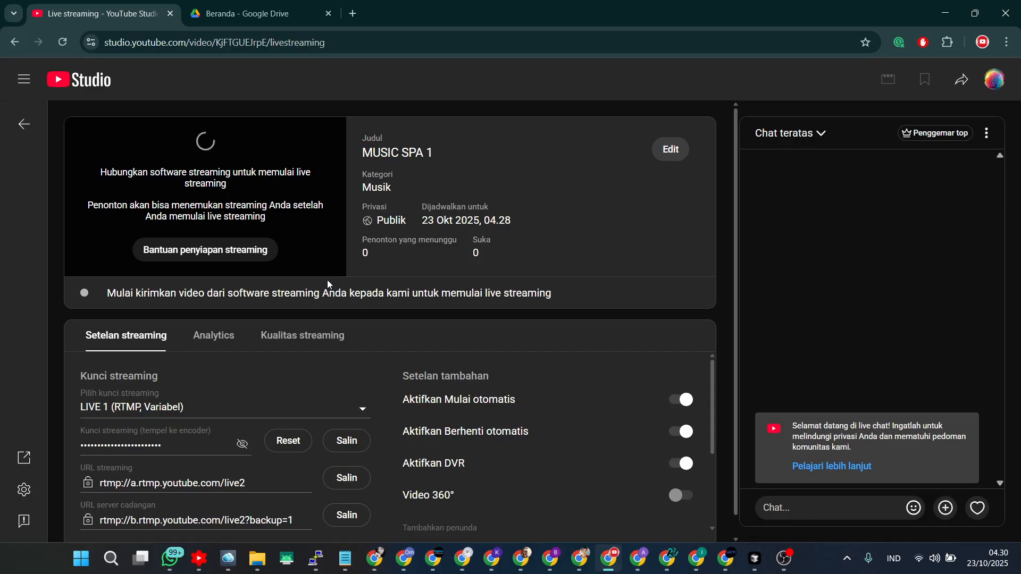
drag(401, 407, 497, 402)
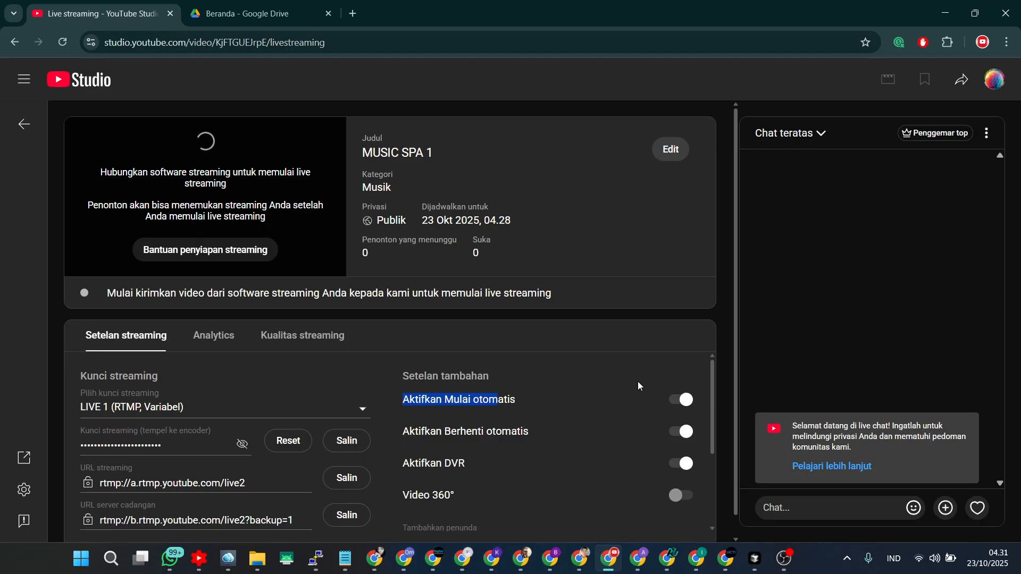
click(668, 557)
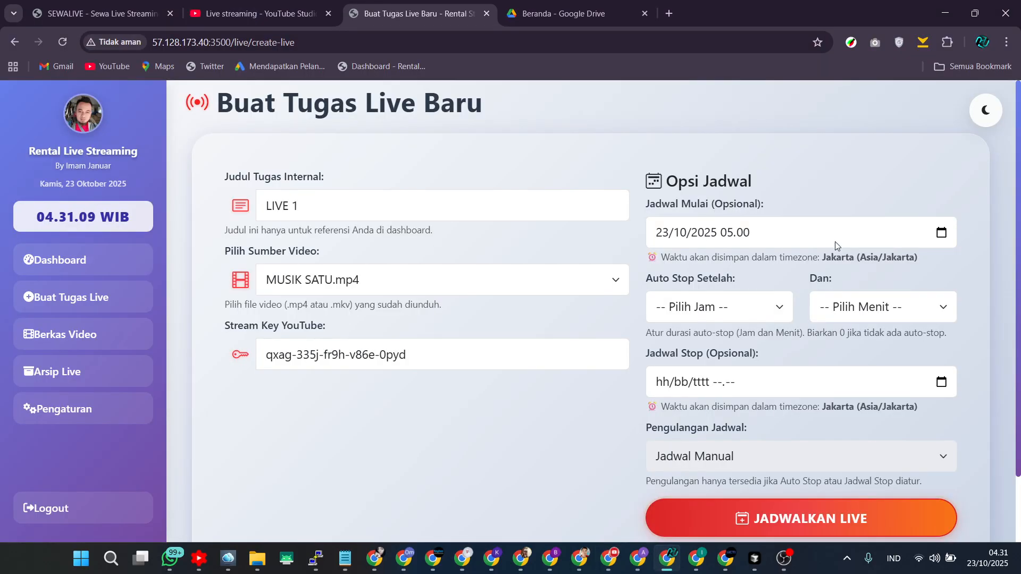
Clear the task's scheduled start date and time.
click(941, 234)
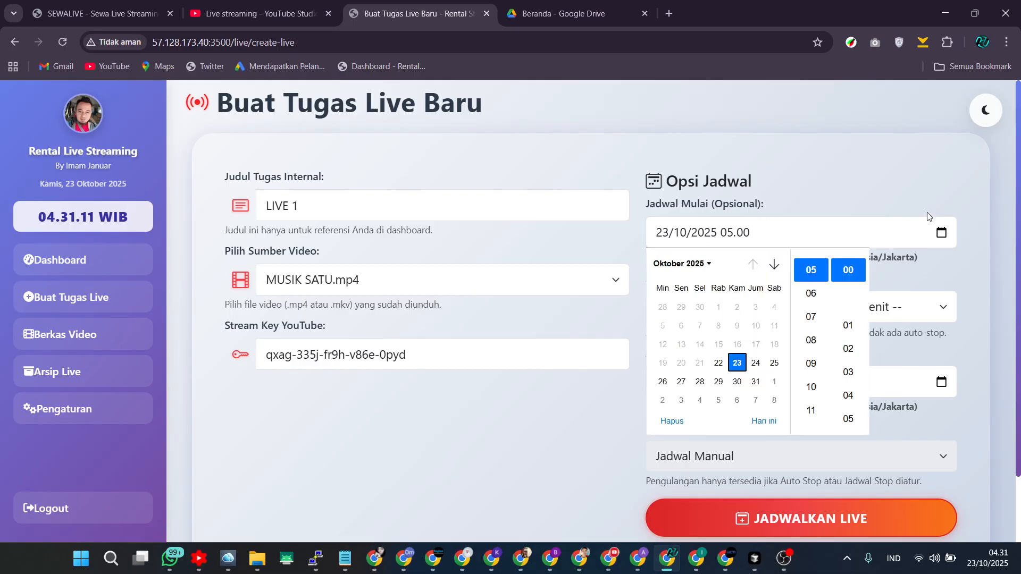
click(673, 421)
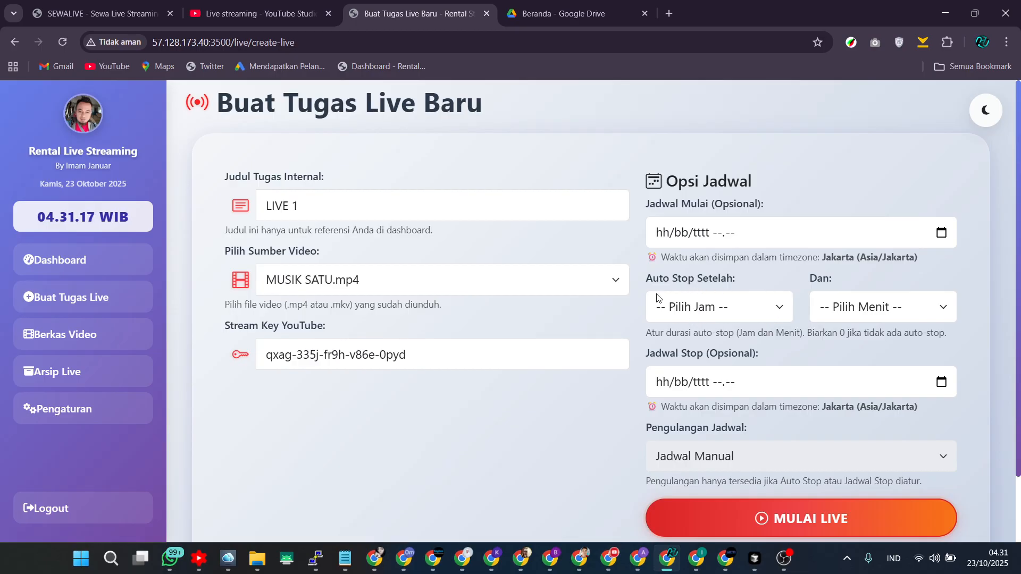
Select 1 Jam as the auto-stop hours and reset the hours back to no selection.
click(721, 307)
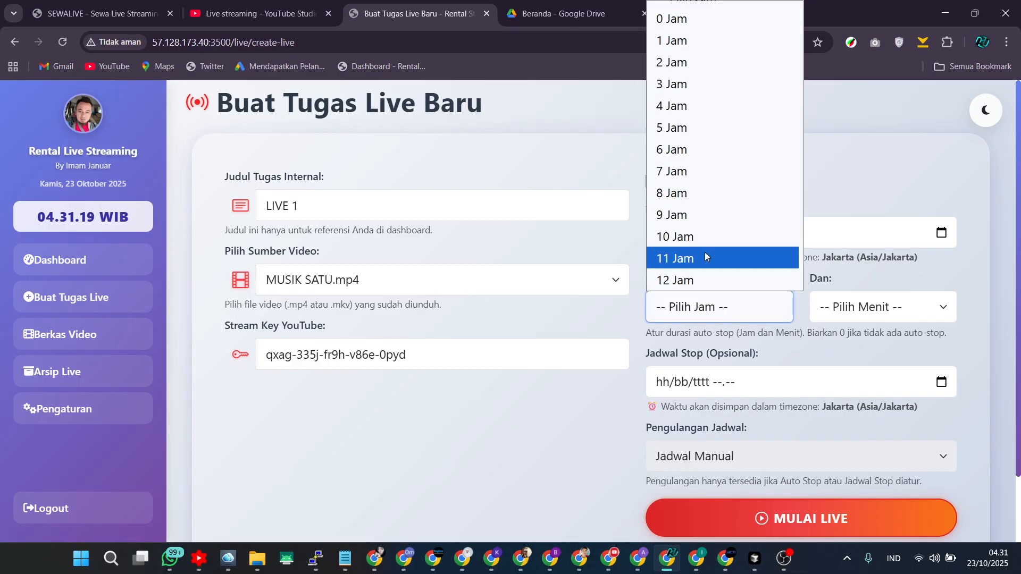
click(708, 49)
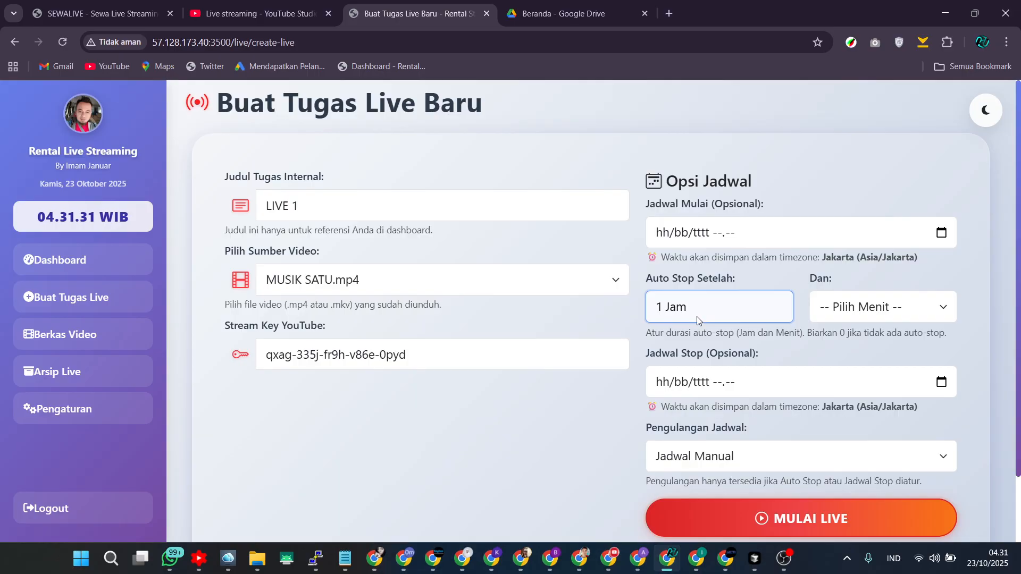
click(751, 311)
scroll(710, 18, up, 2)
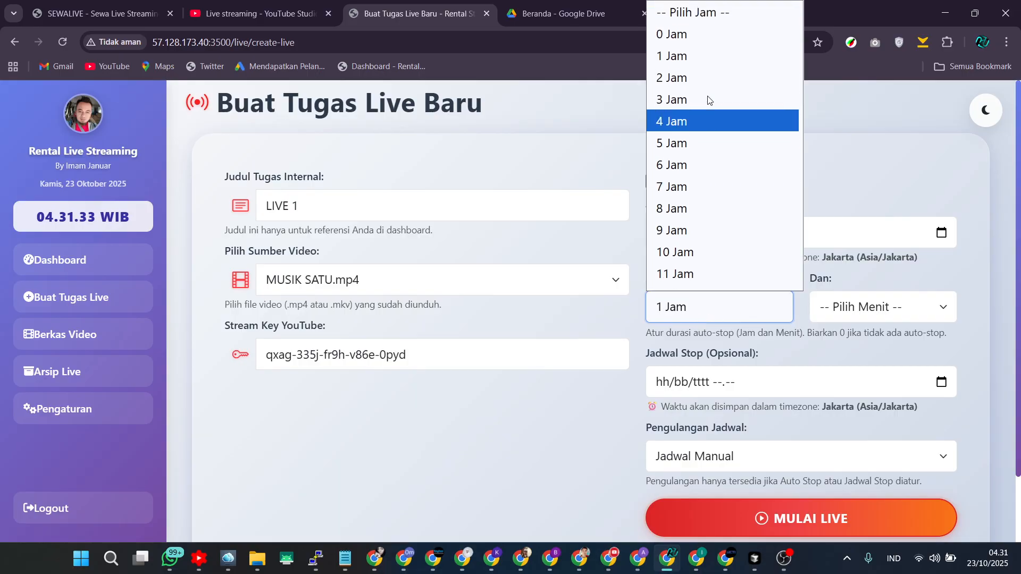
click(705, 10)
Set the auto-stop duration to 1 Menit.
click(864, 318)
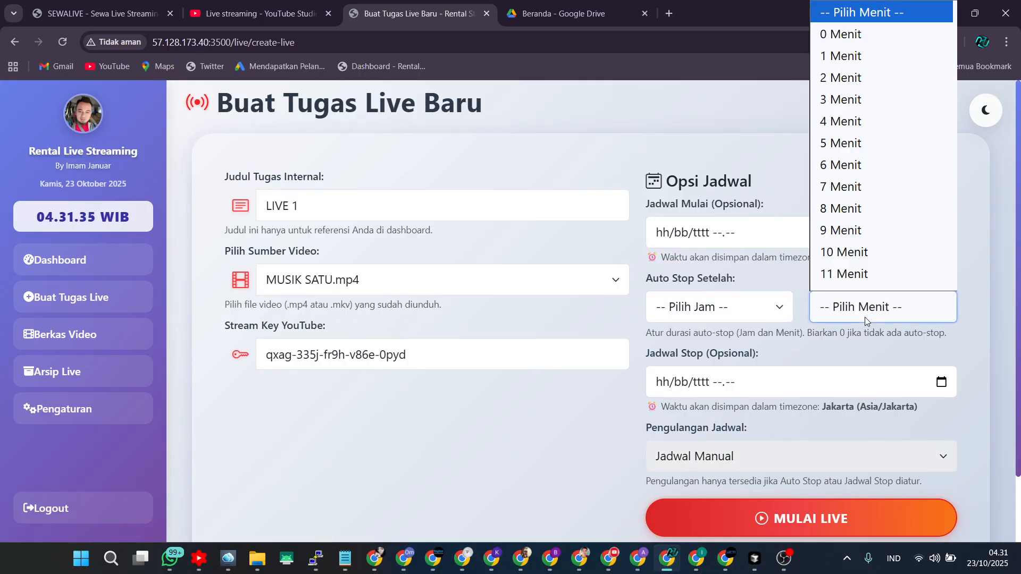
scroll(850, 63, down, 1)
click(849, 42)
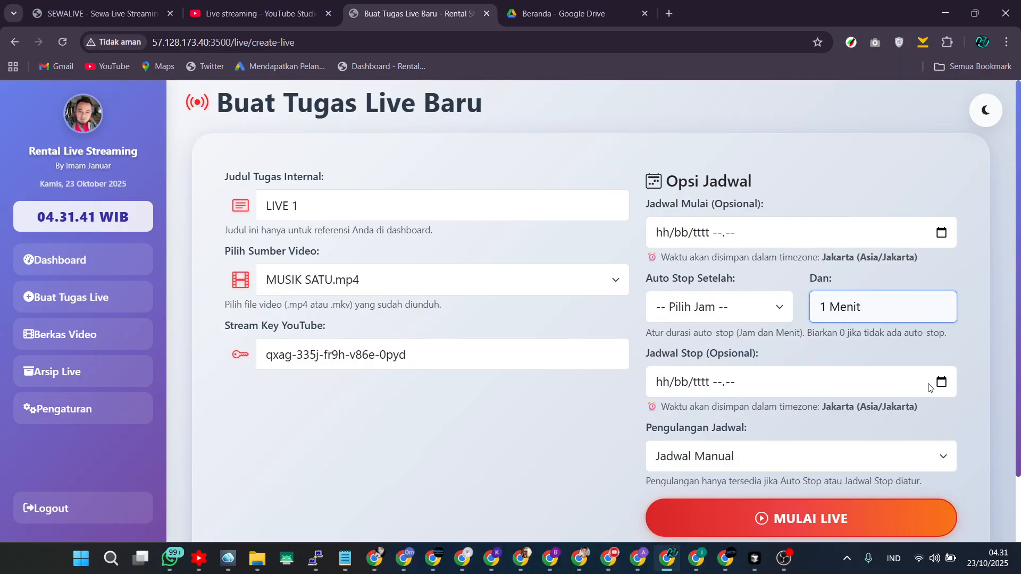
click(941, 383)
click(904, 352)
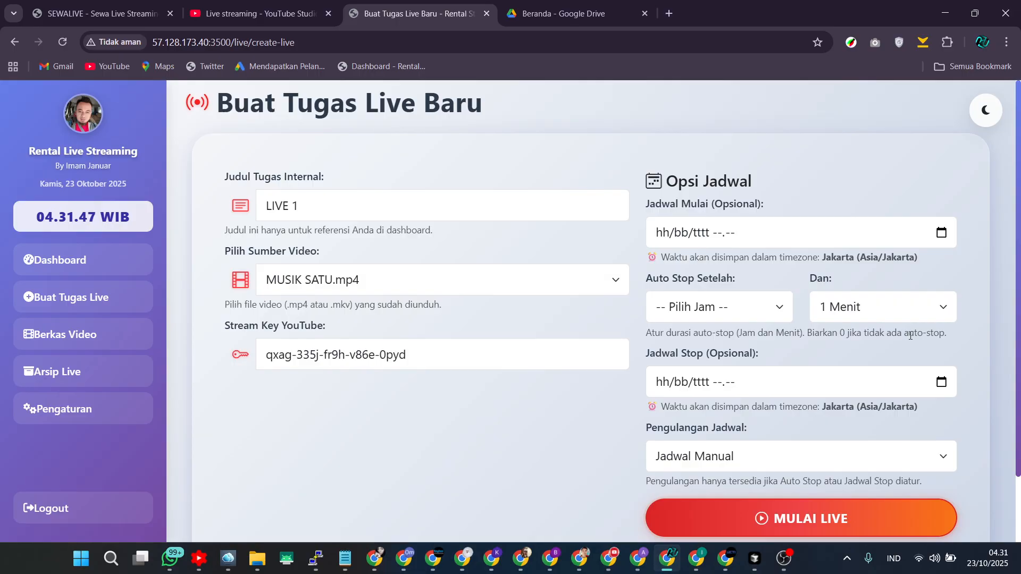
Set the schedule repetition to Harian and start the live task.
click(743, 466)
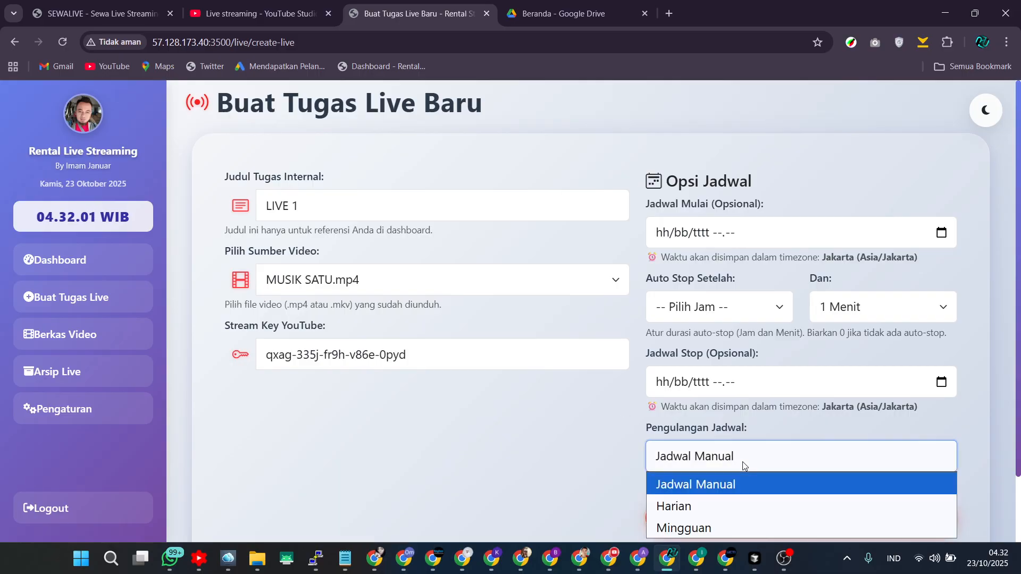
click(695, 506)
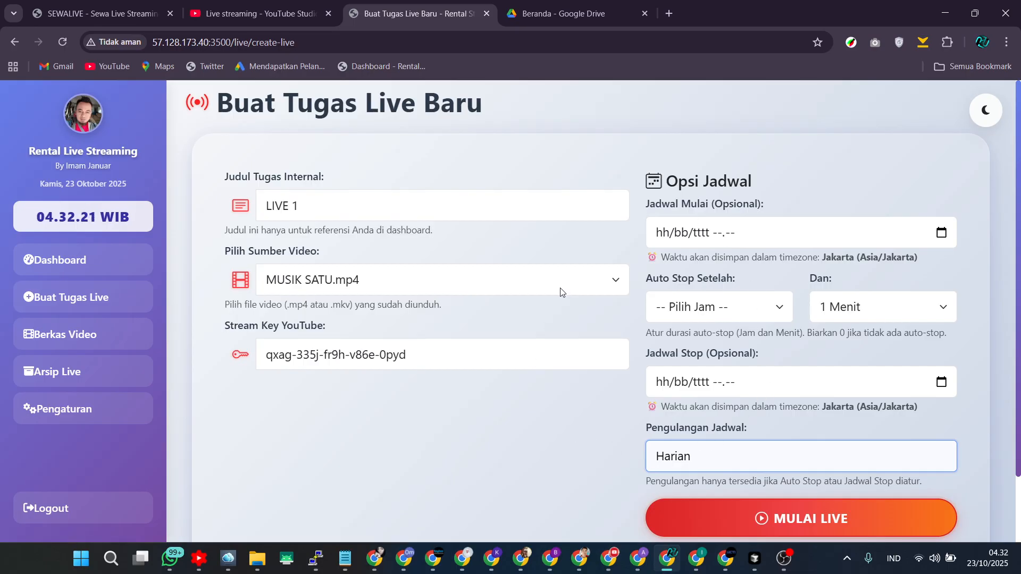
click(719, 462)
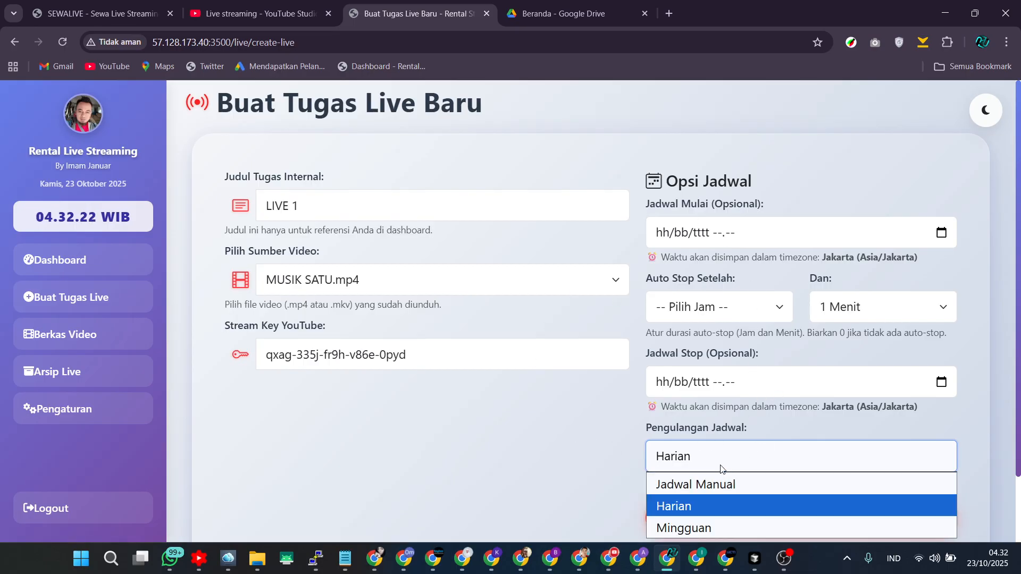
click(696, 526)
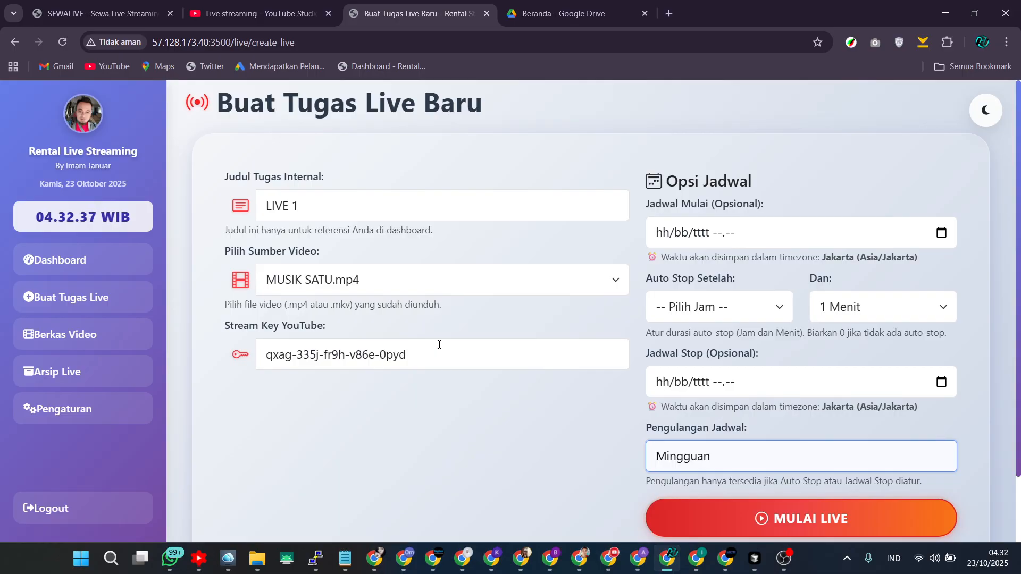
click(898, 464)
click(679, 506)
click(794, 518)
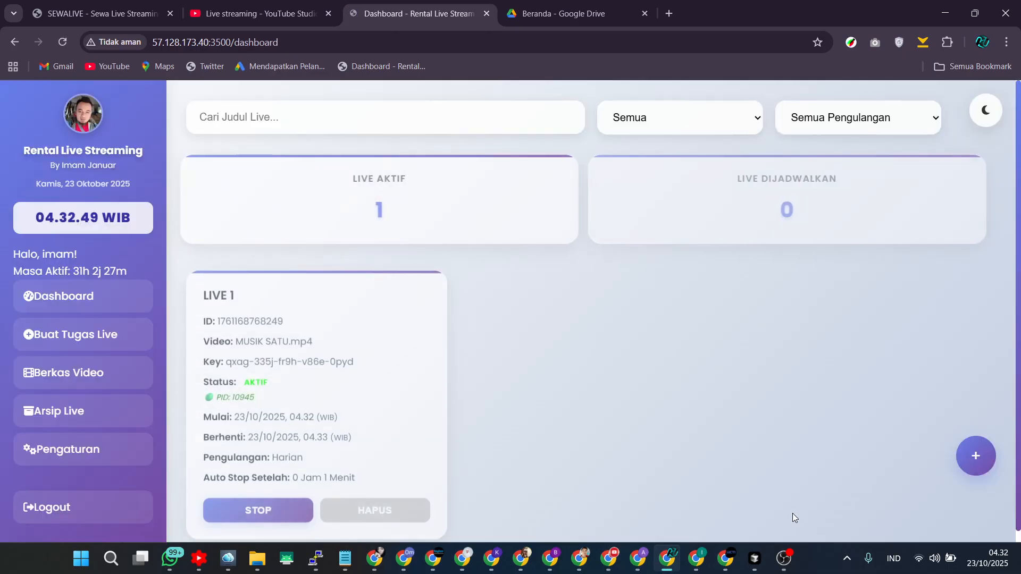
Check the running broadcast preview in YouTube Studio with its sound unmuted.
scroll(227, 308, down, 1)
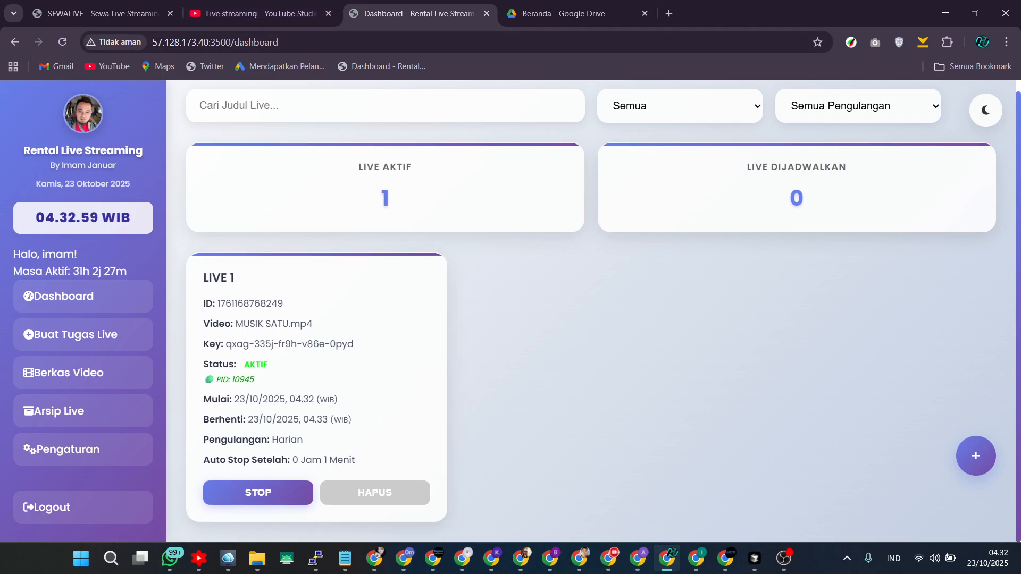
click(604, 563)
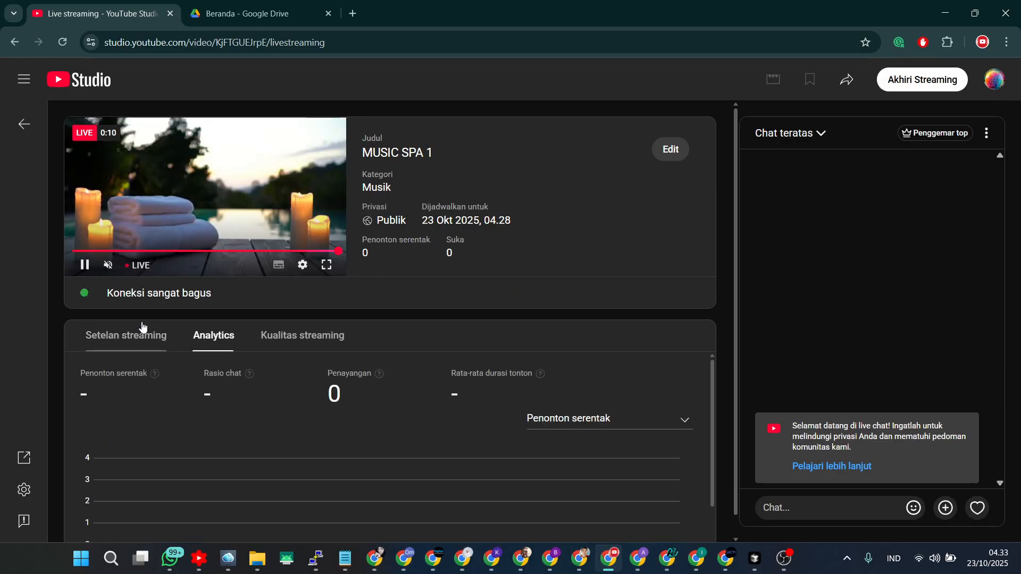
click(108, 265)
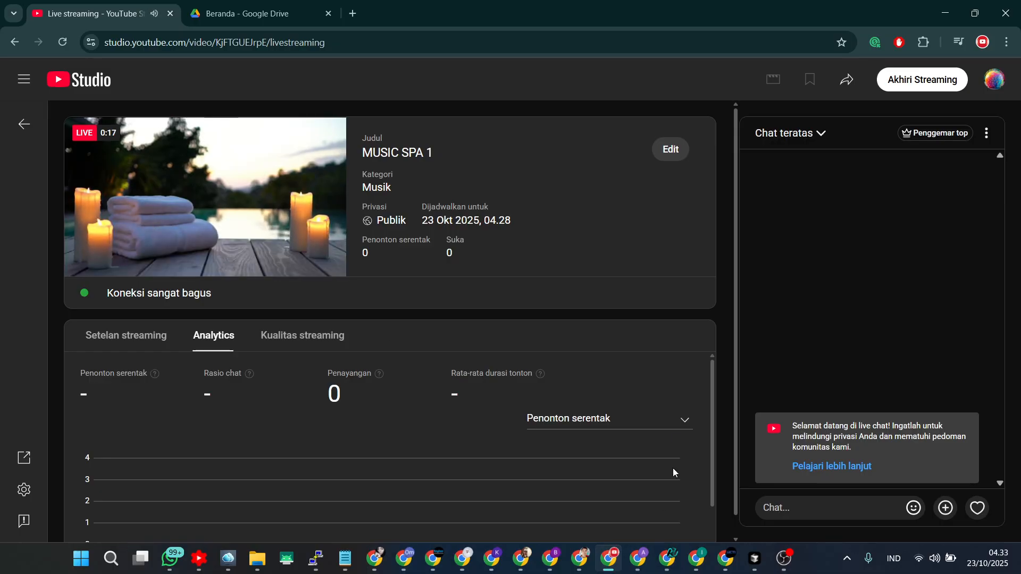
click(667, 558)
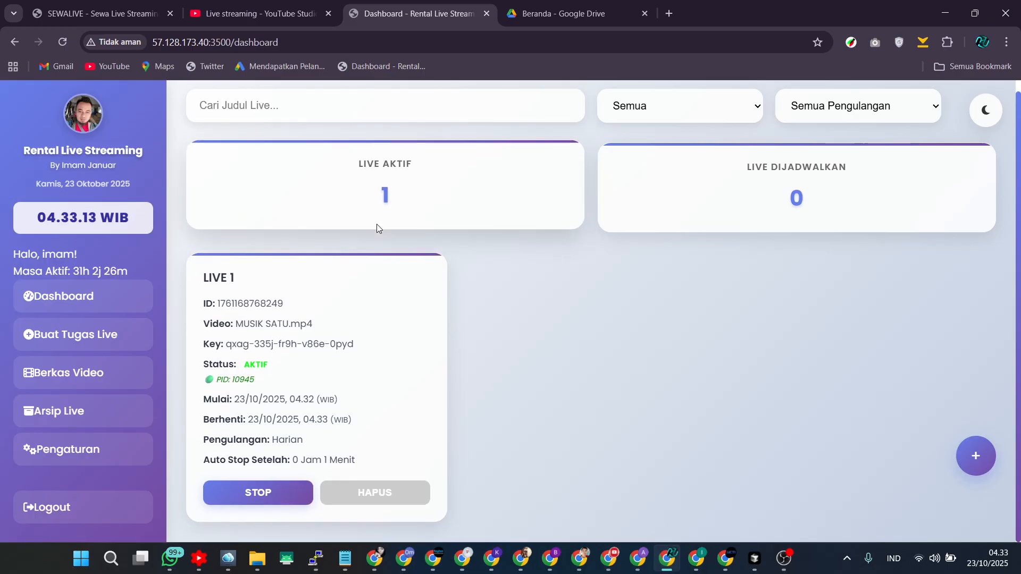
click(612, 568)
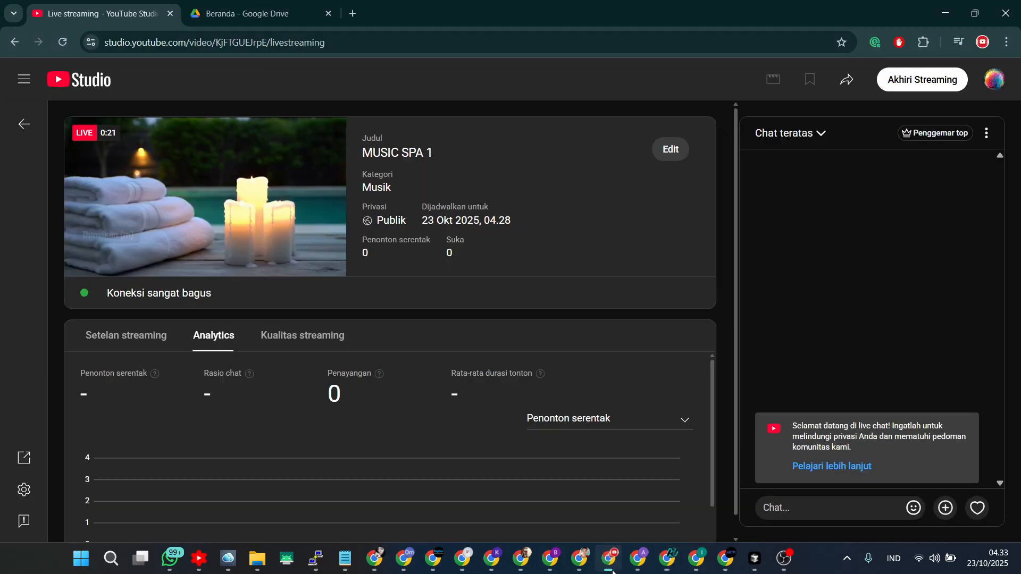
mouse_move(208, 267)
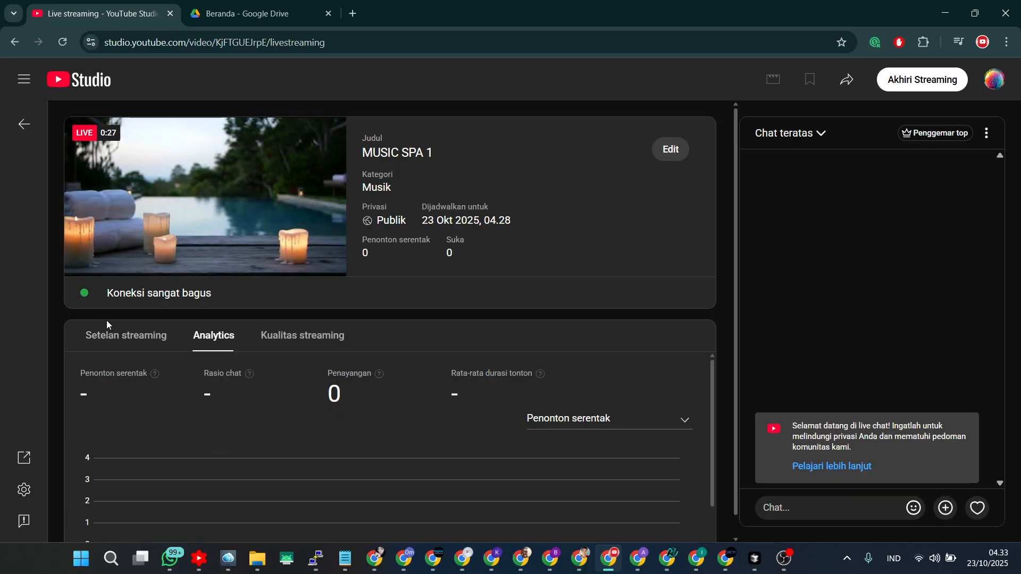
Review the stream settings, analytics and stream quality tabs in YouTube Studio.
click(133, 337)
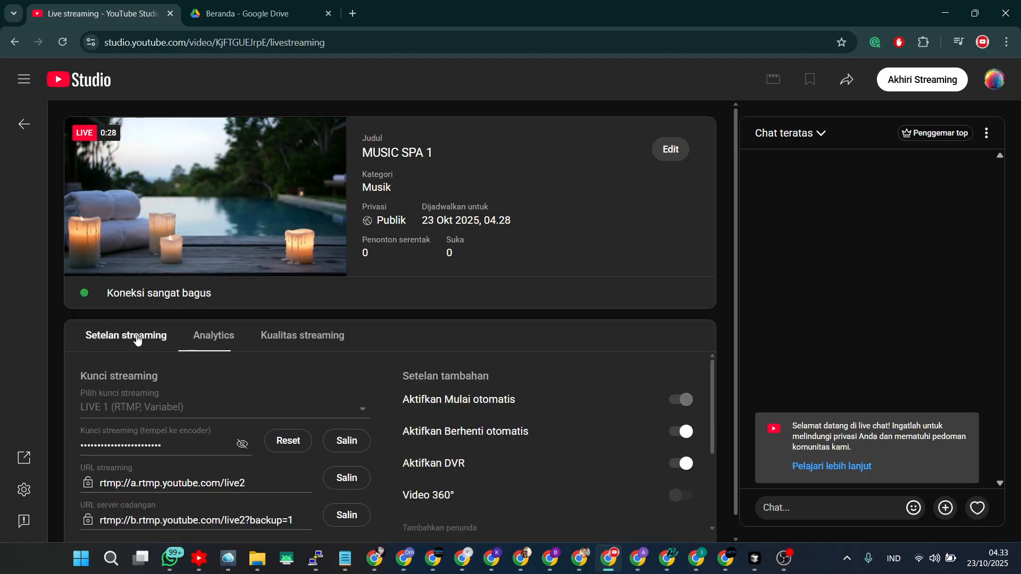
click(213, 336)
click(290, 335)
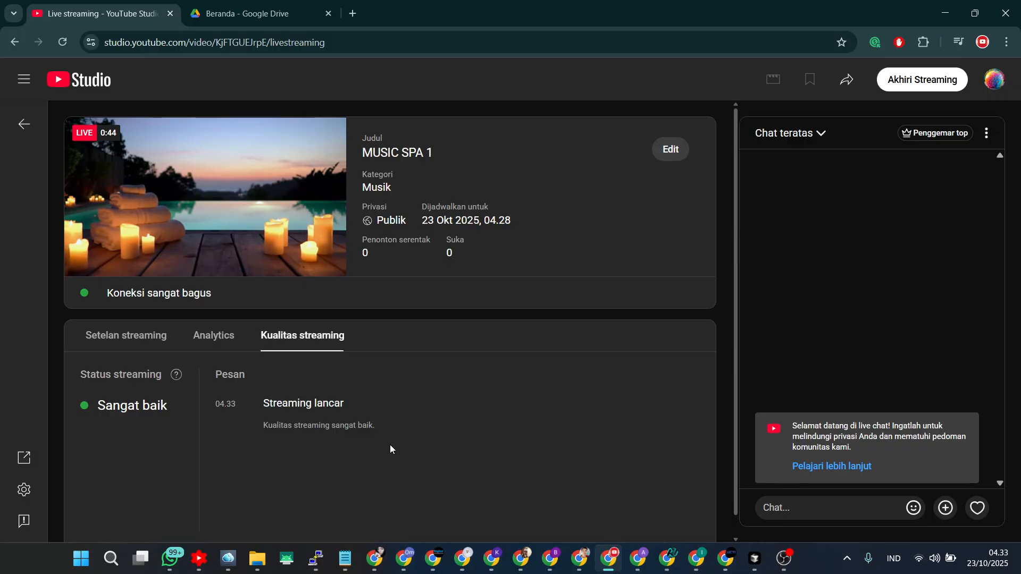
click(215, 341)
click(152, 341)
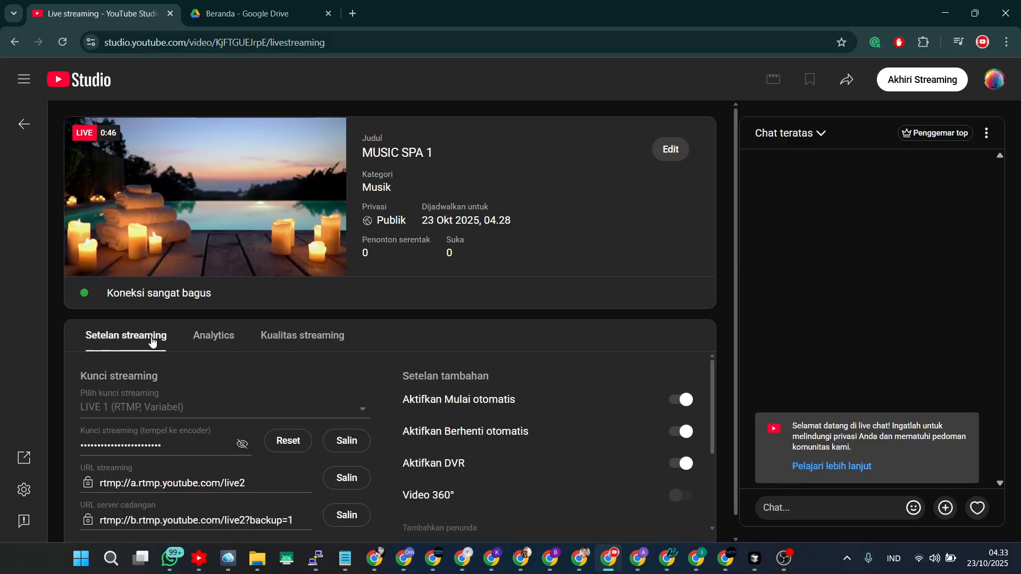
Compare the live task's status on the dashboard with the YouTube Studio broadcast.
click(669, 562)
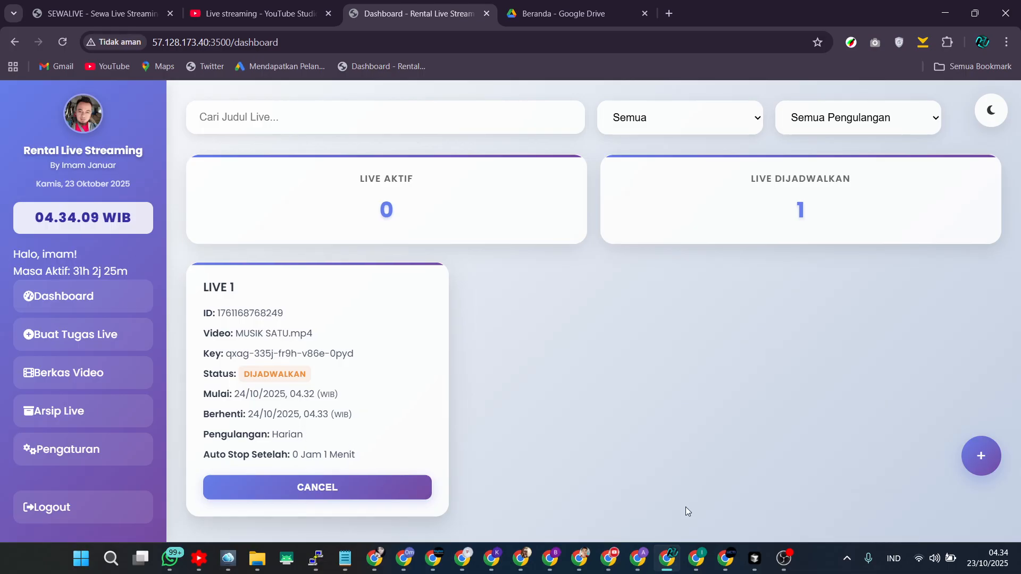
click(608, 559)
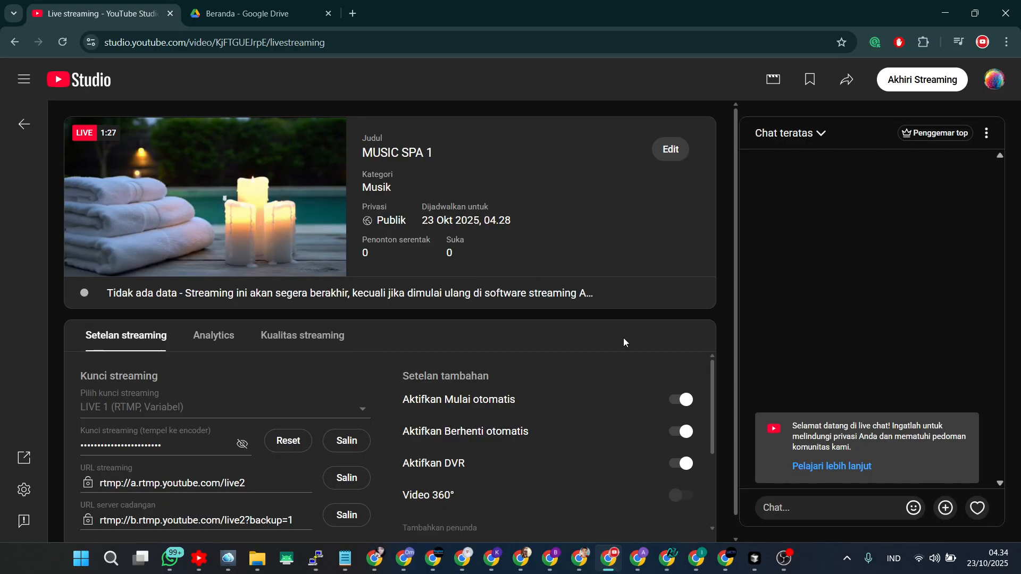
click(667, 558)
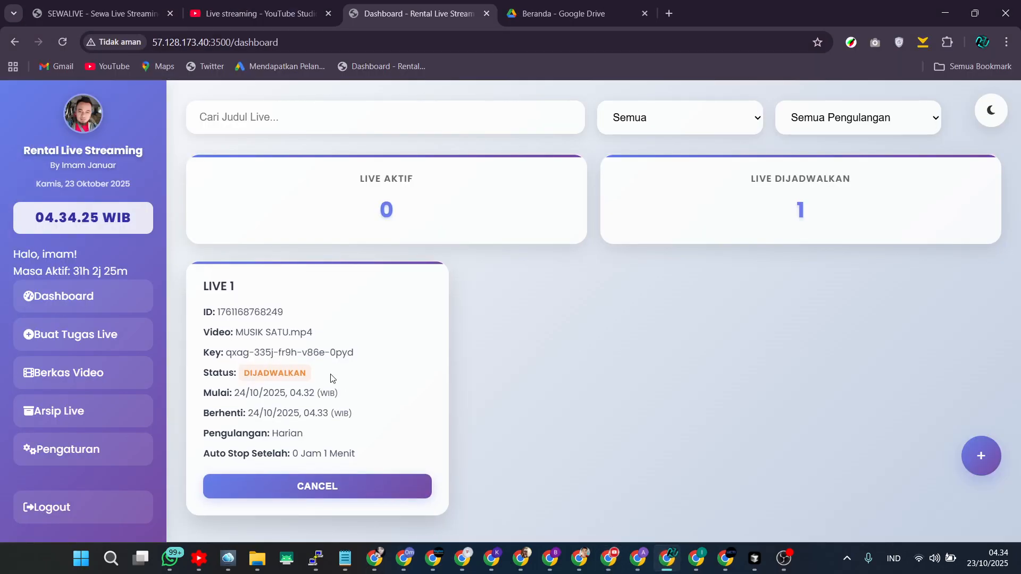
drag(274, 435, 304, 435)
click(320, 439)
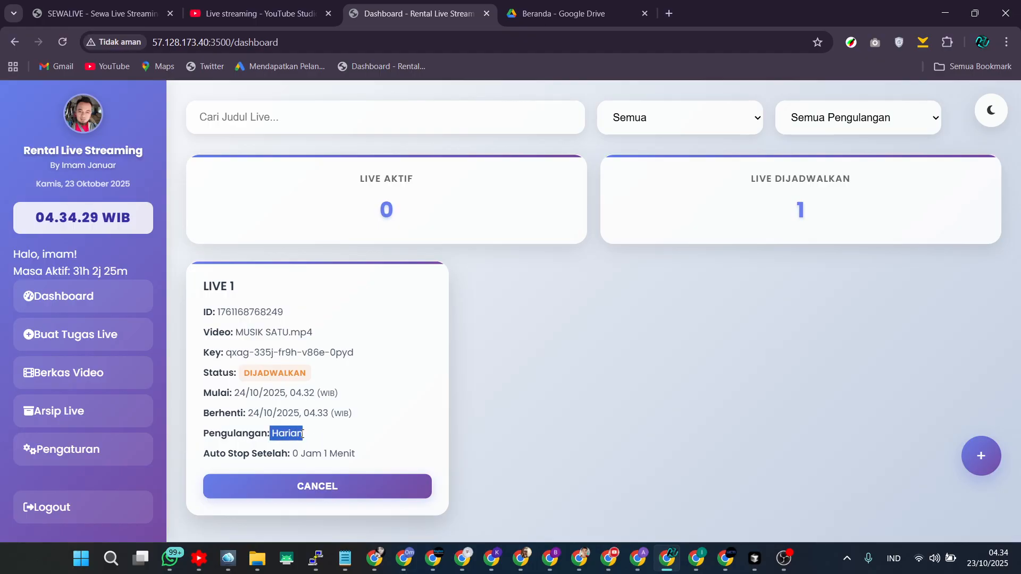
End the running MUSIC SPA 1 broadcast in YouTube Studio and close the stream summary.
click(326, 428)
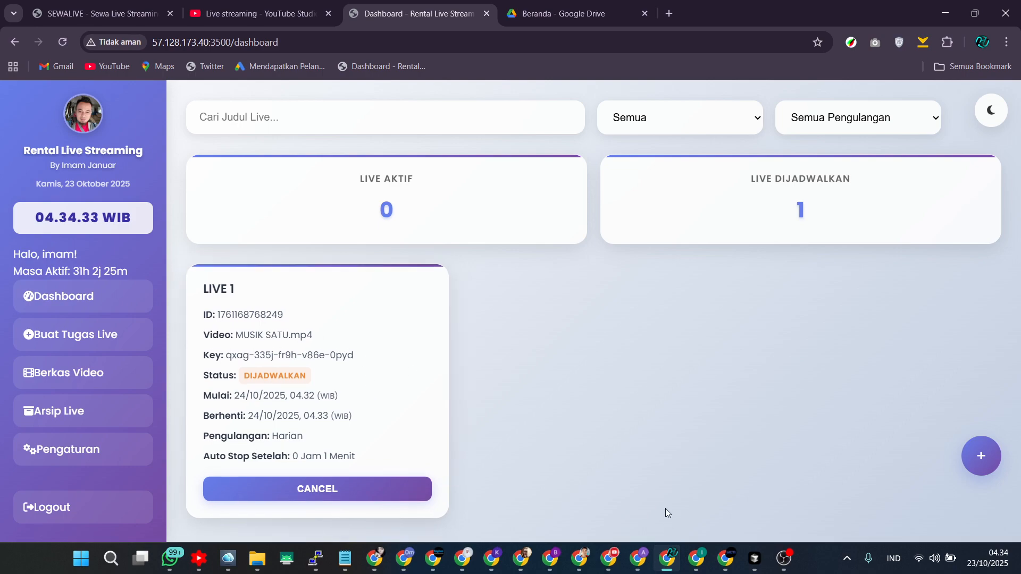
click(609, 562)
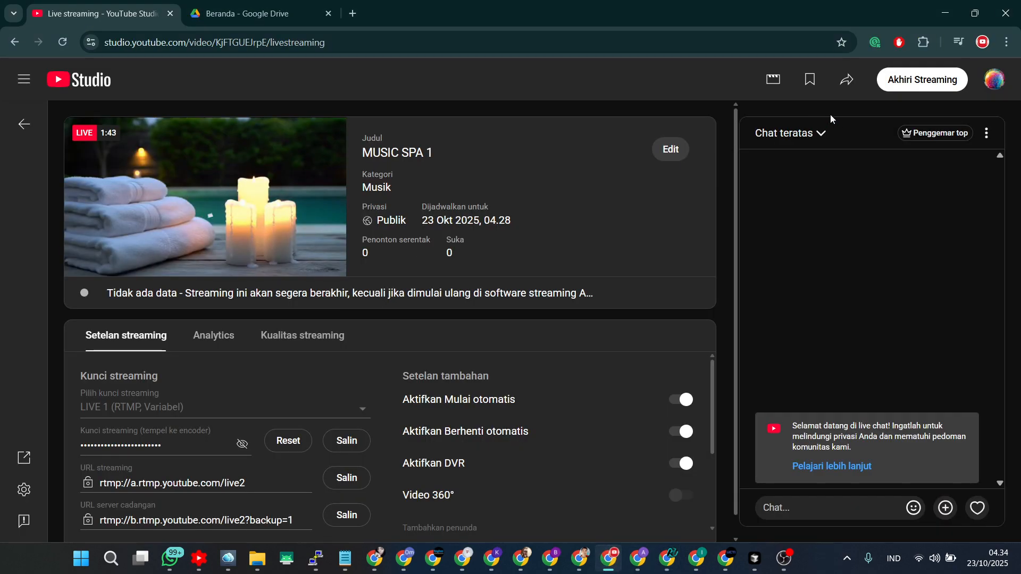
click(903, 83)
click(616, 354)
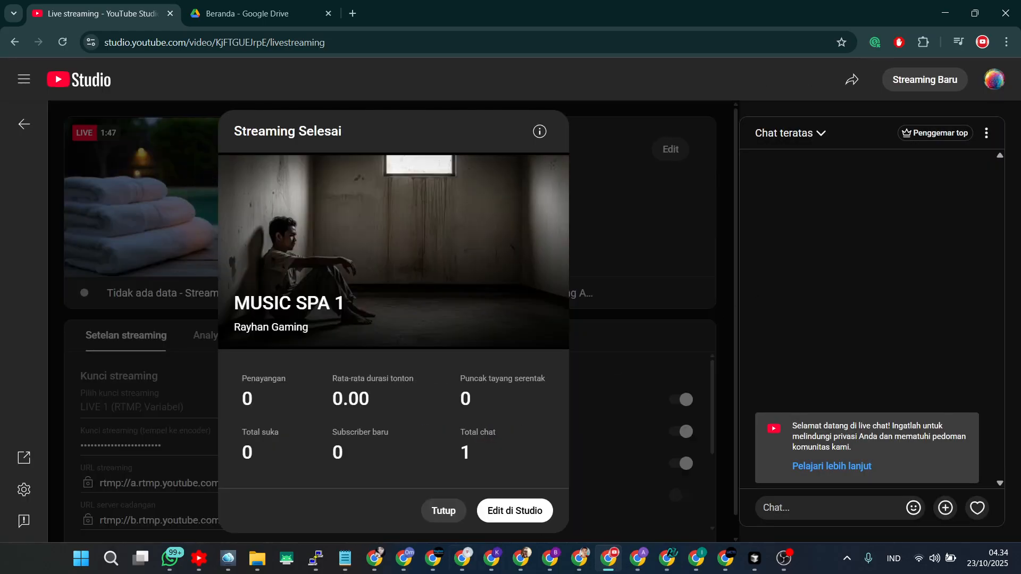
click(441, 510)
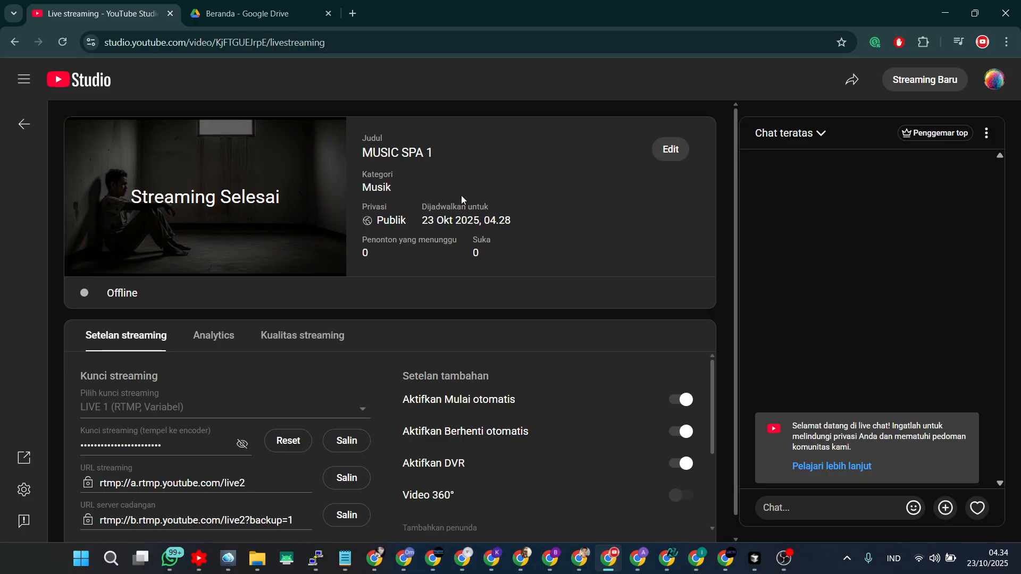
click(25, 121)
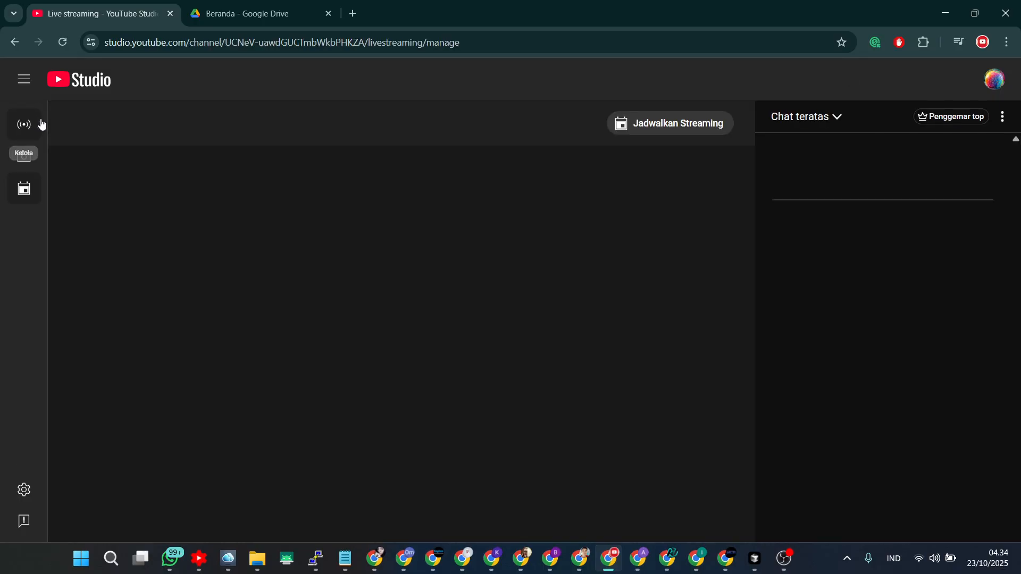
click(930, 127)
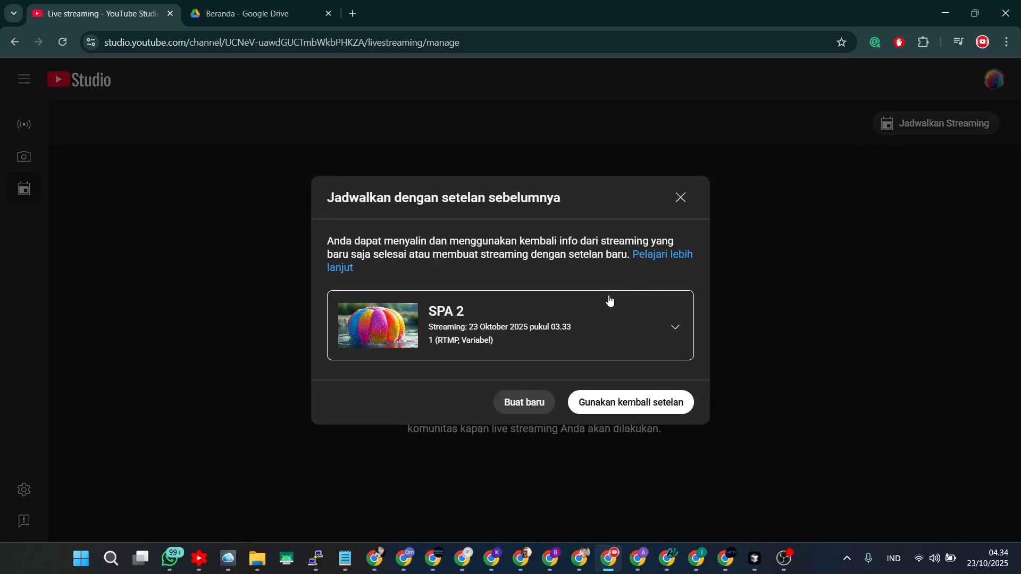
click(570, 333)
click(503, 407)
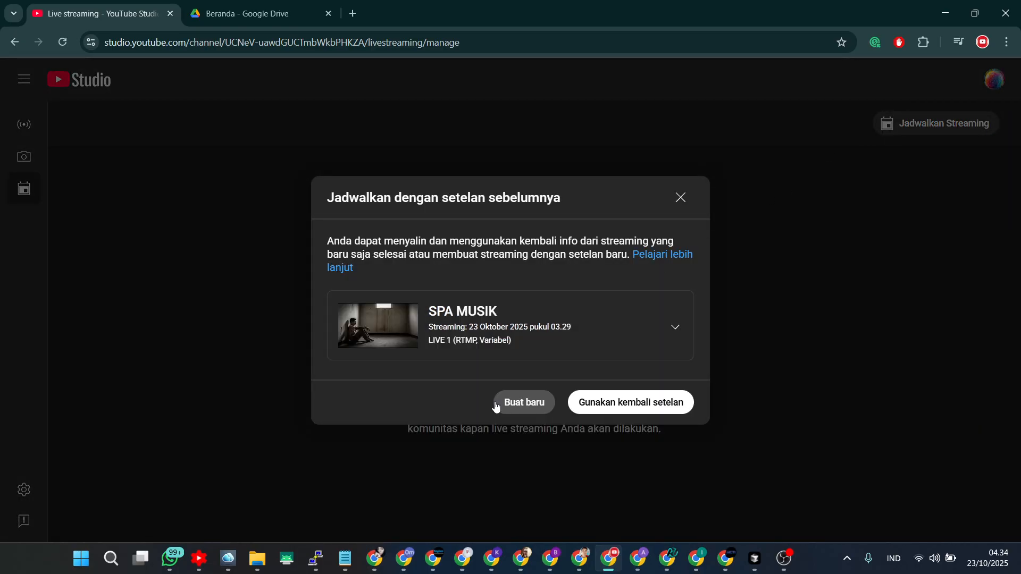
click(680, 199)
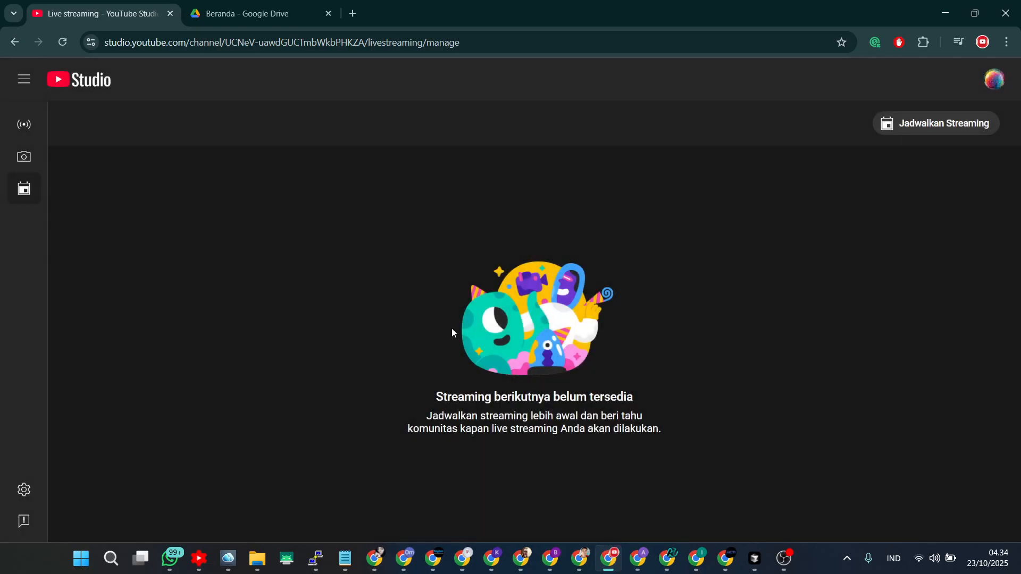
Schedule a new stream reusing the settings of MUSIC SPA 1 and return to the streams list.
click(62, 44)
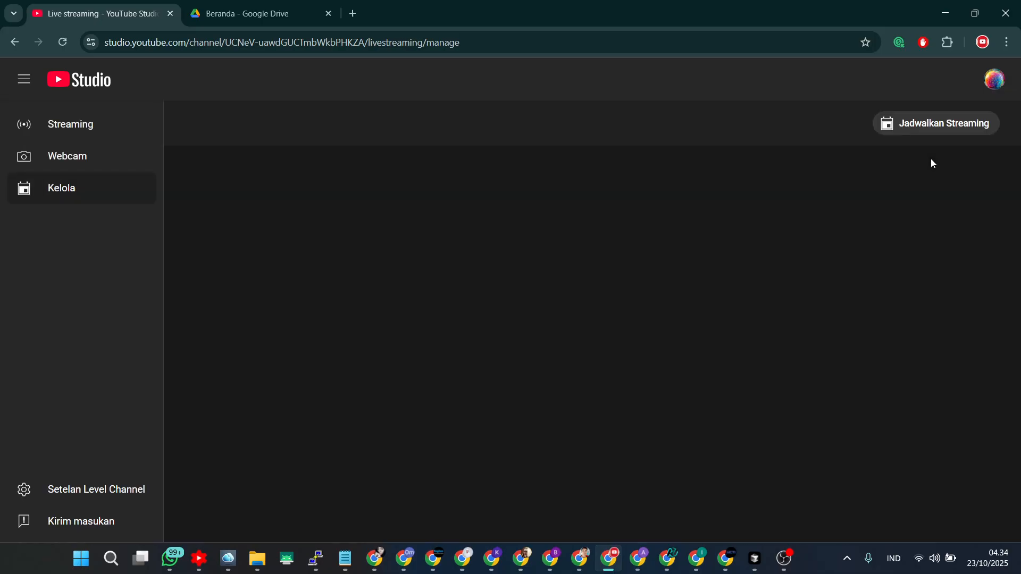
click(939, 127)
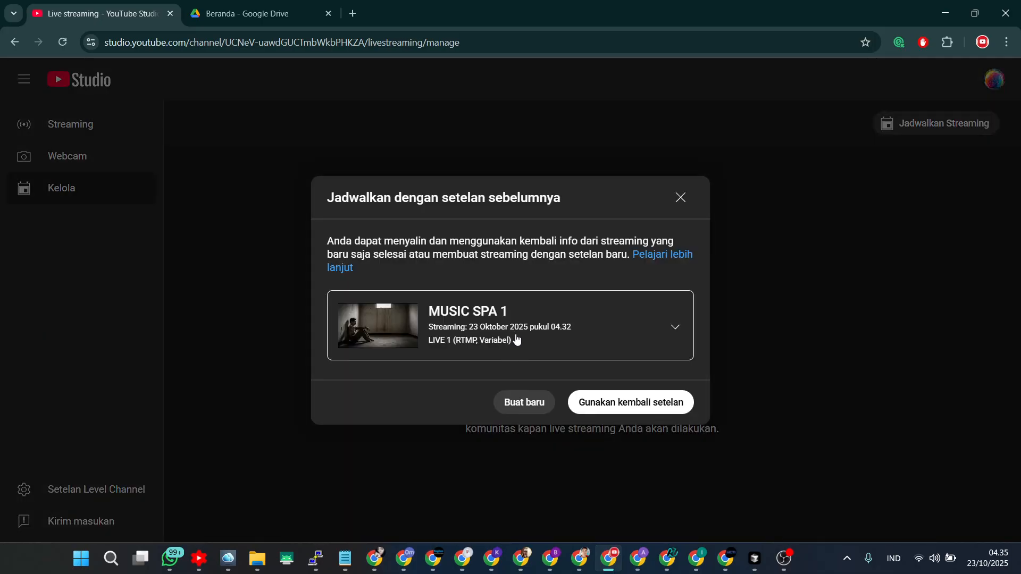
click(624, 404)
click(784, 467)
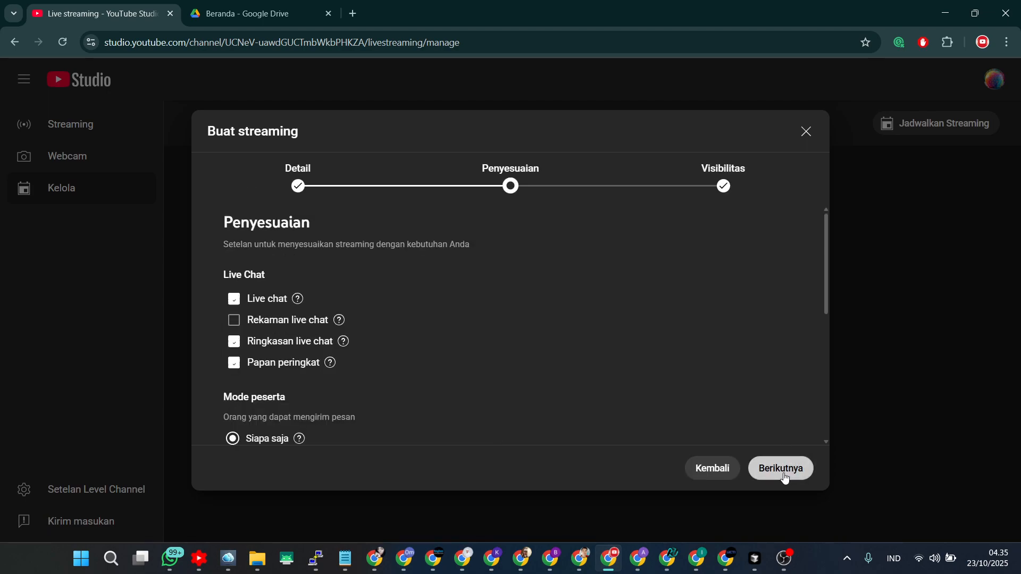
click(784, 468)
click(785, 470)
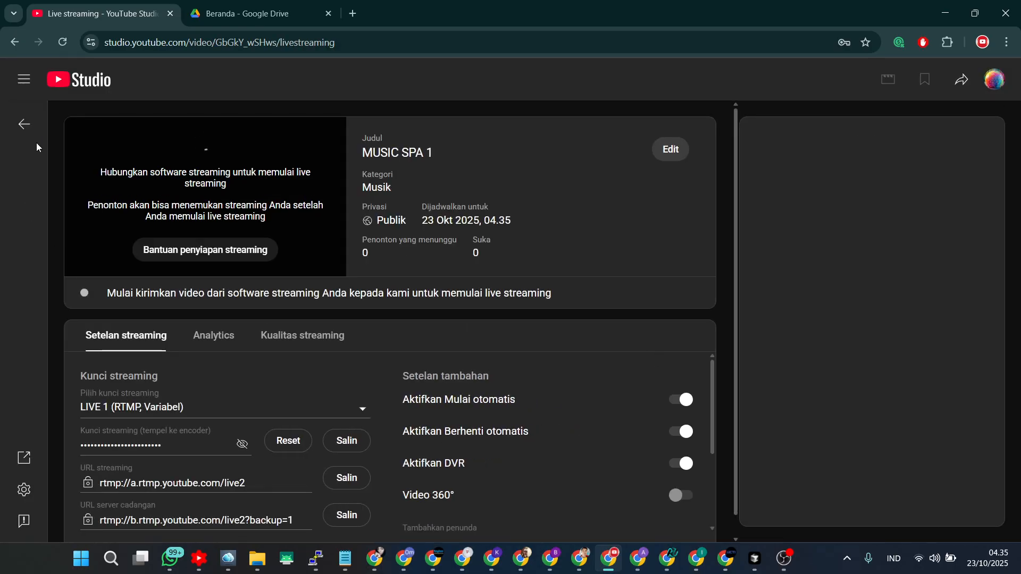
click(31, 129)
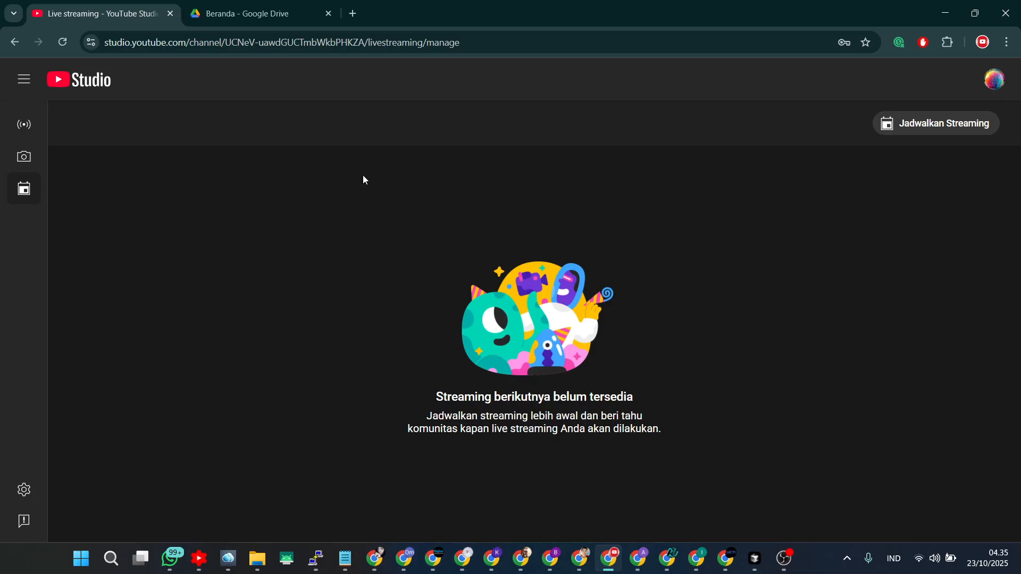
click(60, 46)
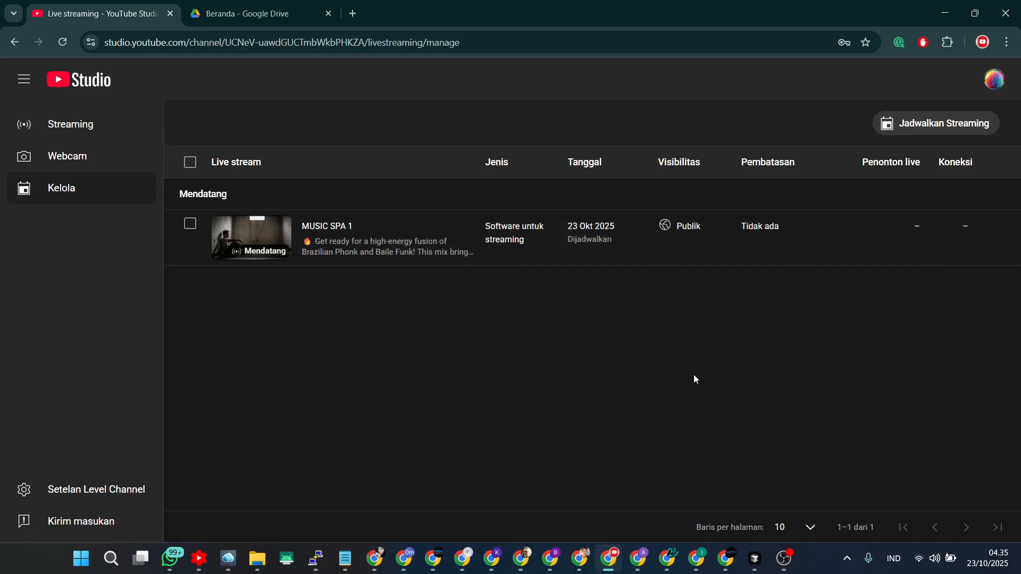
Start a new live task titled LIVE MUSIK 2 using the video MUSIK SATU.mp4.
click(674, 562)
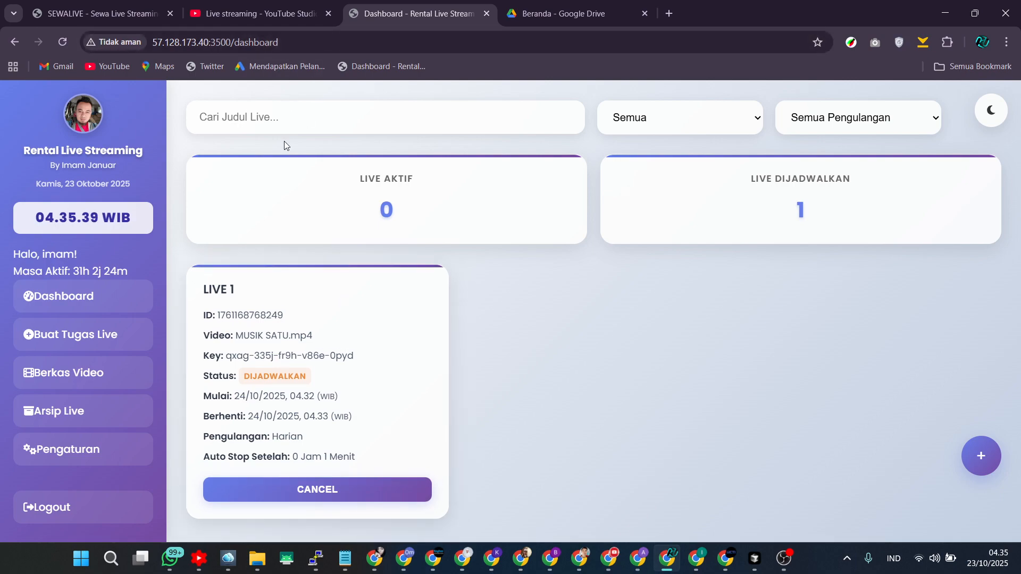
click(98, 346)
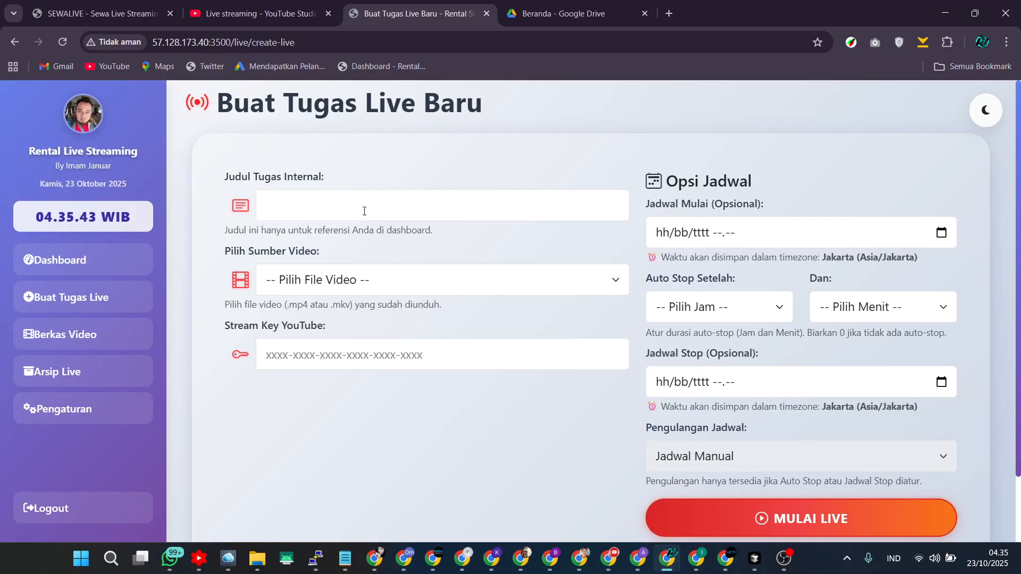
click(364, 211)
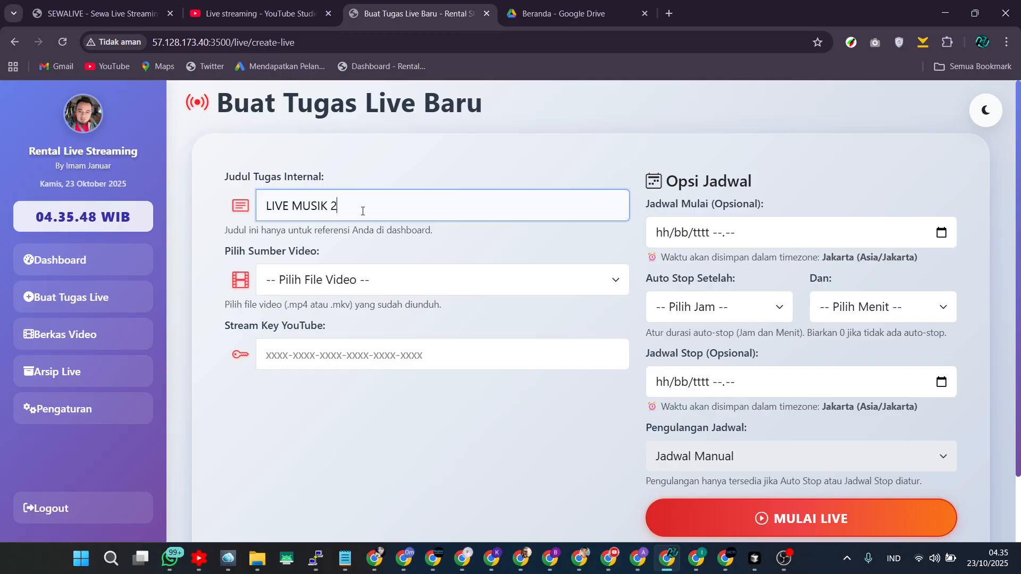
click(342, 279)
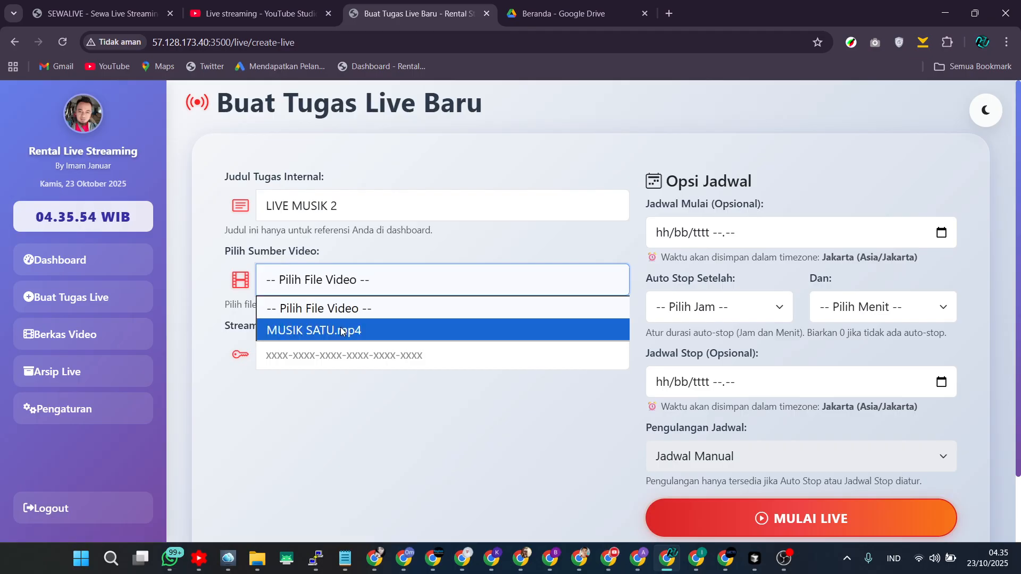
click(353, 279)
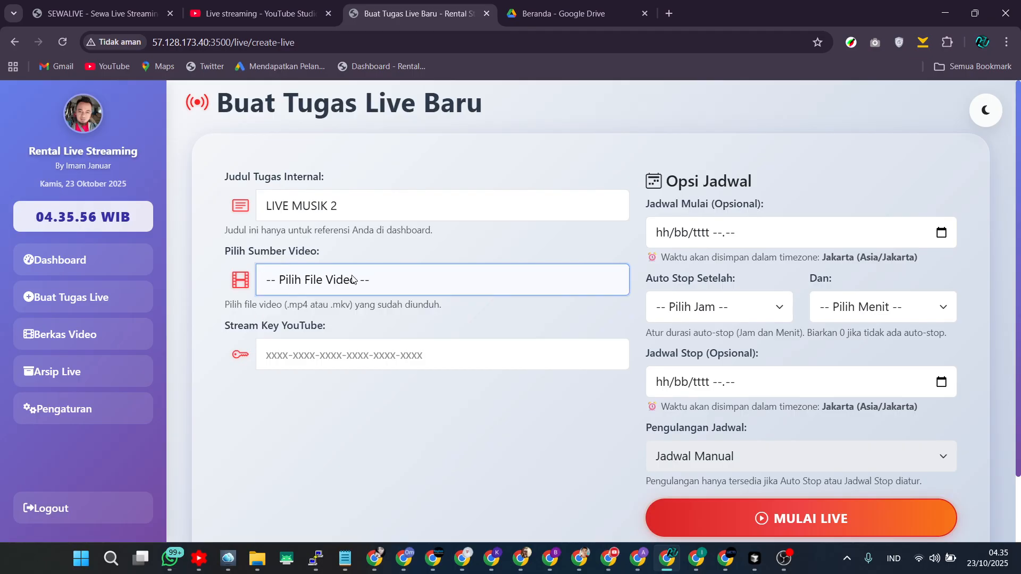
click(354, 279)
click(317, 330)
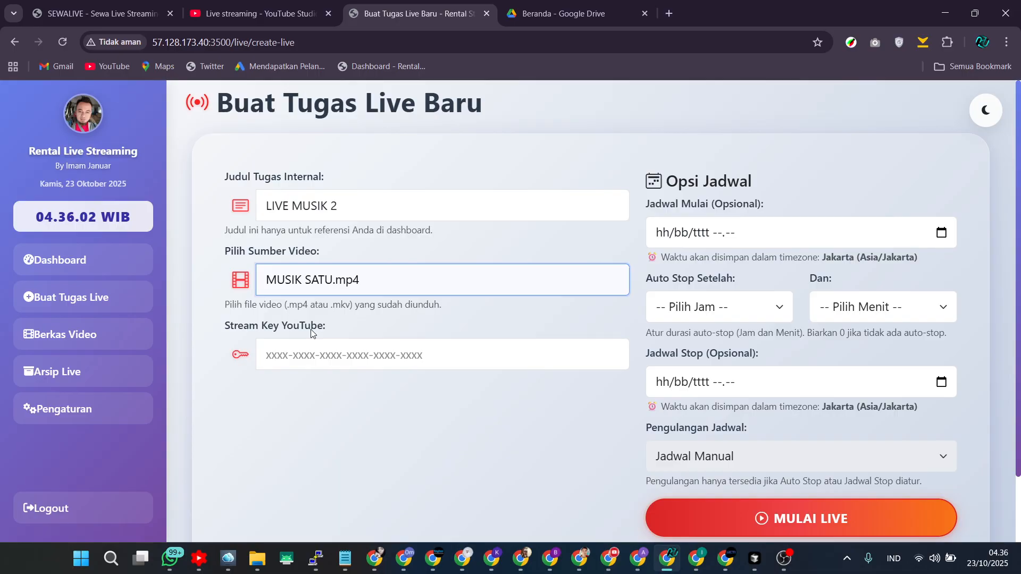
click(314, 365)
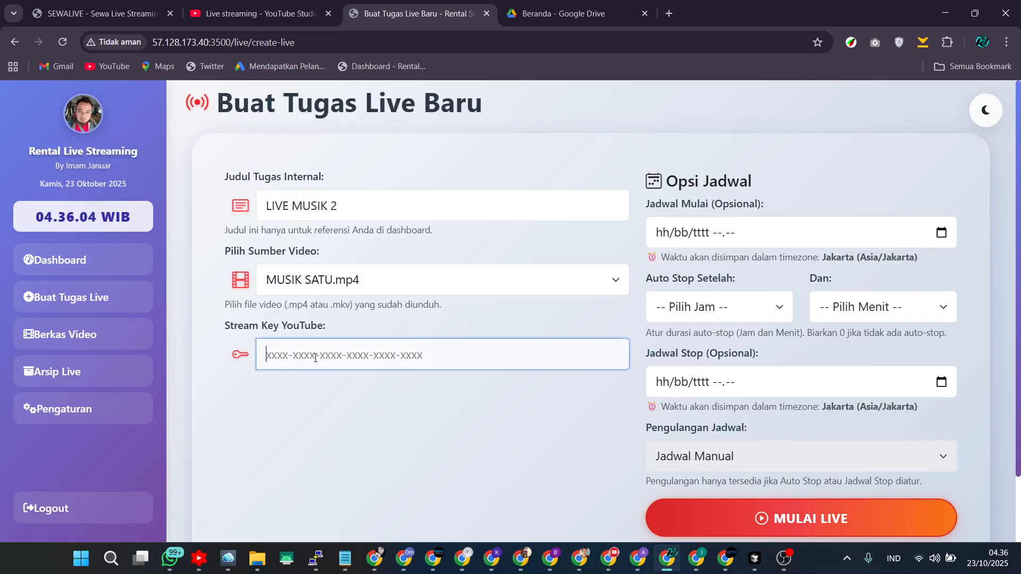
Schedule a new YouTube stream from scratch titled MUSIC SPA 2 in the other Studio account.
click(246, 16)
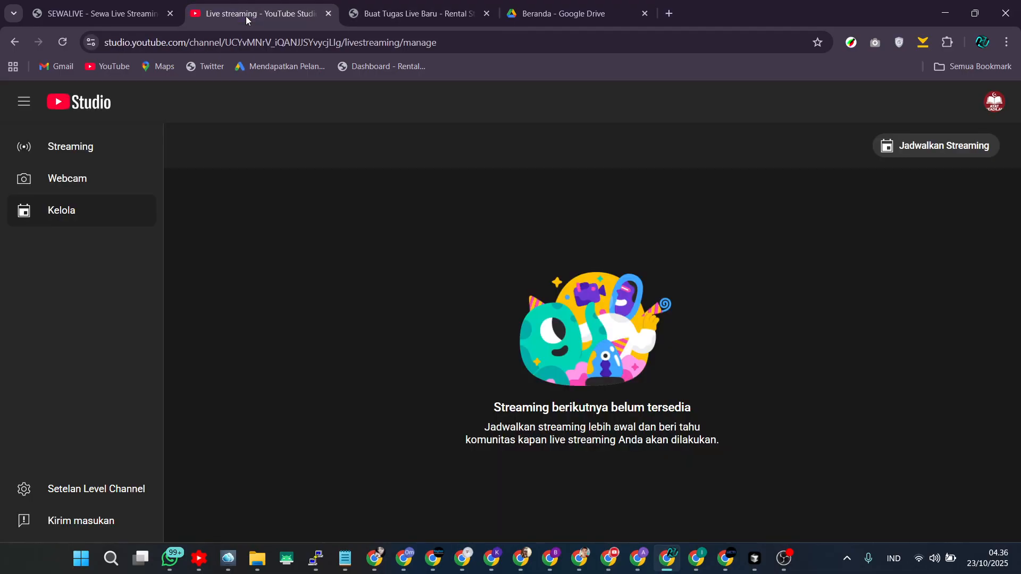
click(608, 558)
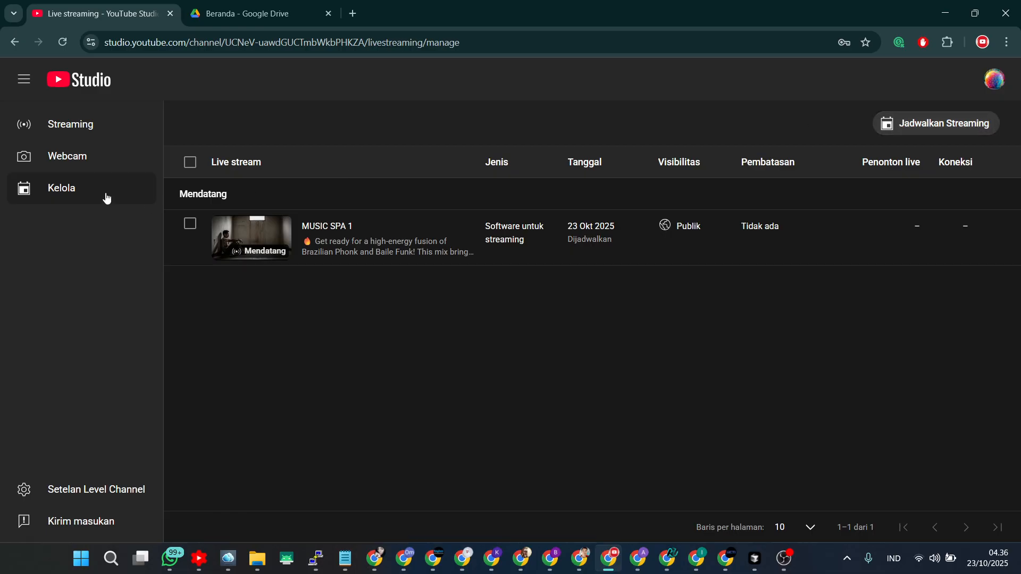
click(958, 127)
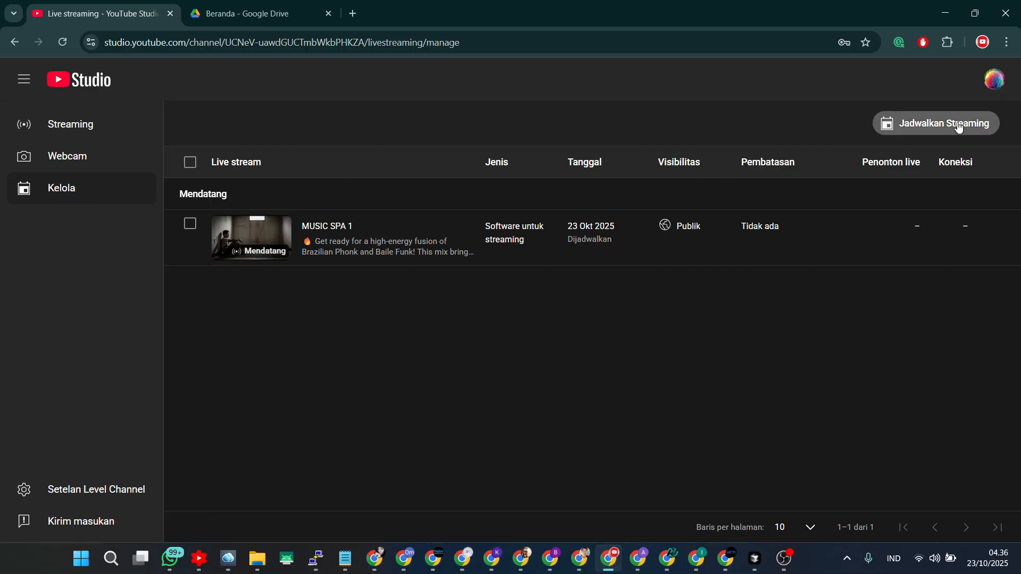
click(521, 408)
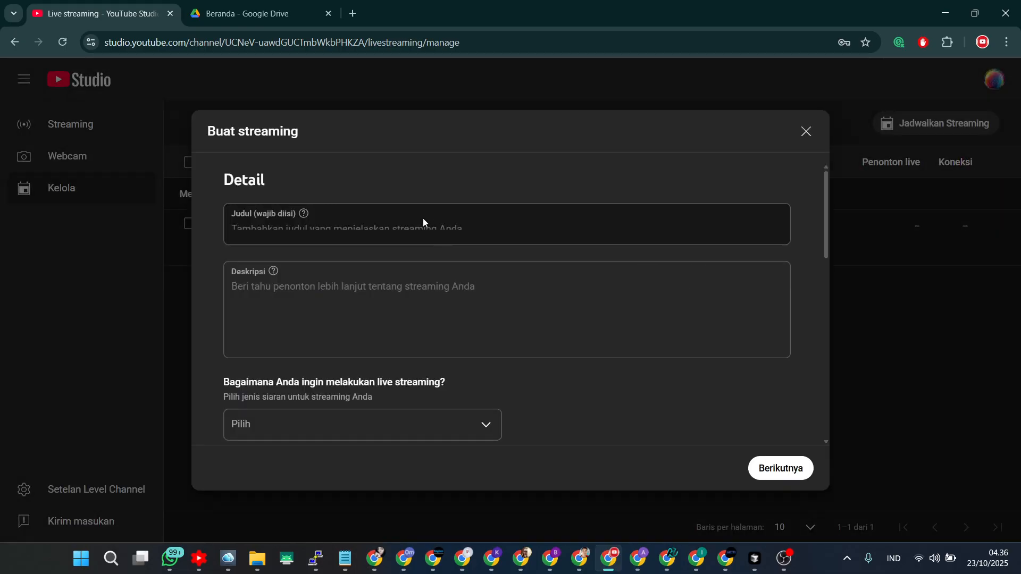
text(MUS)
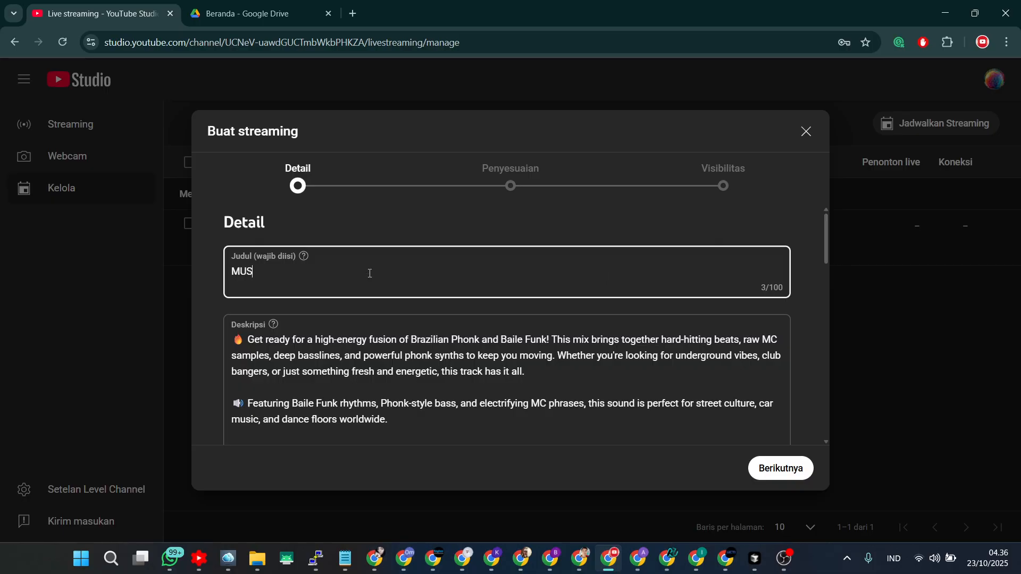
text(IC SPA 2)
click(777, 475)
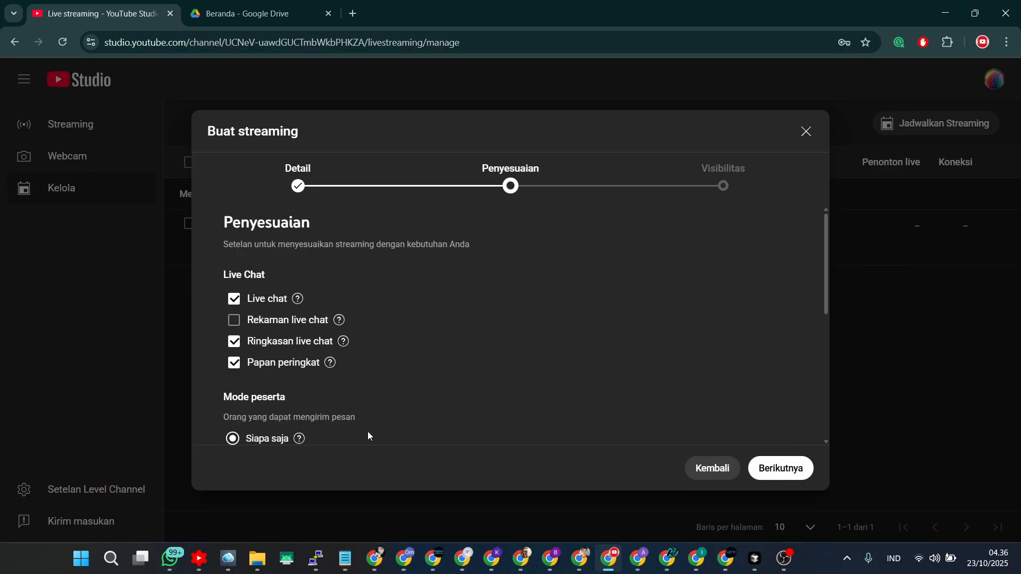
click(298, 178)
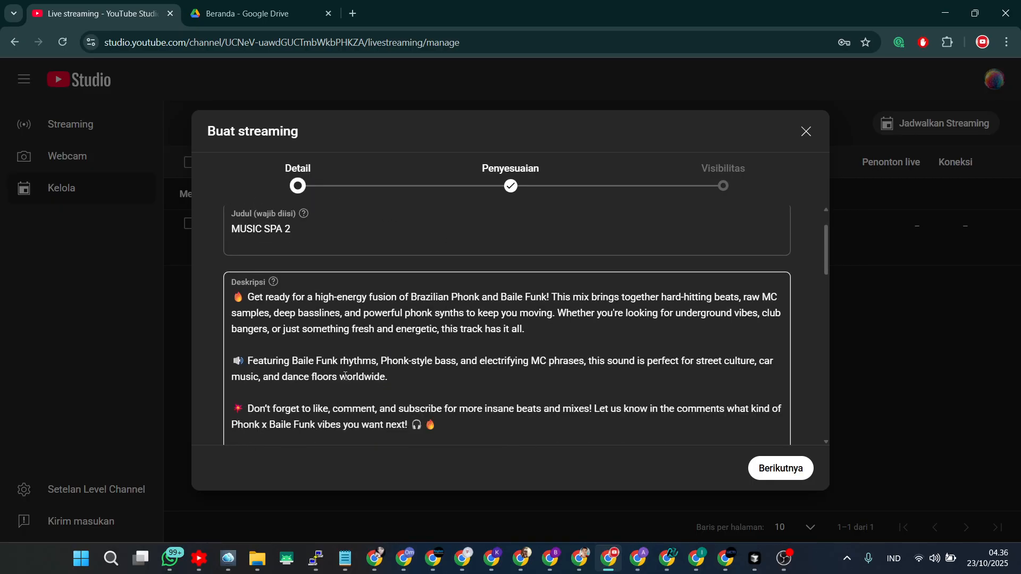
Add the MUSIC SPA 2 stream to the LIVE 1 playlist.
scroll(341, 390, down, 6)
scroll(338, 358, down, 1)
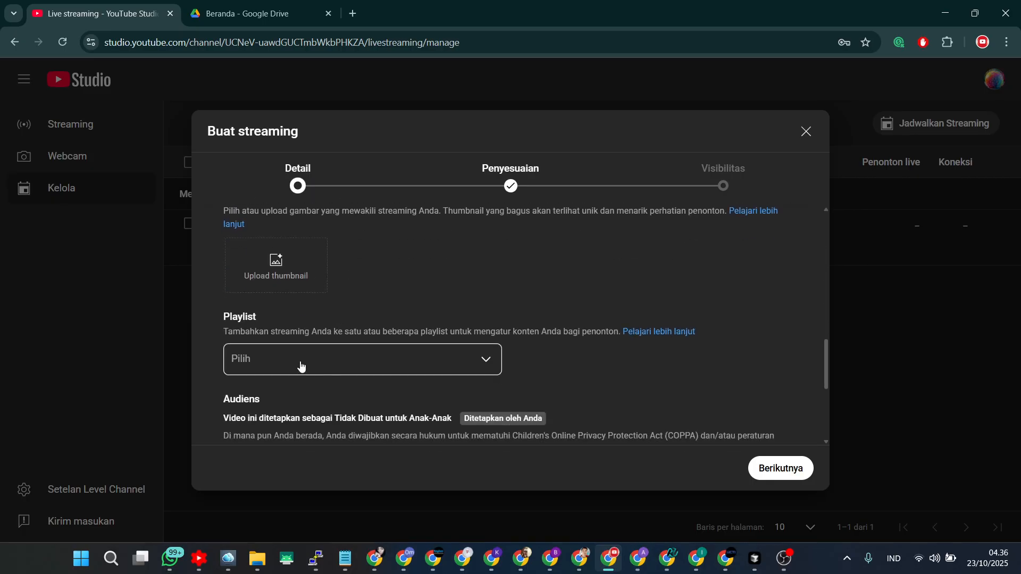
click(301, 366)
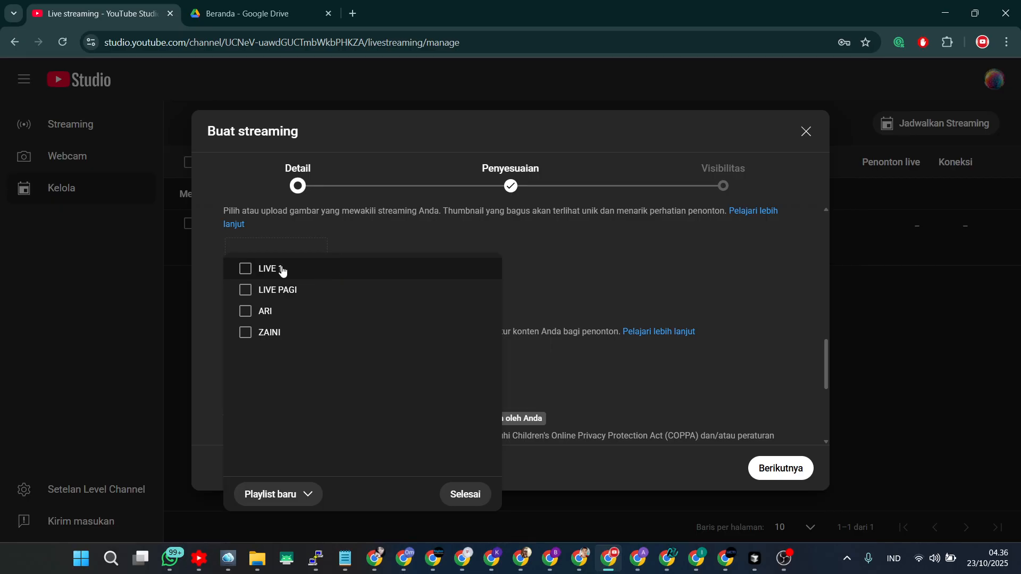
click(282, 270)
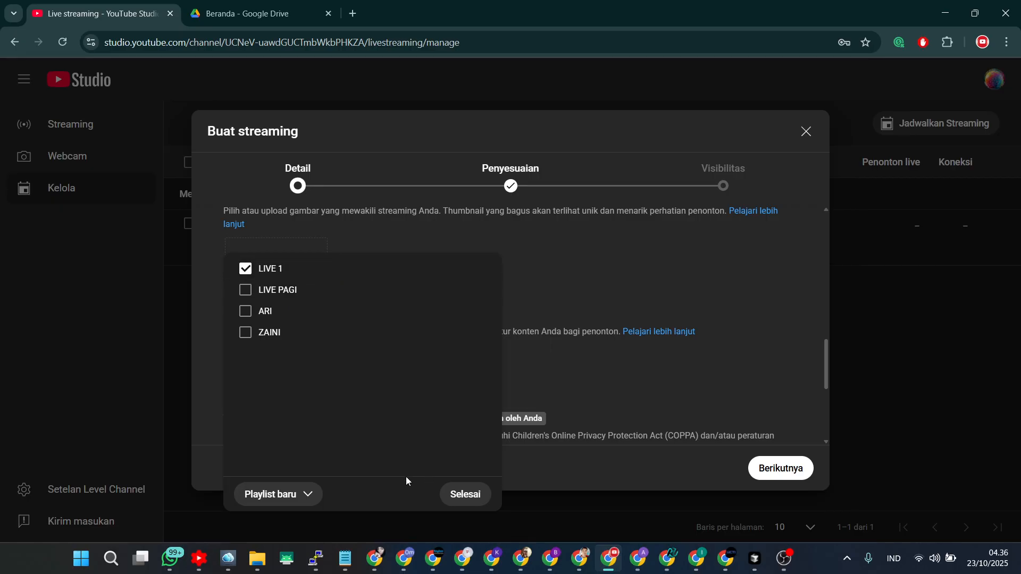
click(461, 500)
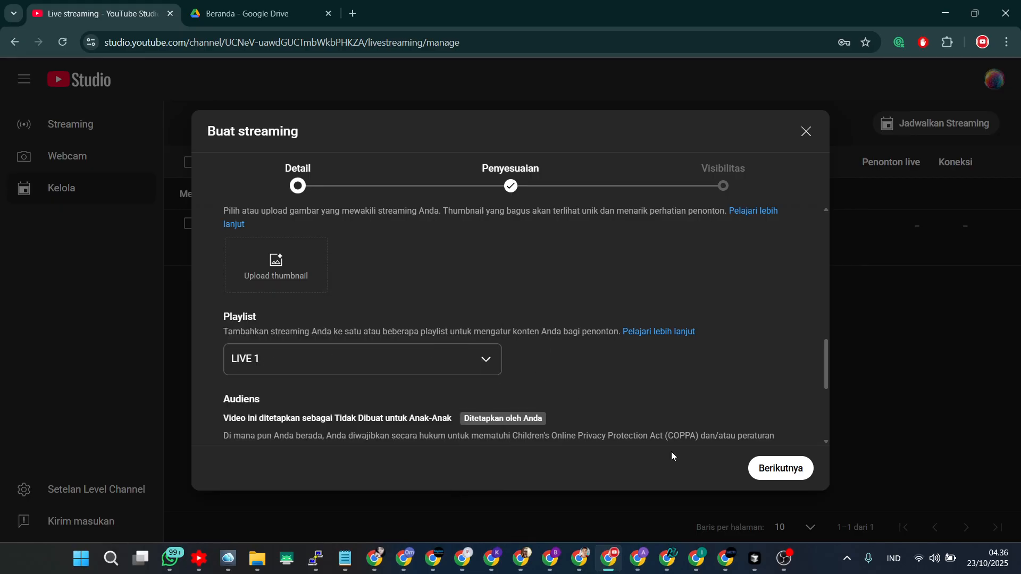
Set the stream's visibility to Publik and finish creating it.
click(779, 468)
click(780, 469)
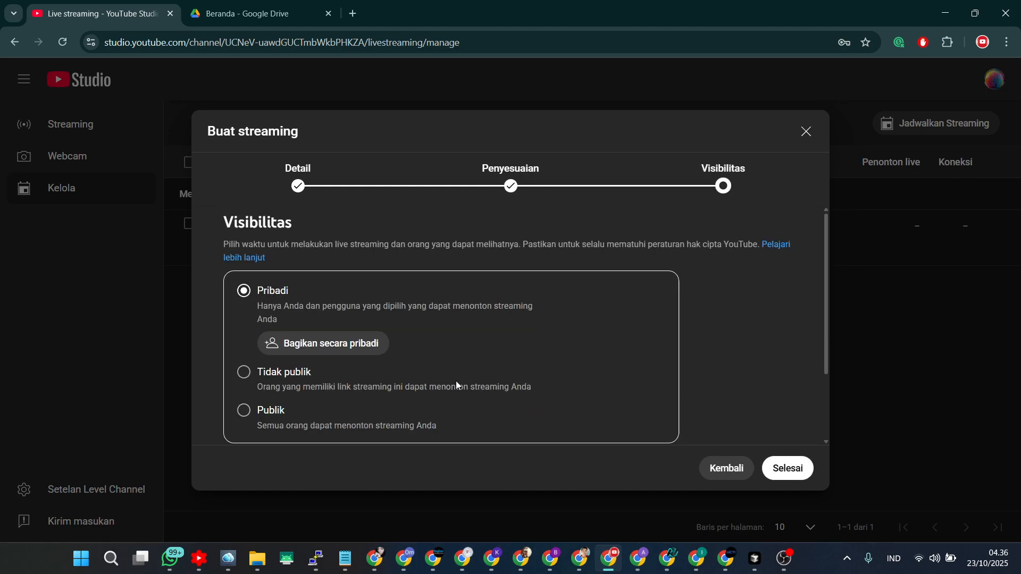
click(319, 410)
scroll(318, 394, down, 1)
click(793, 468)
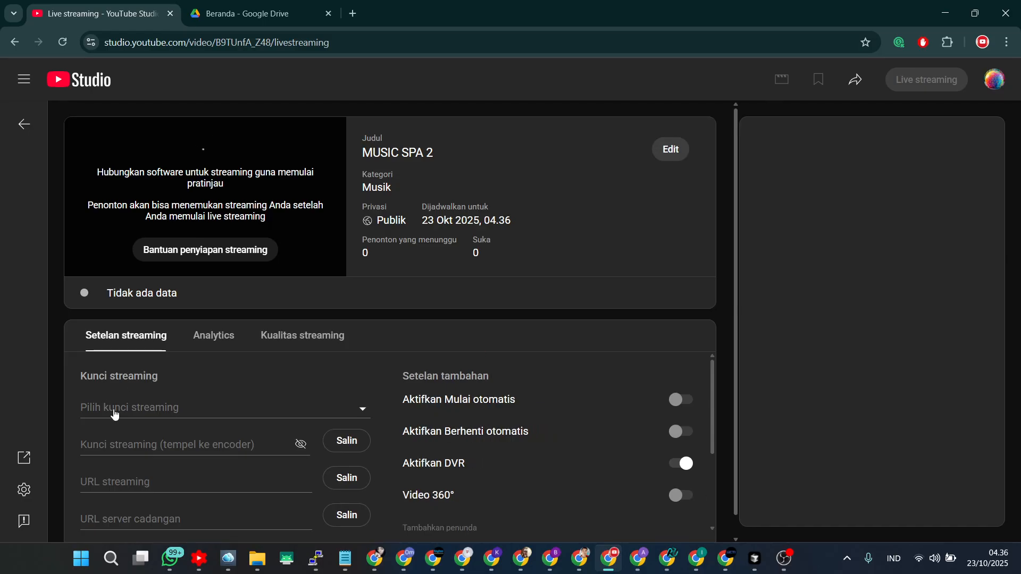
Create a new stream key named LIVE 2 for the MUSIC SPA 2 stream.
click(114, 411)
click(137, 203)
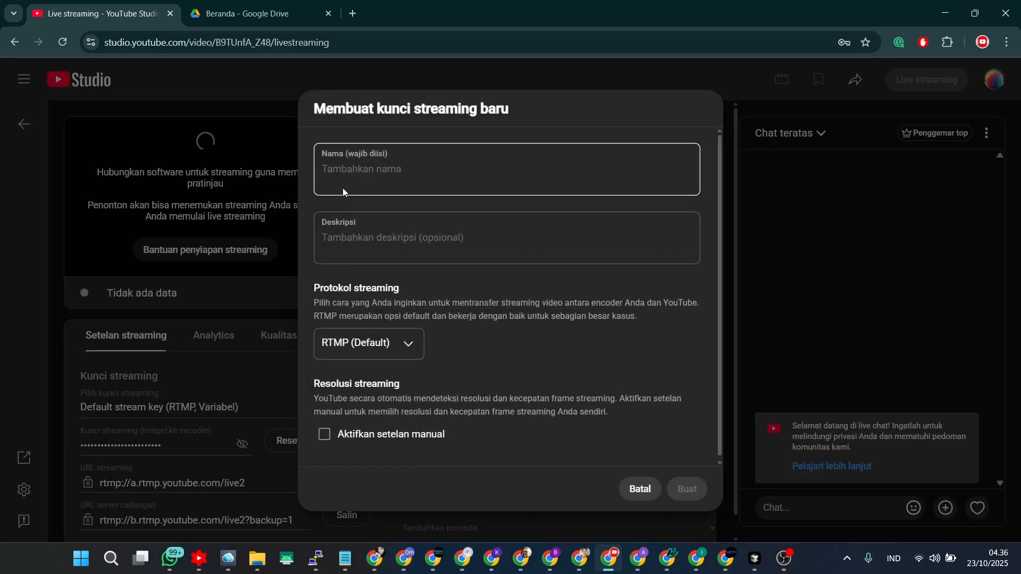
text(LIVW)
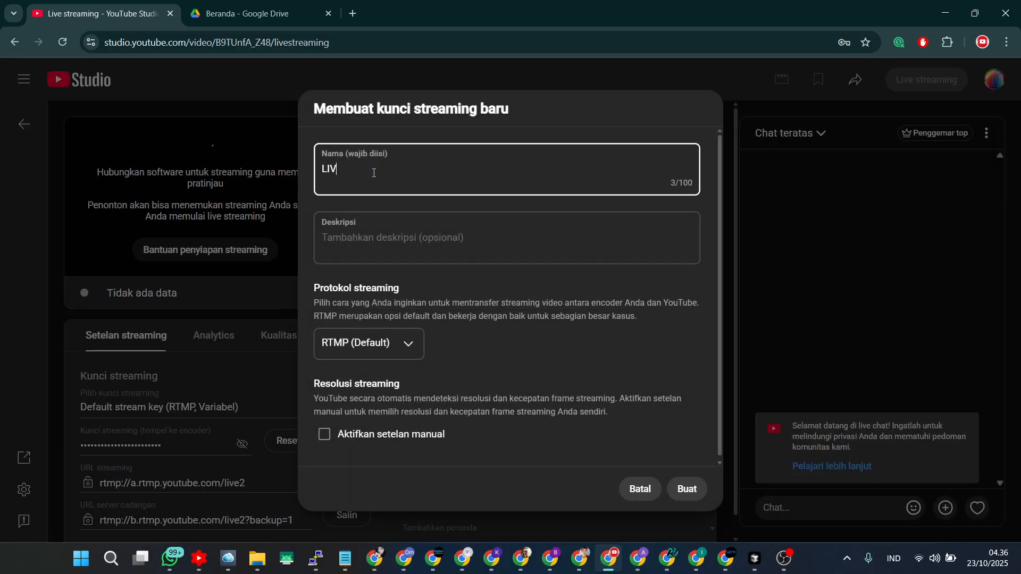
key(BackSpace)
key(BackSpace)
text(22E 2)
click(706, 481)
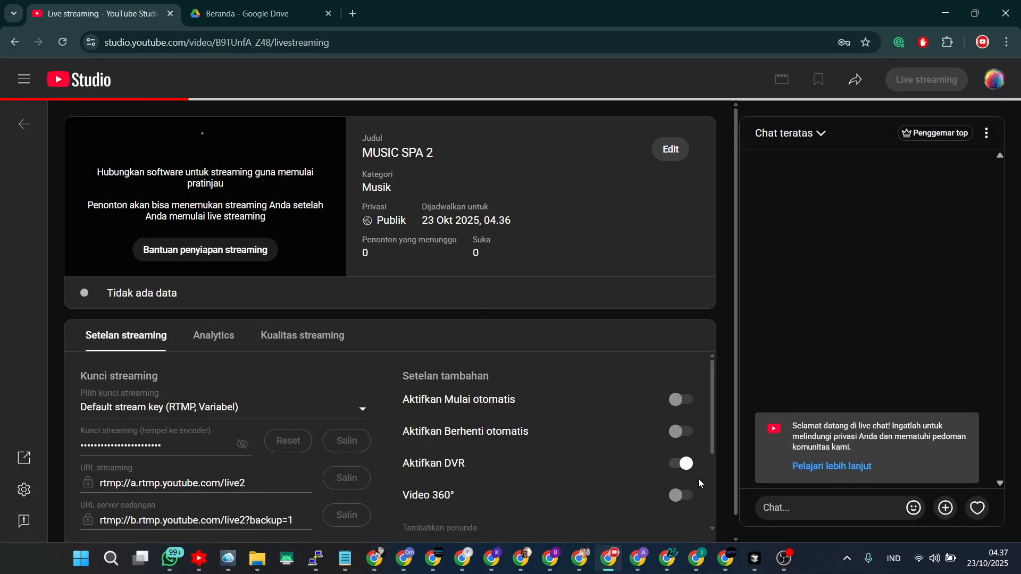
Enable automatic start and automatic stop in the stream's additional settings.
click(688, 407)
click(612, 348)
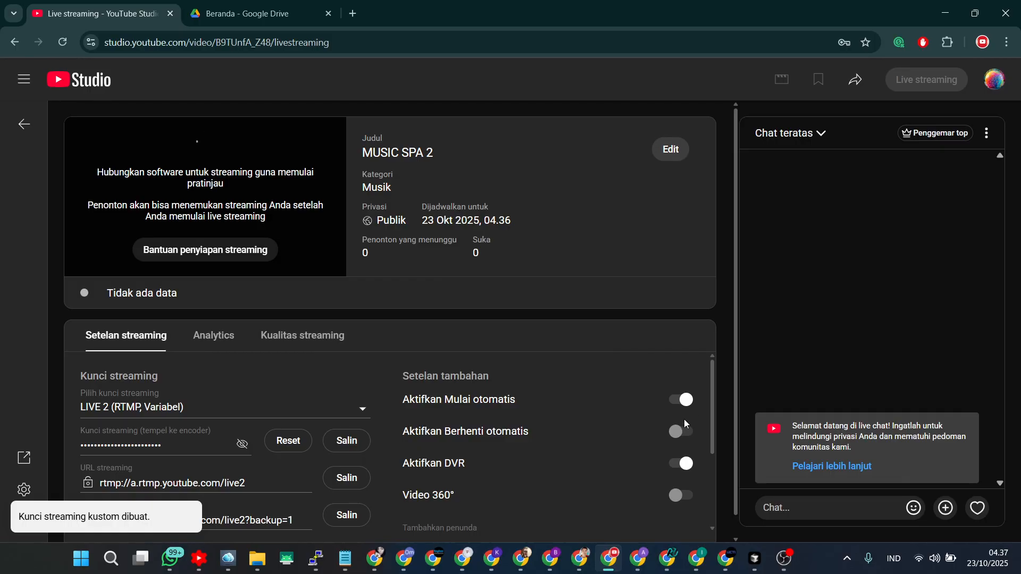
click(679, 430)
click(618, 347)
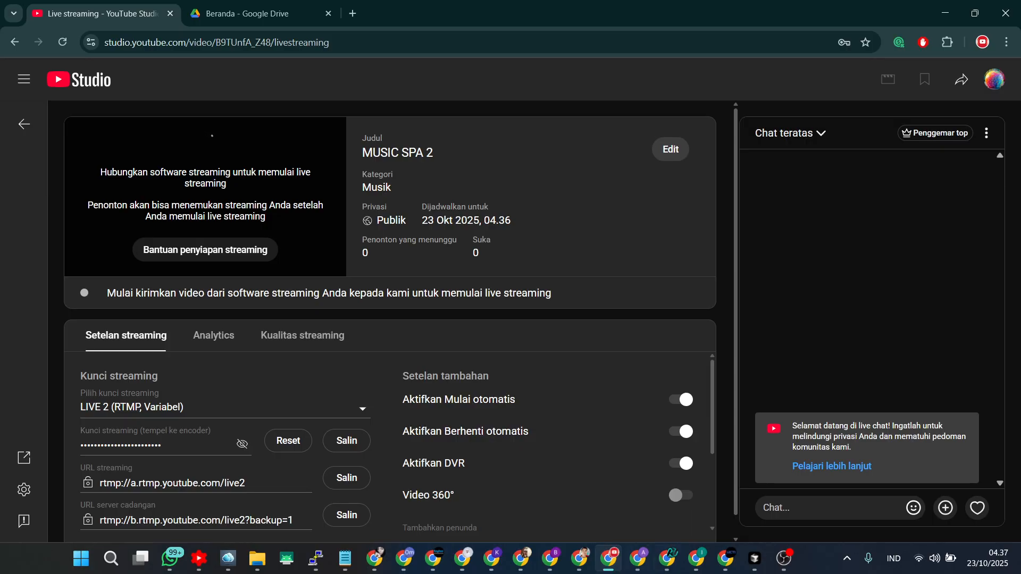
click(684, 432)
click(682, 433)
click(625, 346)
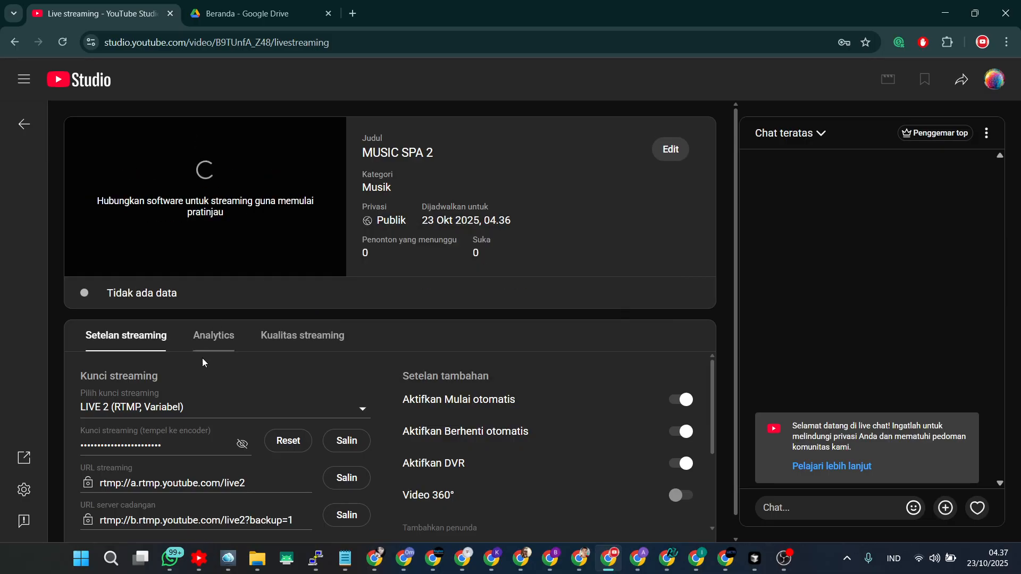
Copy the stream key and paste it into the Stream Key YouTube field of the LIVE MUSIK 2 task.
click(347, 446)
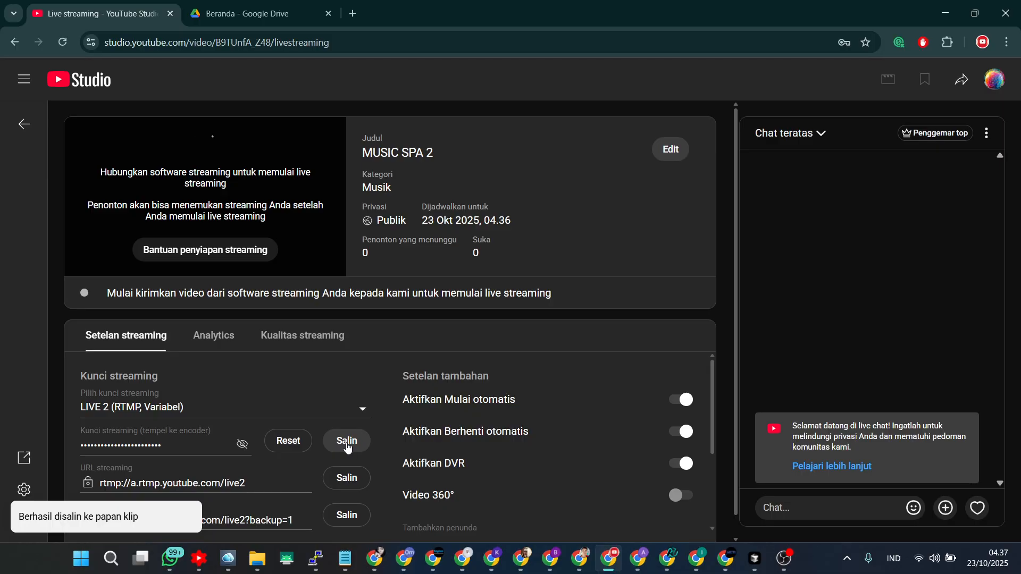
click(670, 565)
click(344, 15)
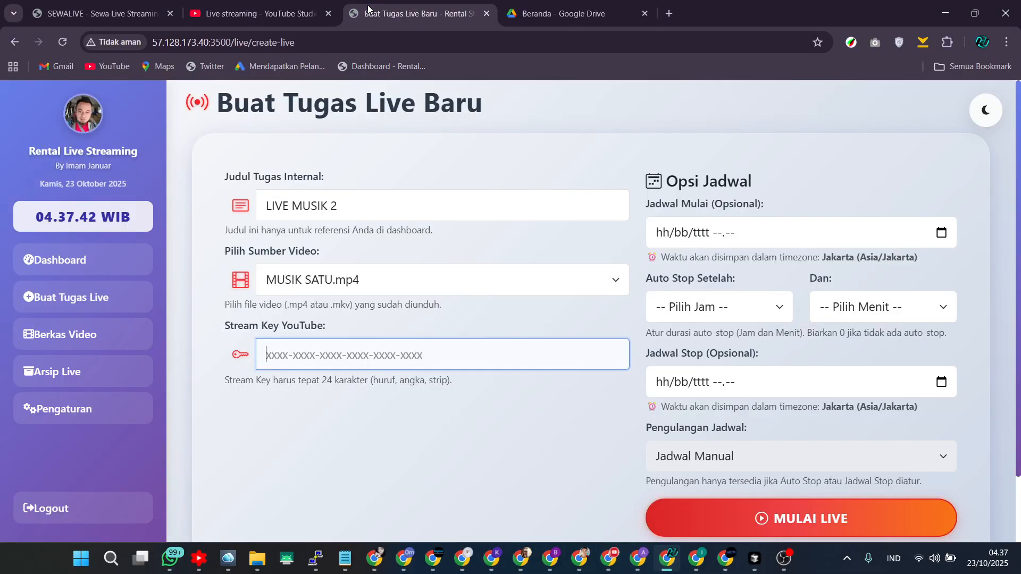
right_click(291, 348)
click(352, 169)
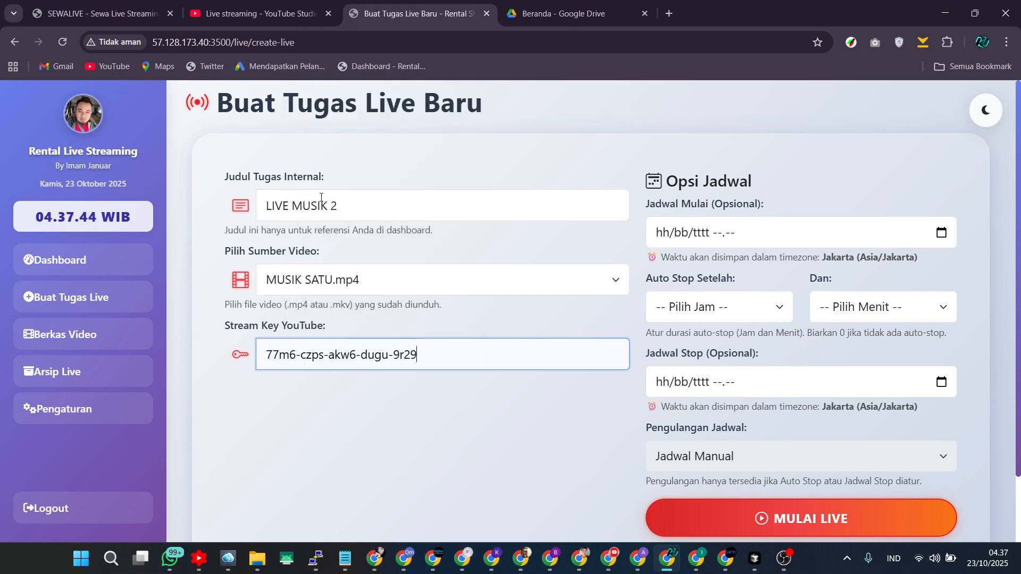
Set auto-stop to 2 Menit and the start schedule to 23/10/2025 04.39.
click(857, 313)
click(826, 79)
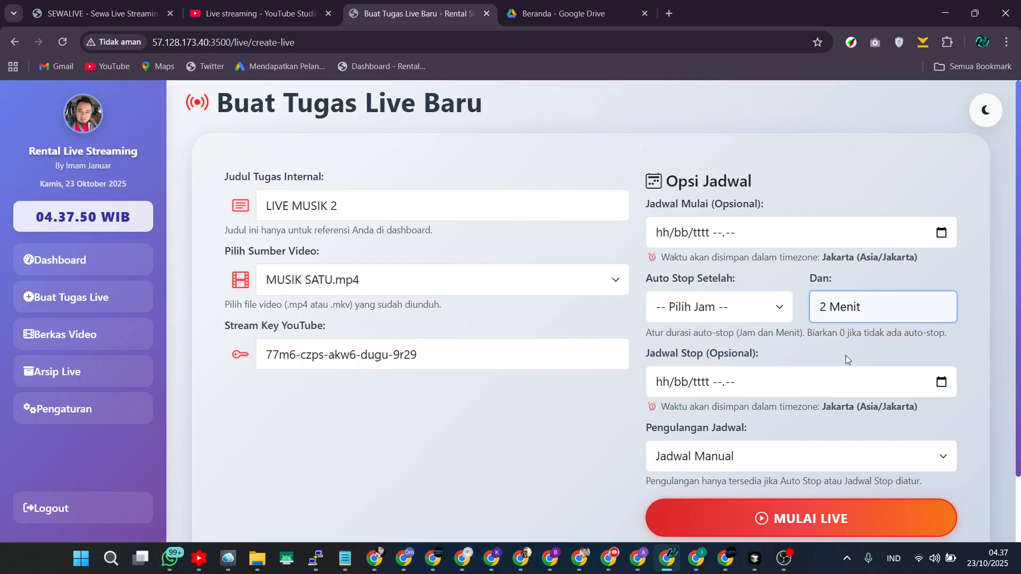
click(941, 233)
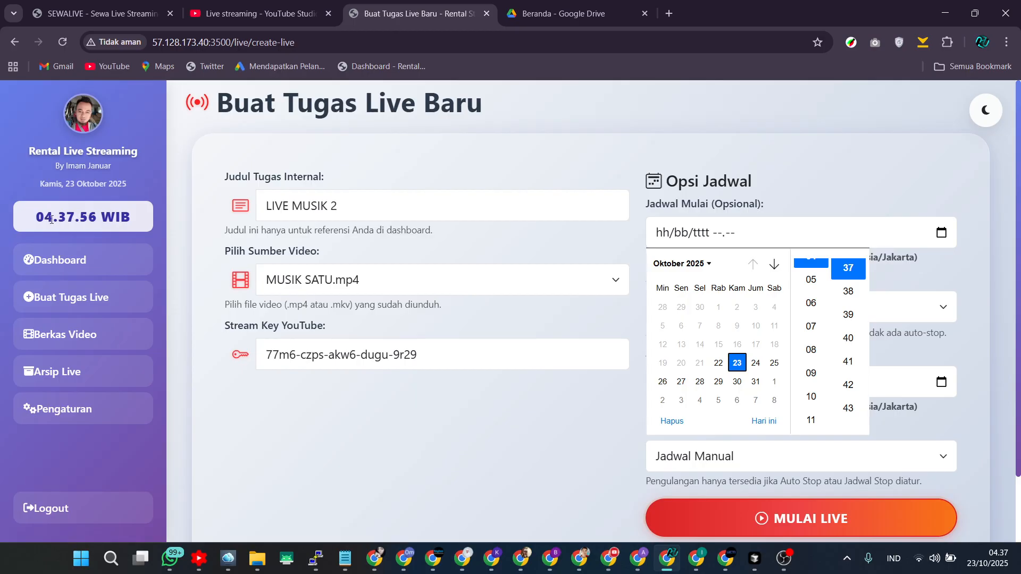
click(850, 316)
click(837, 173)
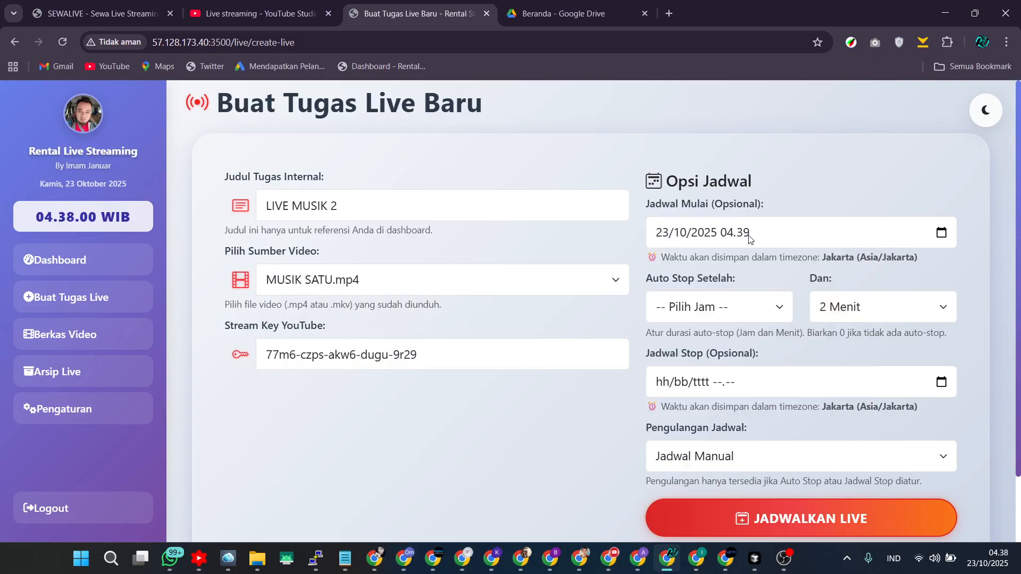
Change the auto-stop minutes to 1 Menit and schedule the live task.
click(851, 309)
scroll(838, 73, down, 1)
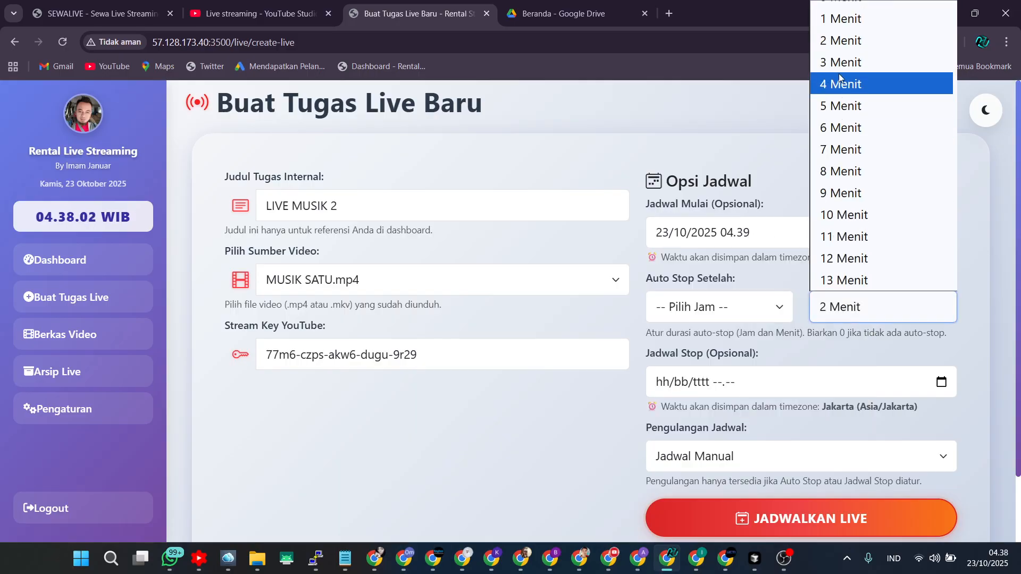
click(840, 17)
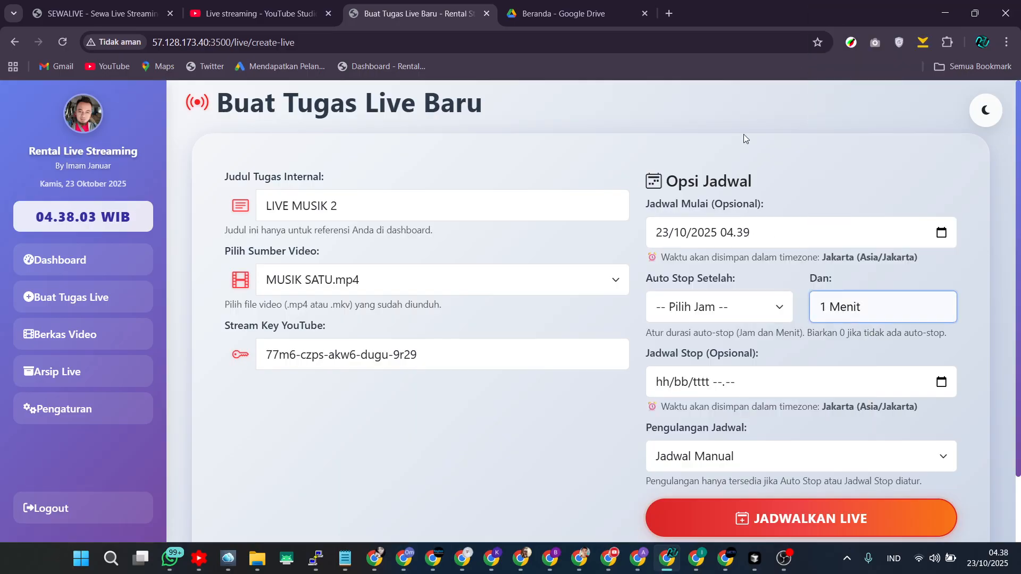
click(814, 517)
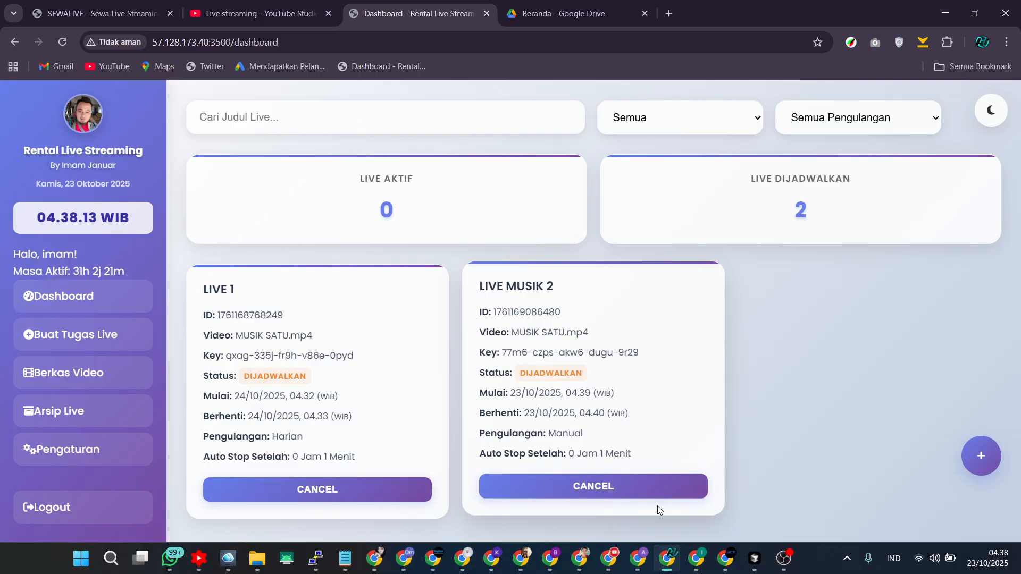
Check the LIVE MUSIK 2 task status on the dashboard against the MUSIC SPA 2 stream in Studio.
click(609, 558)
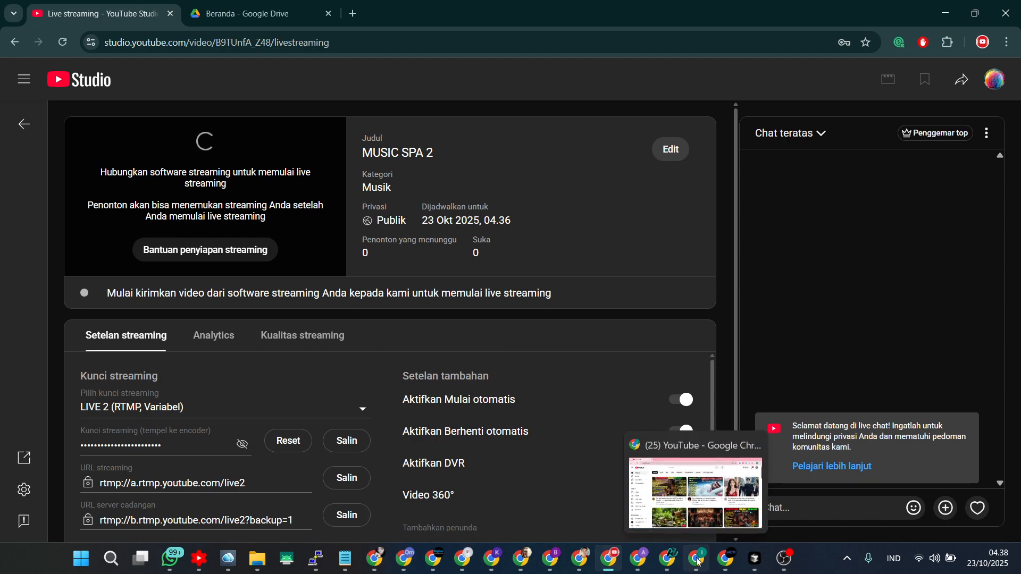
click(667, 562)
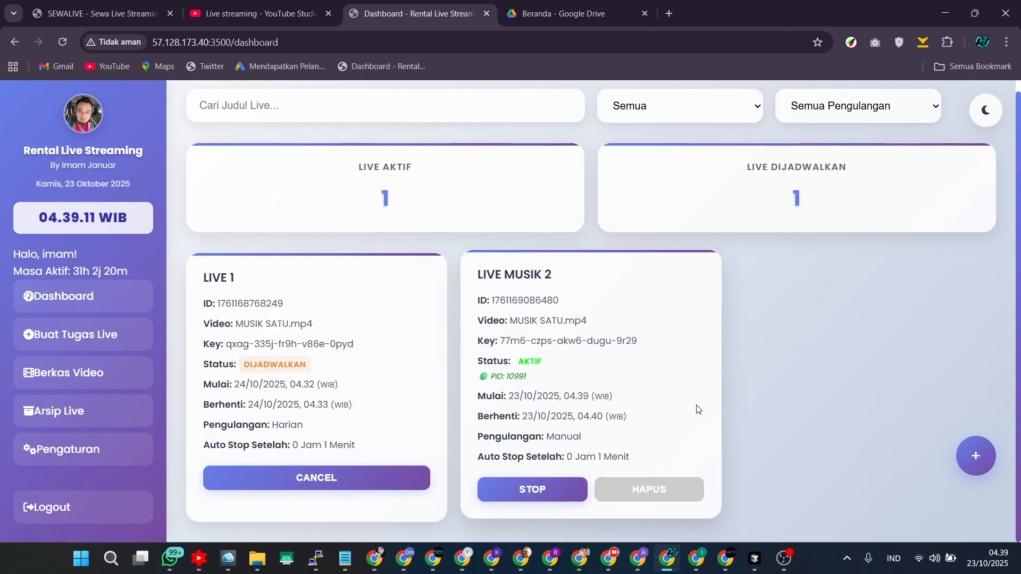
click(612, 556)
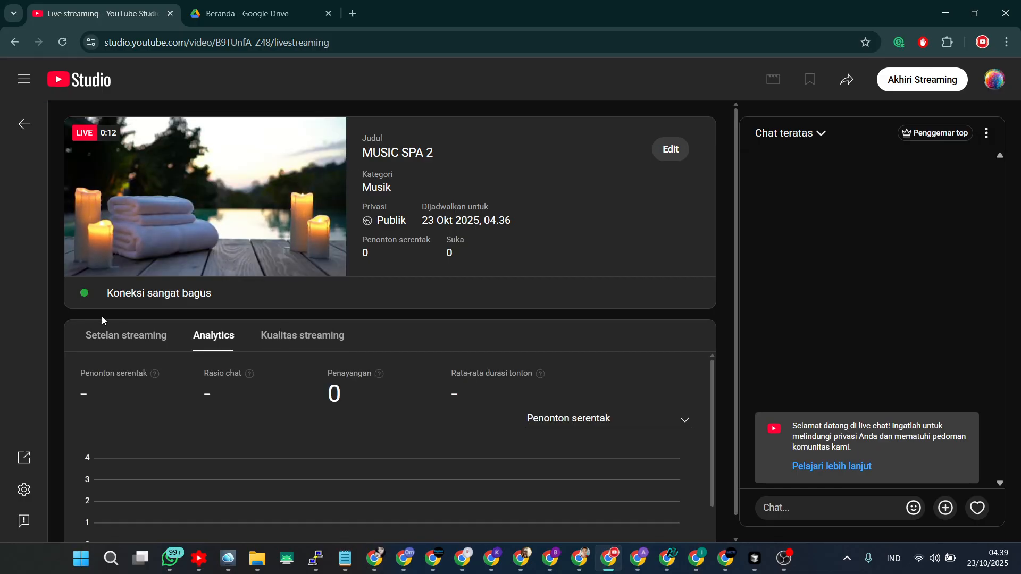
click(27, 137)
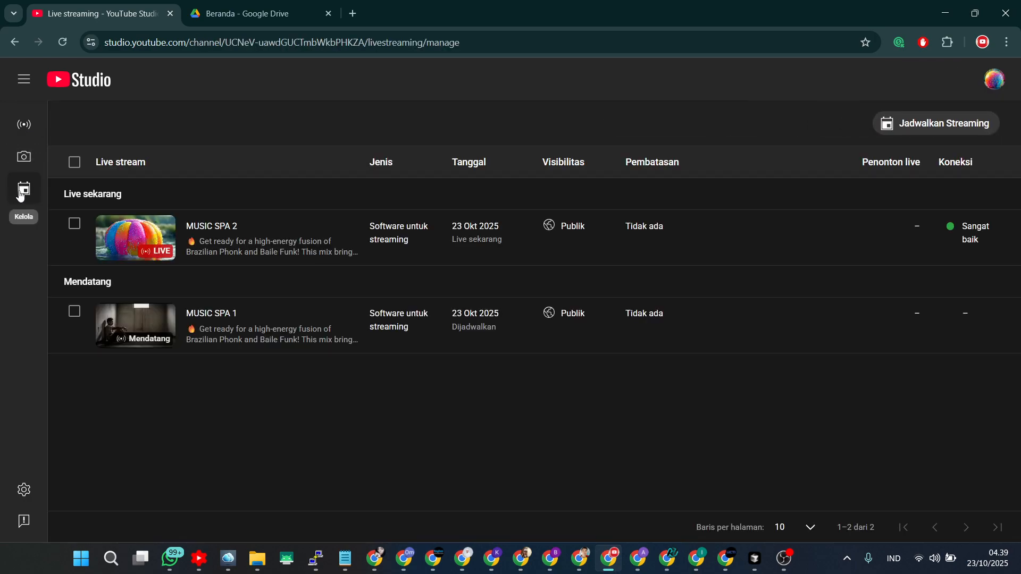
click(951, 123)
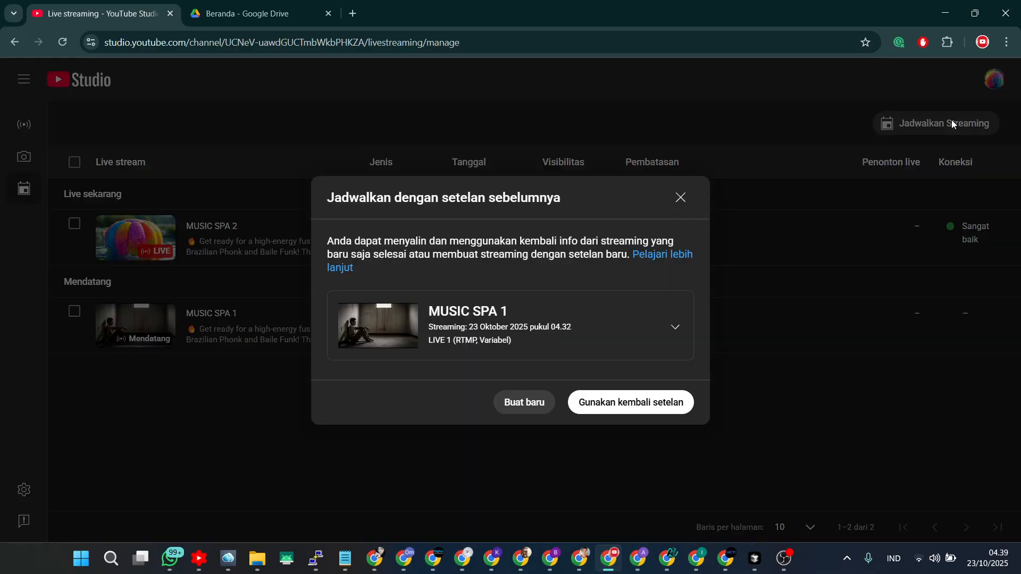
click(506, 403)
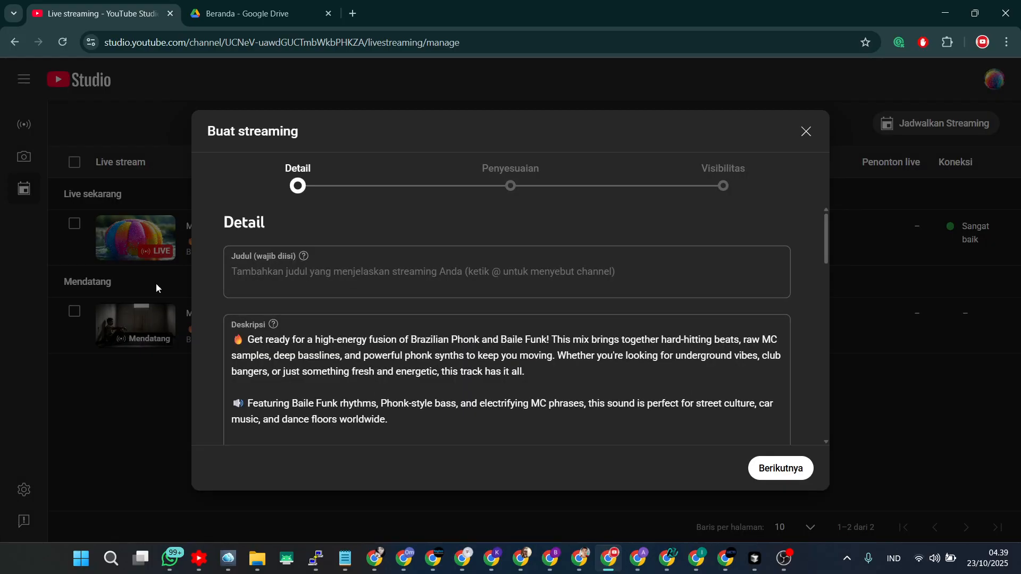
click(806, 130)
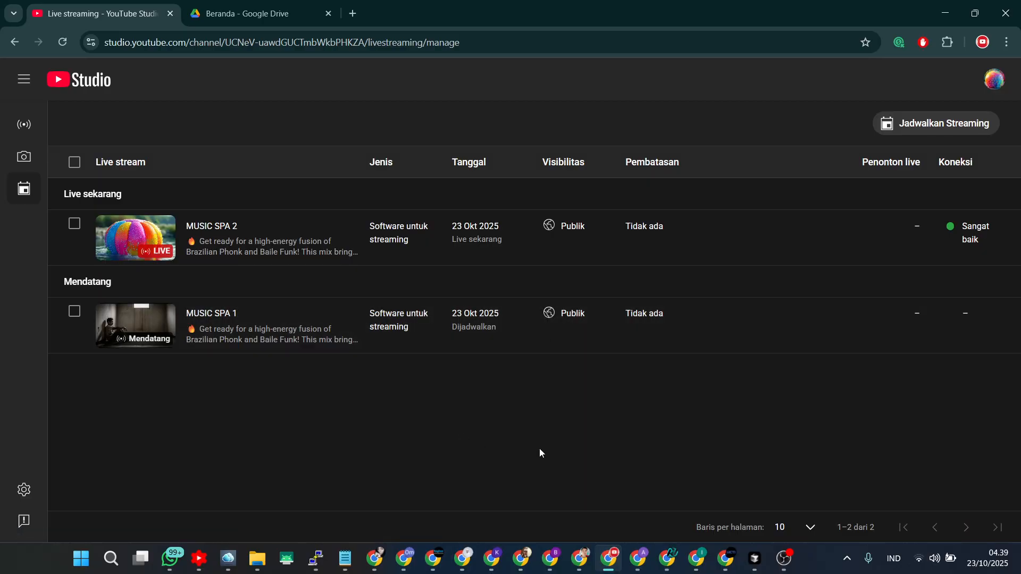
Check the task's status on the dashboard and the stream's connection in Studio.
click(672, 557)
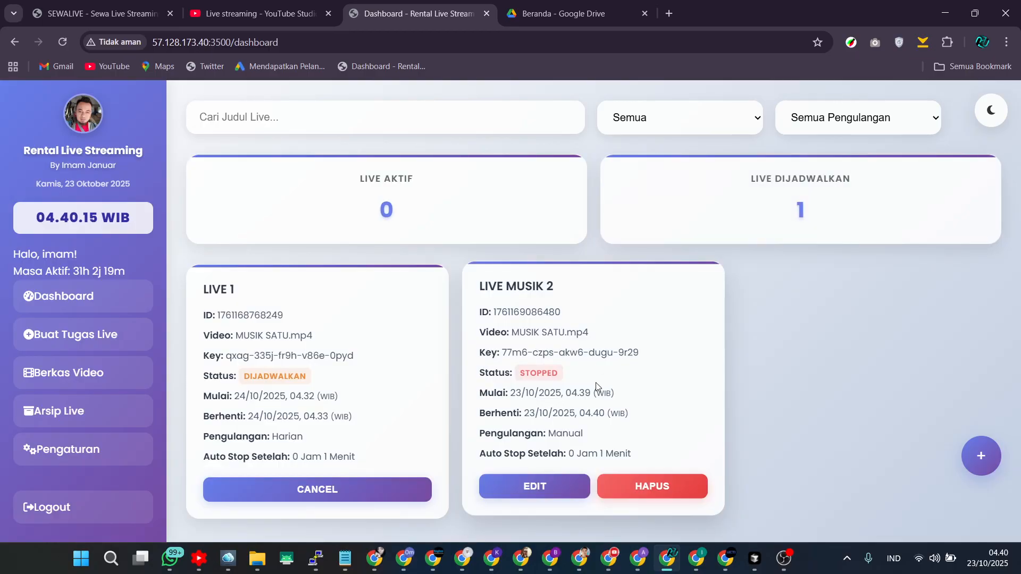
mouse_move(667, 557)
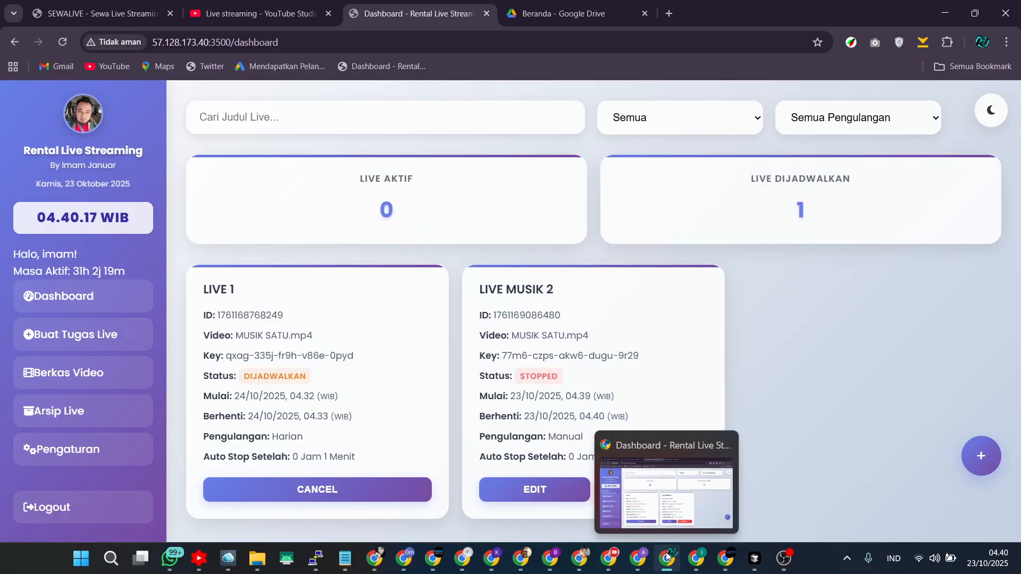
click(609, 558)
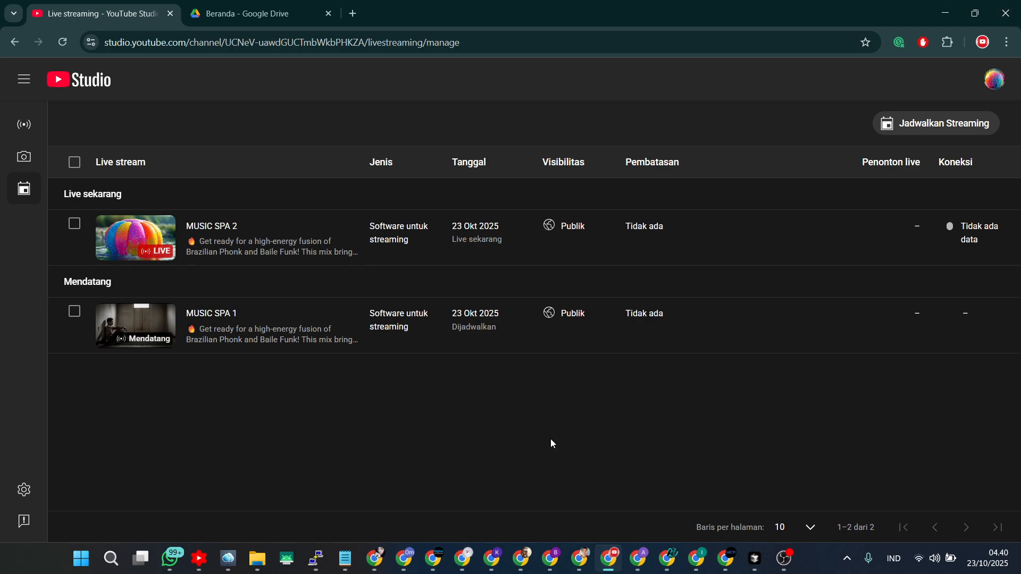
click(667, 558)
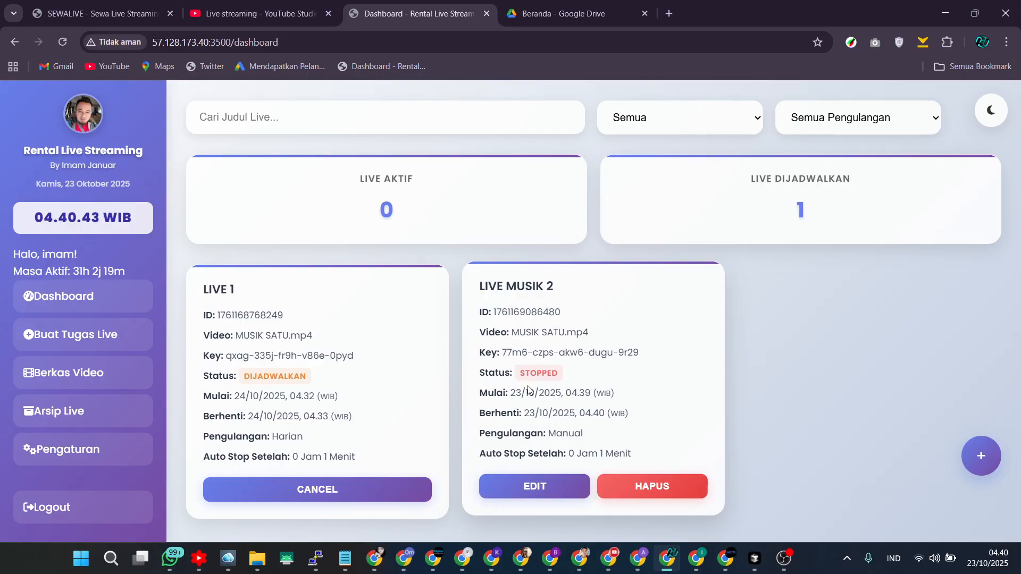
Browse the Berkas Video page and return to the dashboard.
click(65, 374)
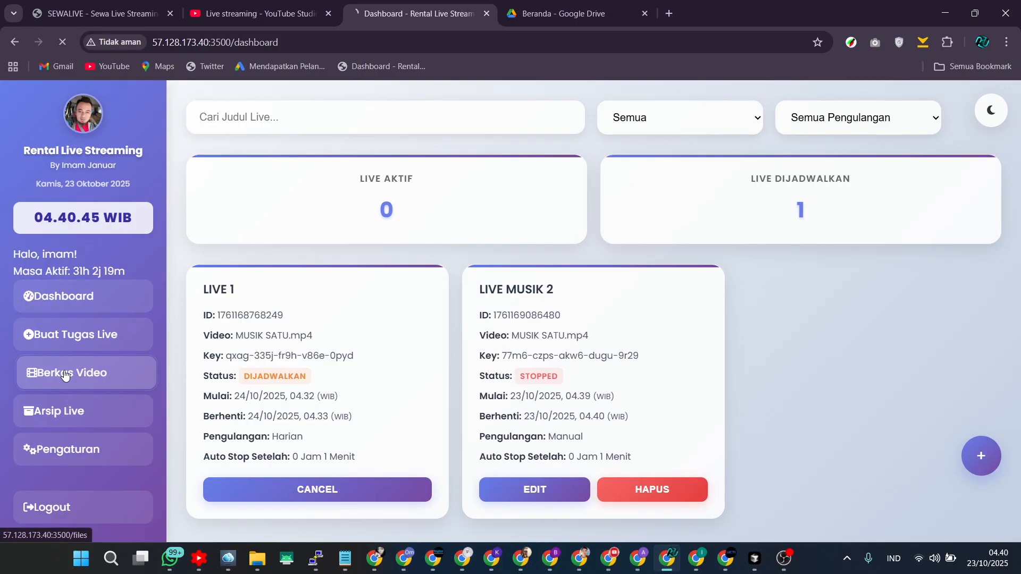
scroll(497, 378, down, 1)
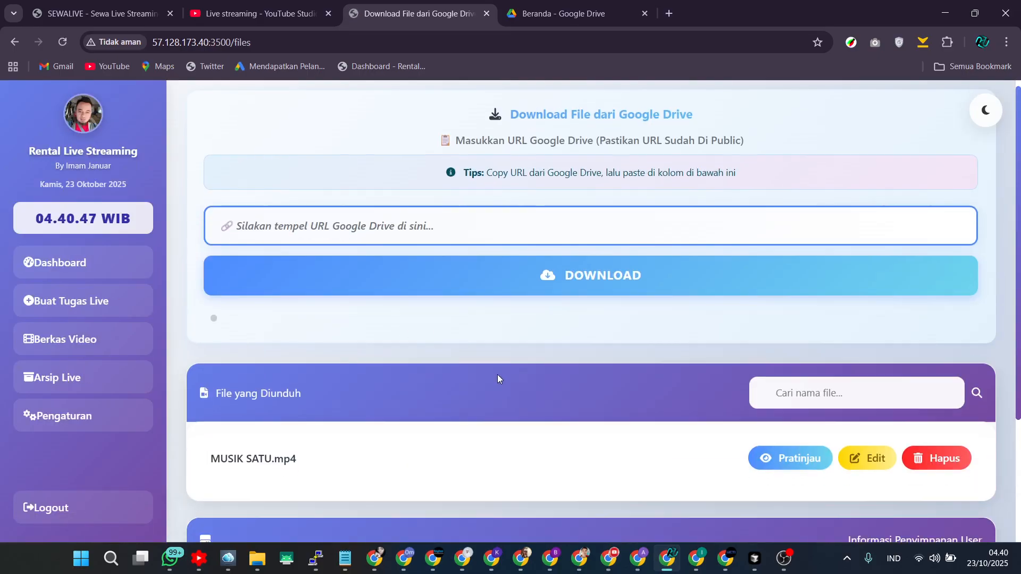
scroll(497, 376, down, 3)
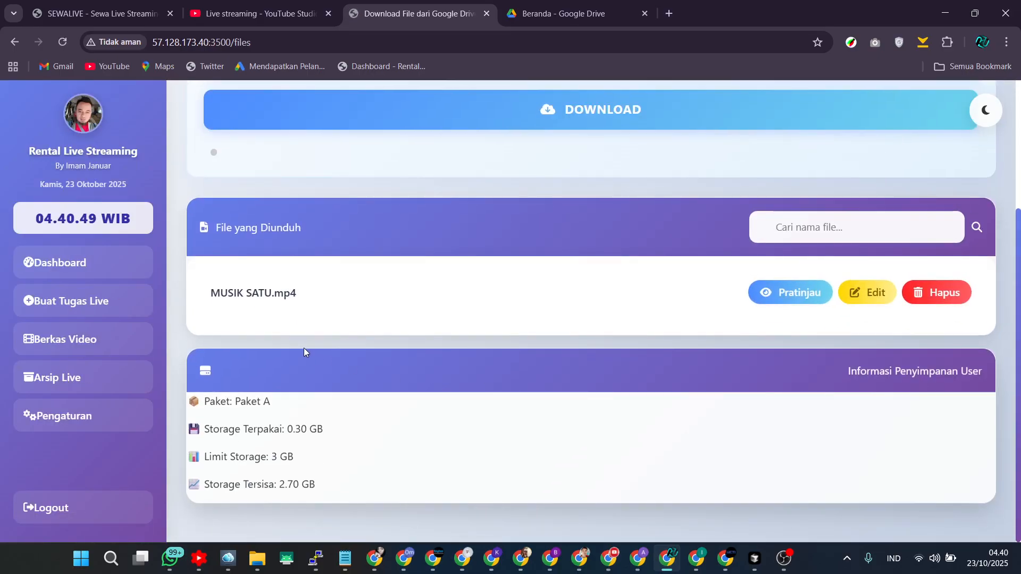
scroll(303, 348, up, 1)
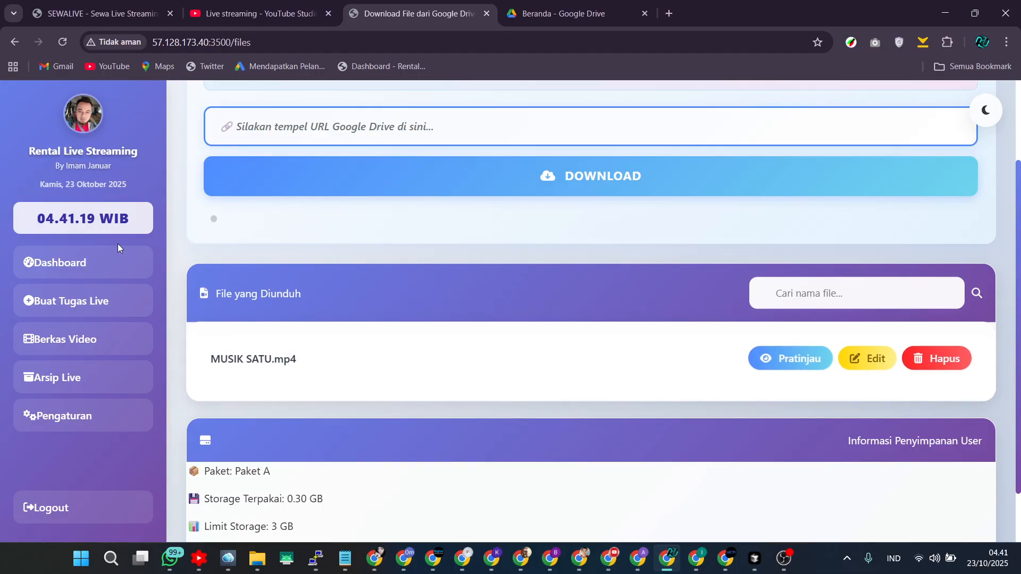
click(103, 262)
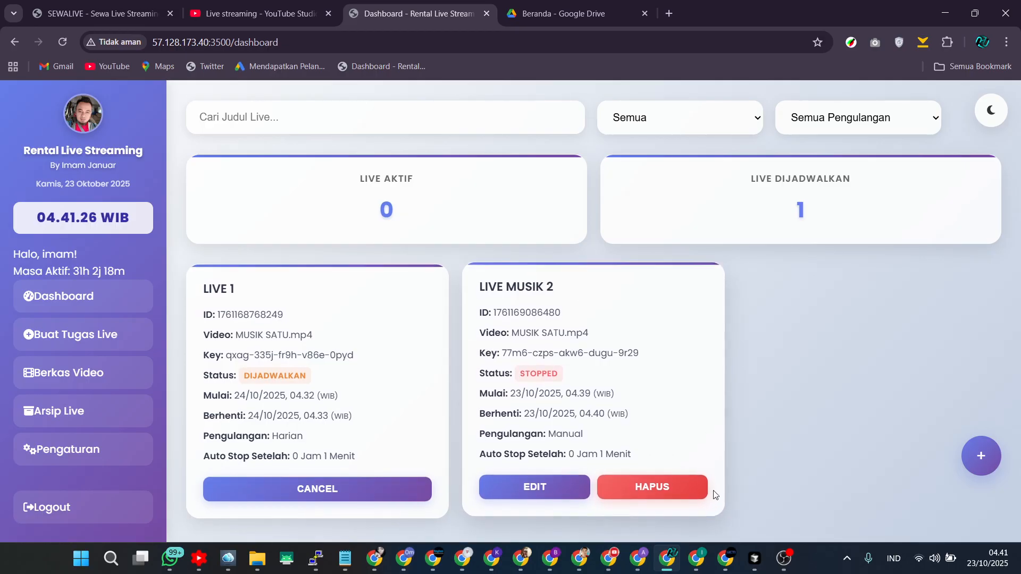
Delete the LIVE MUSIK 2 task from the dashboard.
click(669, 487)
click(504, 398)
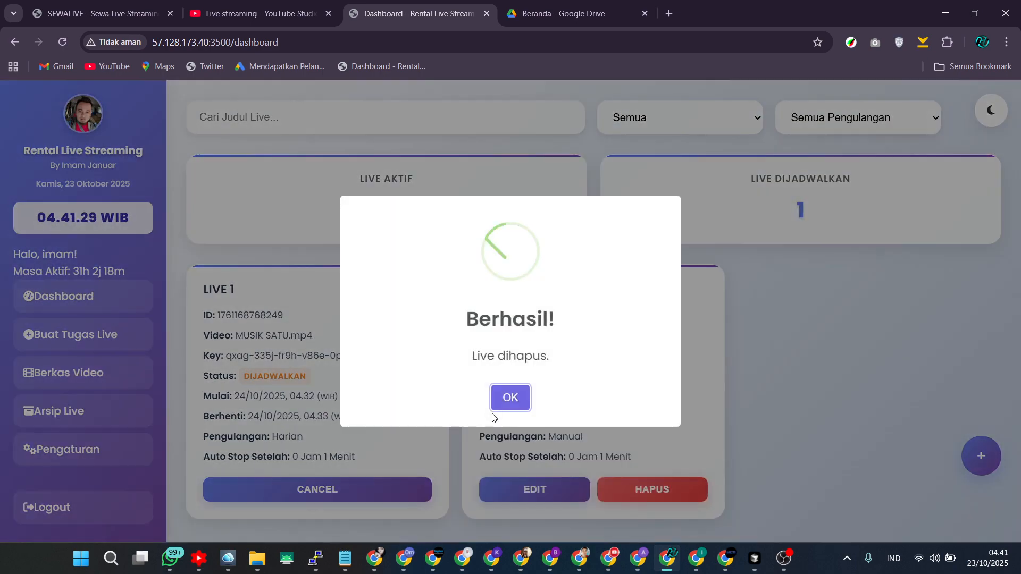
click(512, 399)
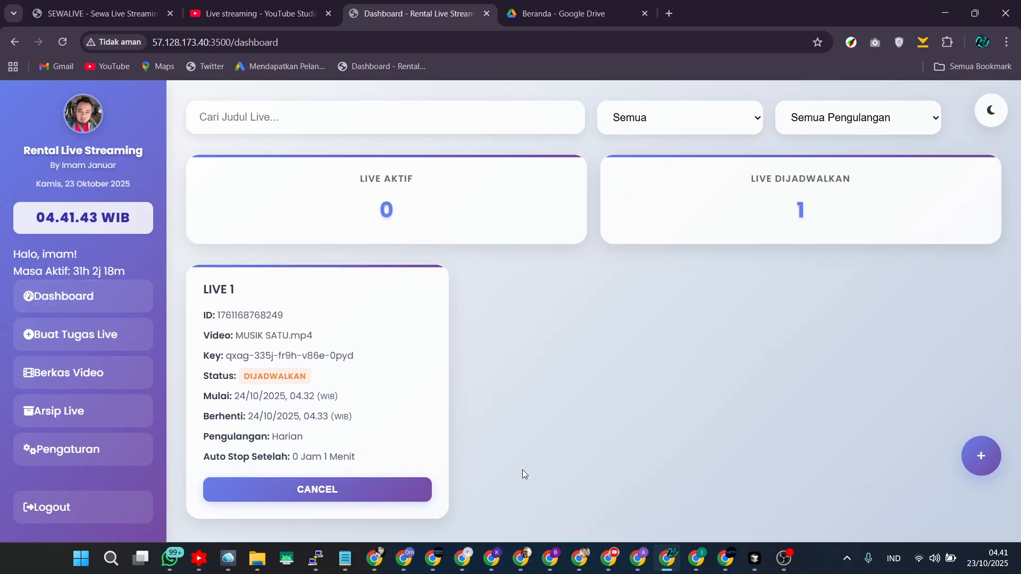
Review the downloaded files and storage on the Berkas Video page, then go back to the dashboard.
click(99, 372)
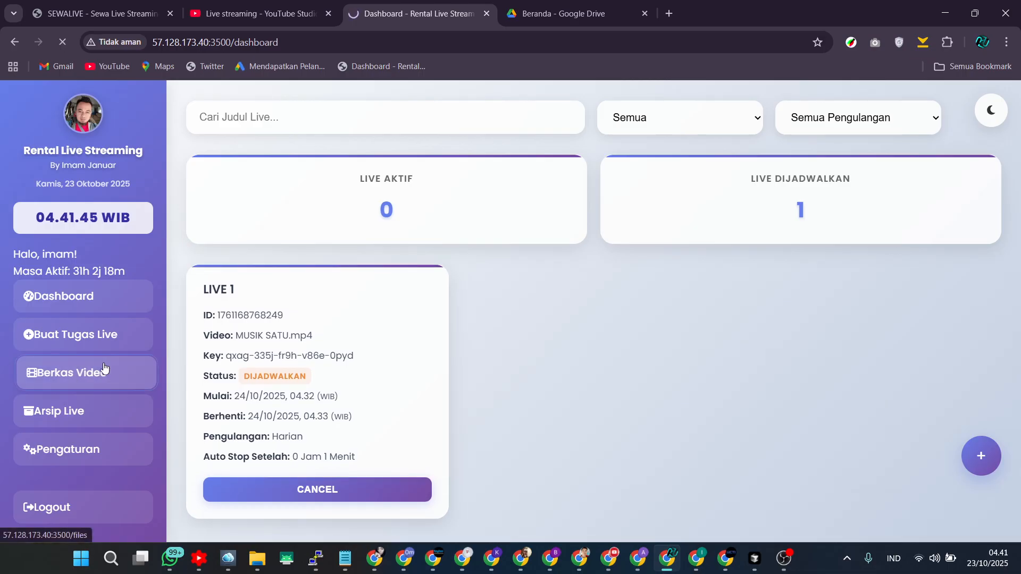
scroll(534, 407, down, 1)
scroll(536, 414, down, 2)
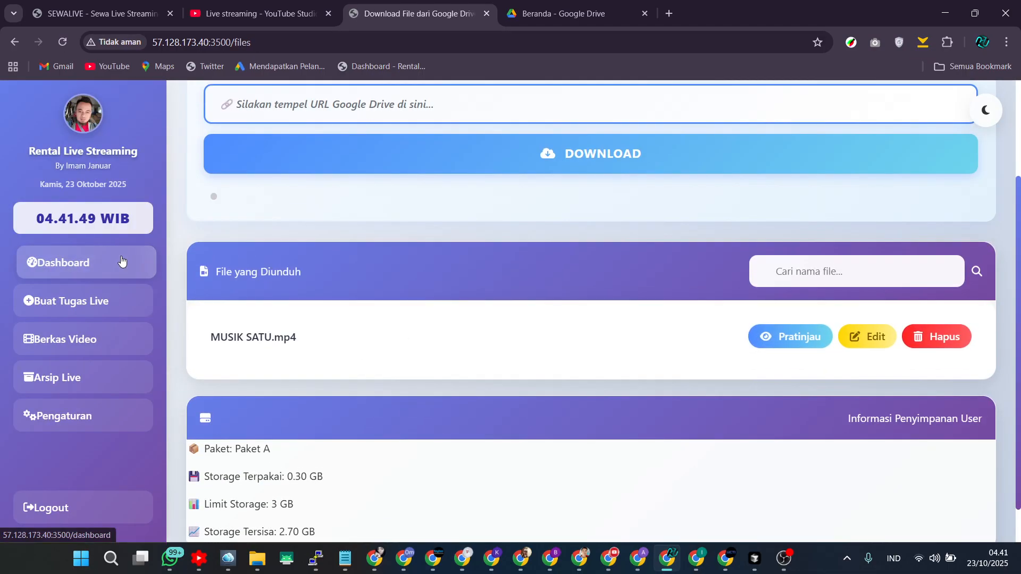
click(59, 262)
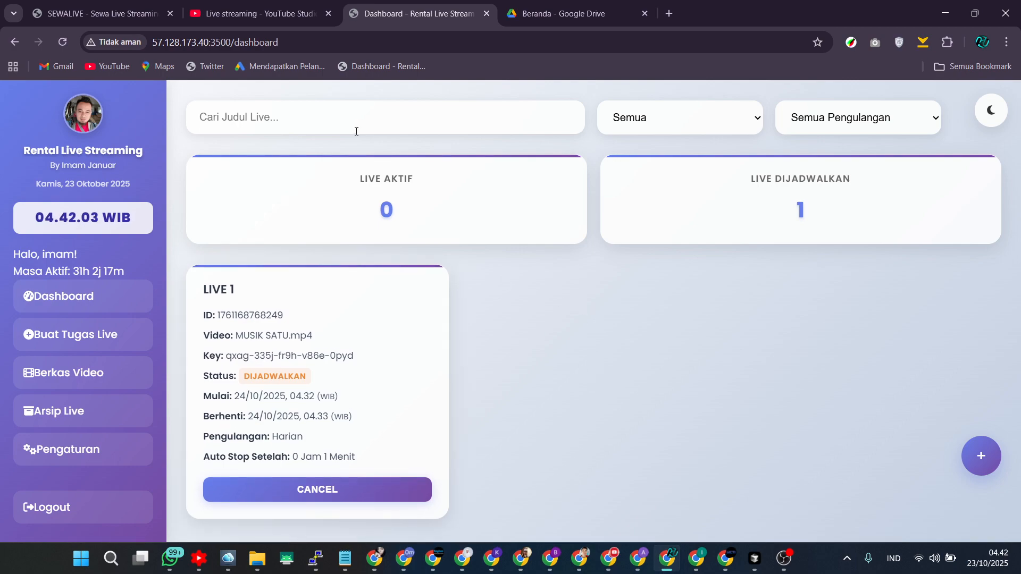
Reload the YouTube Studio live stream list.
click(609, 558)
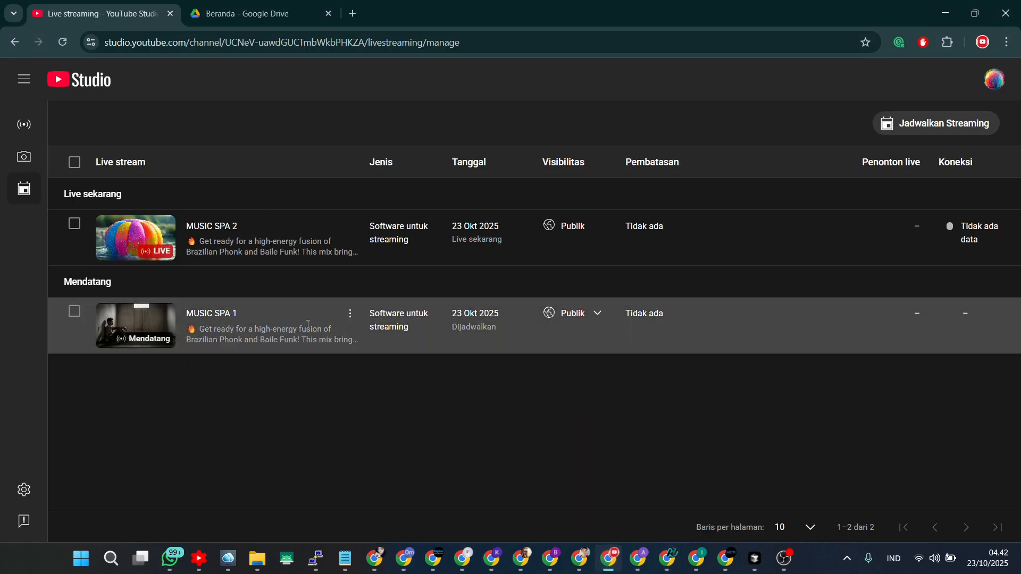
click(63, 42)
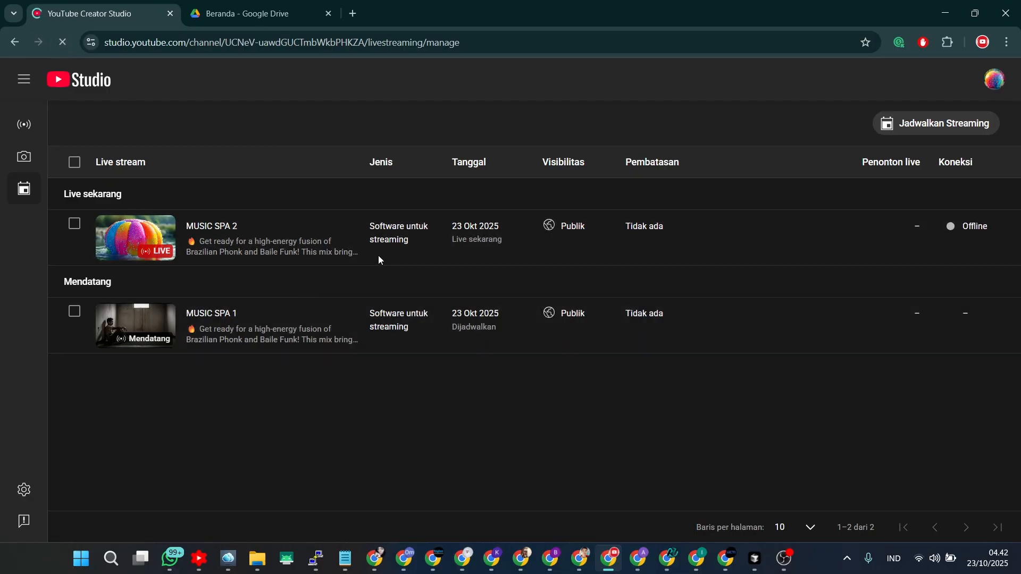